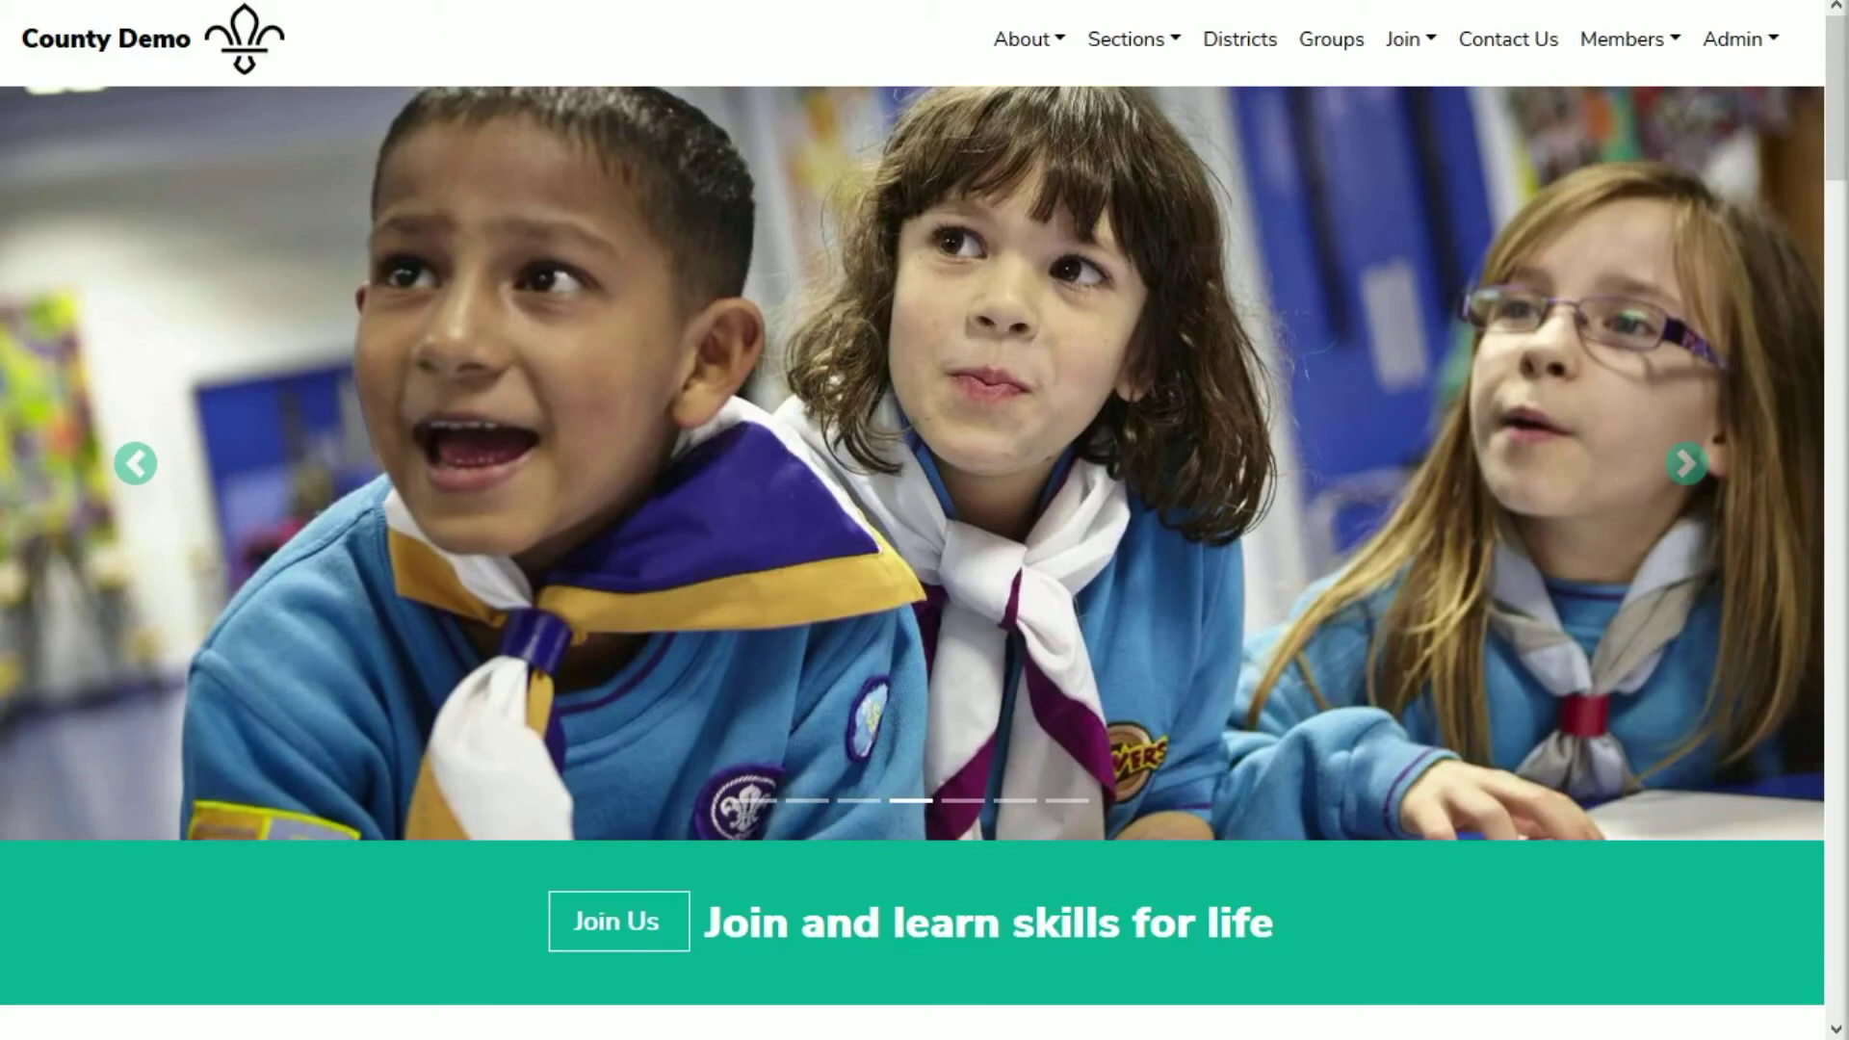
Step: Go to Admin > Event Management and scroll down the event list
left_click(1733, 43)
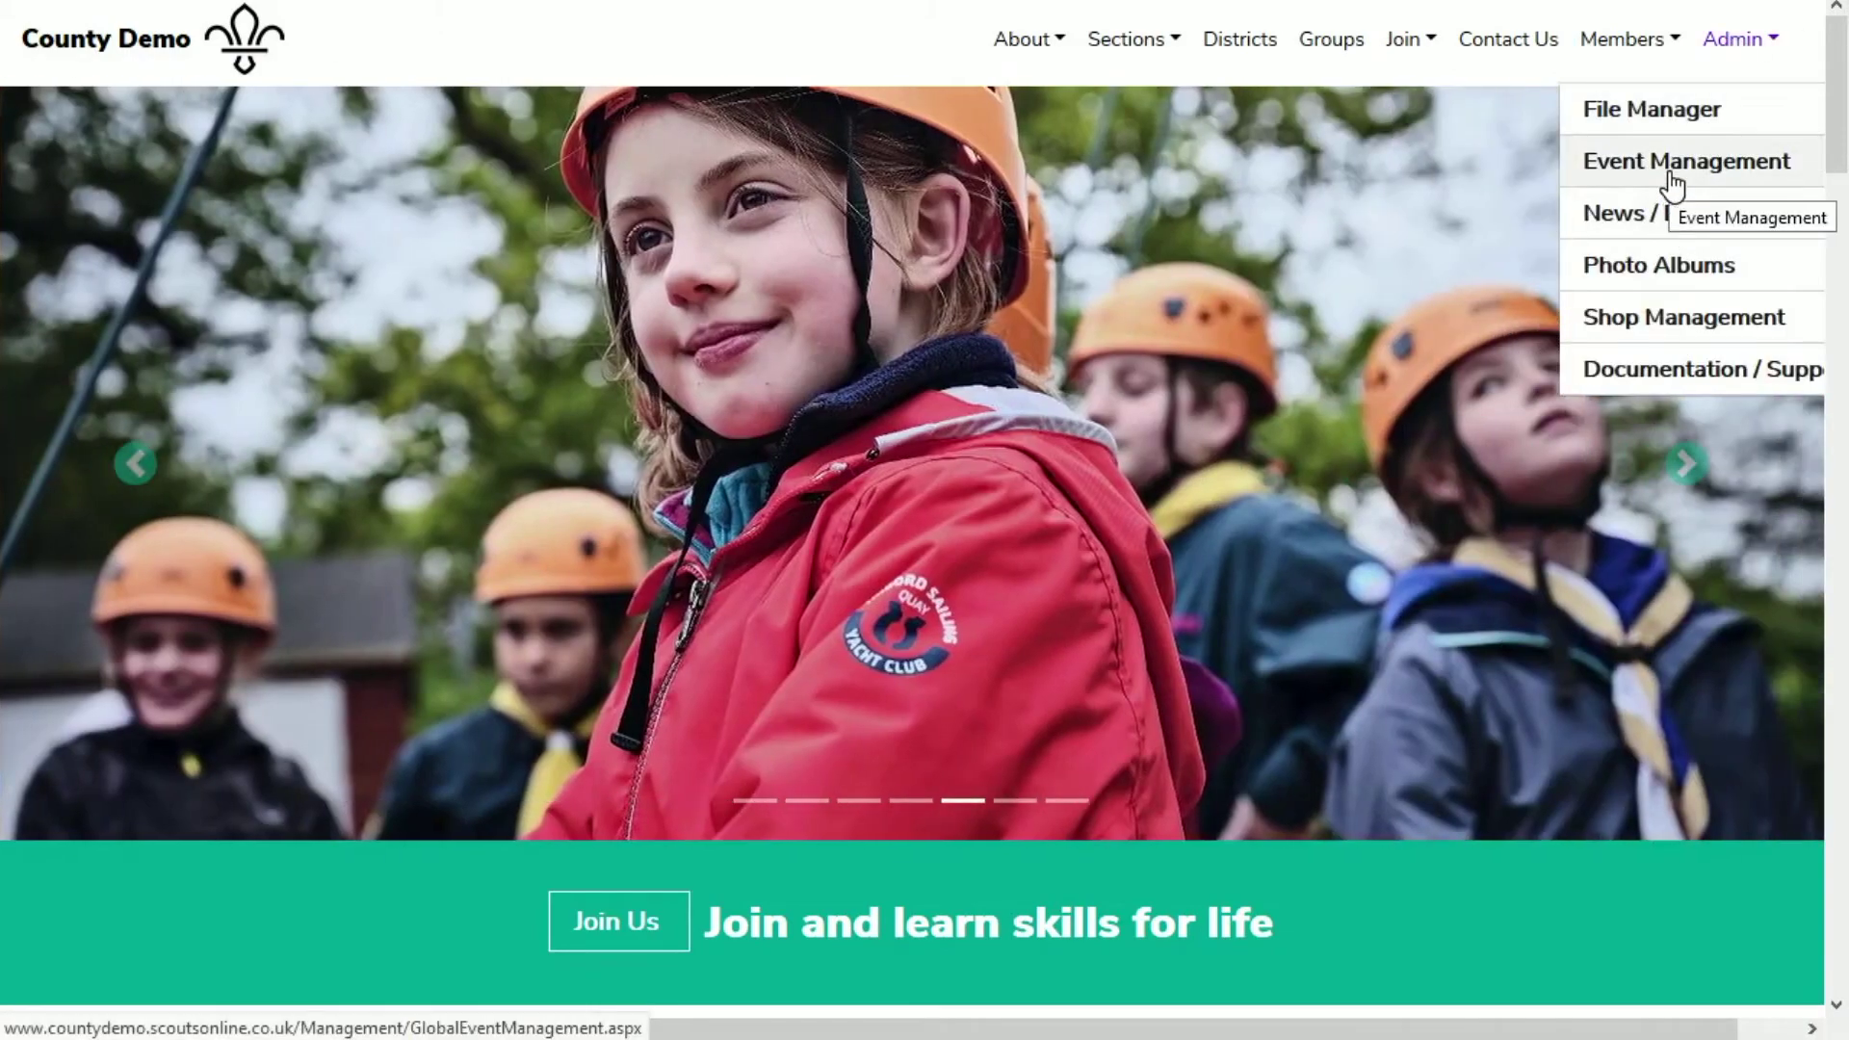
left_click(1673, 178)
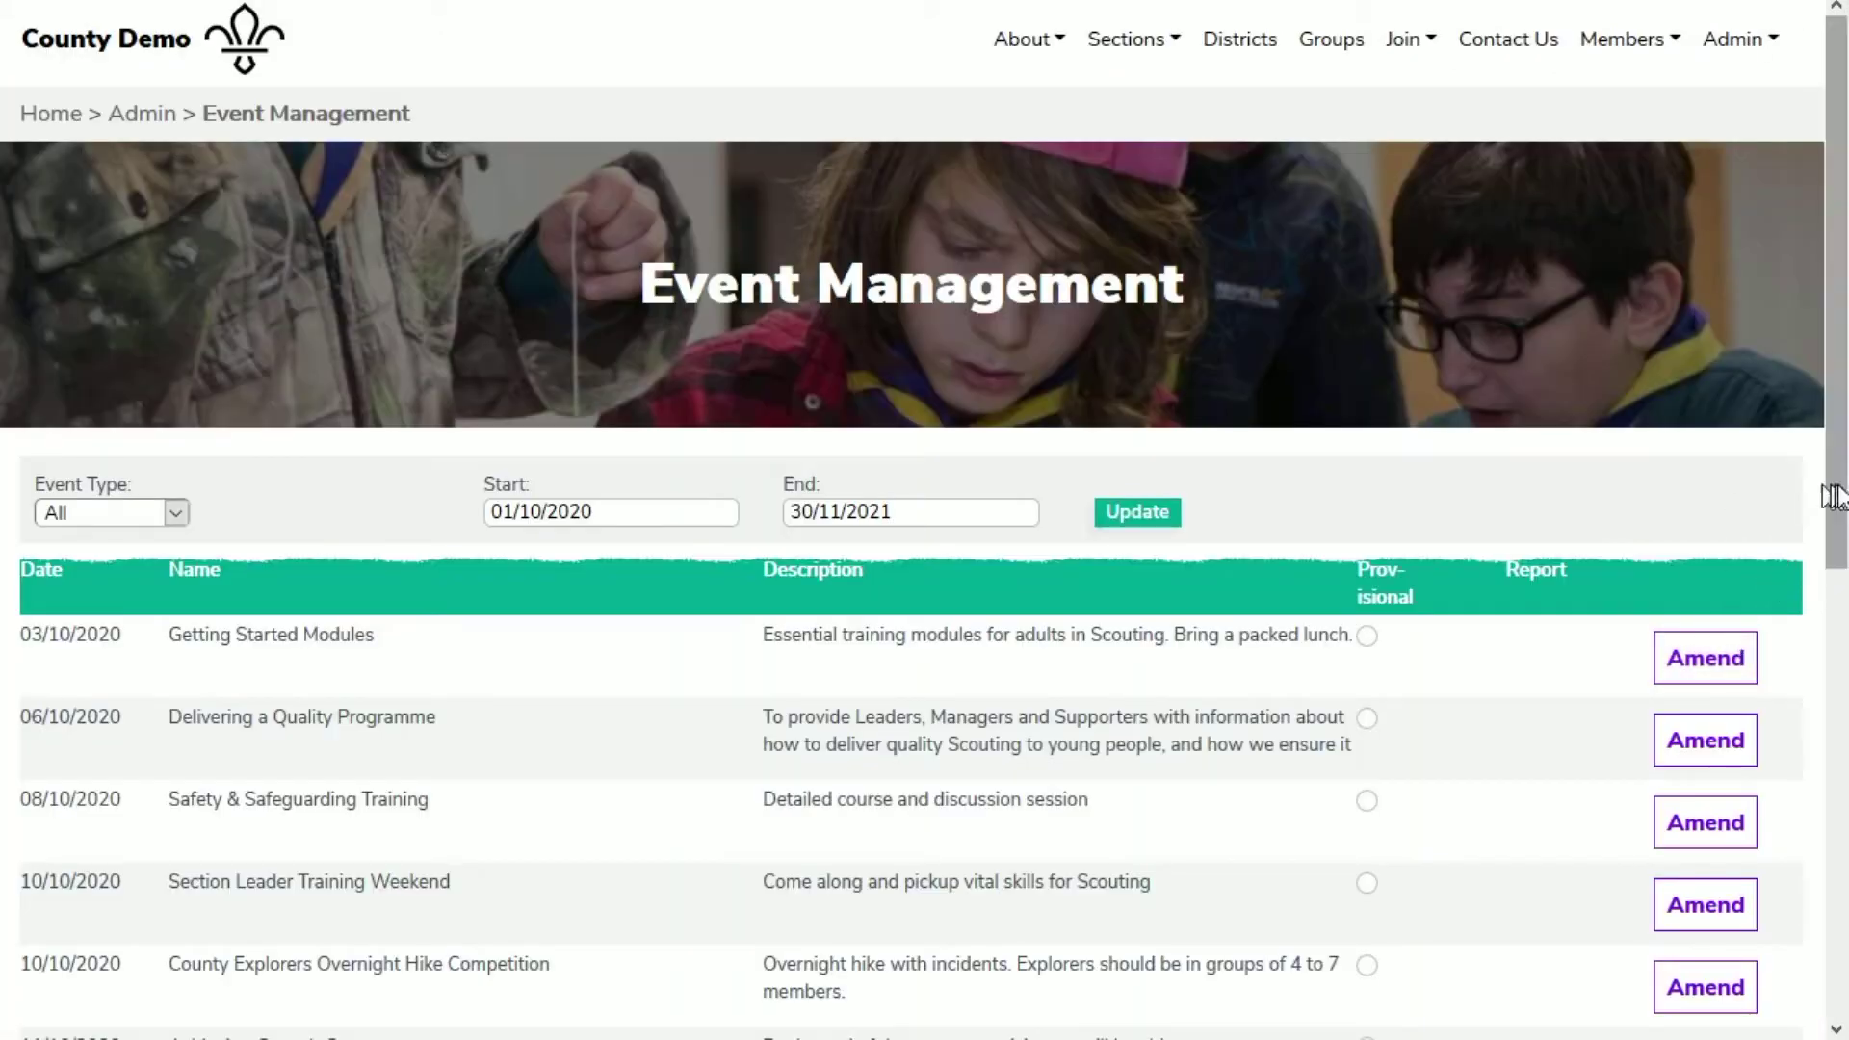
scroll(1729, 712, "down", 5)
Step: Start a new event running from 23/01/2021 09:30 to 23/01/2021 17:00
left_click(1722, 770)
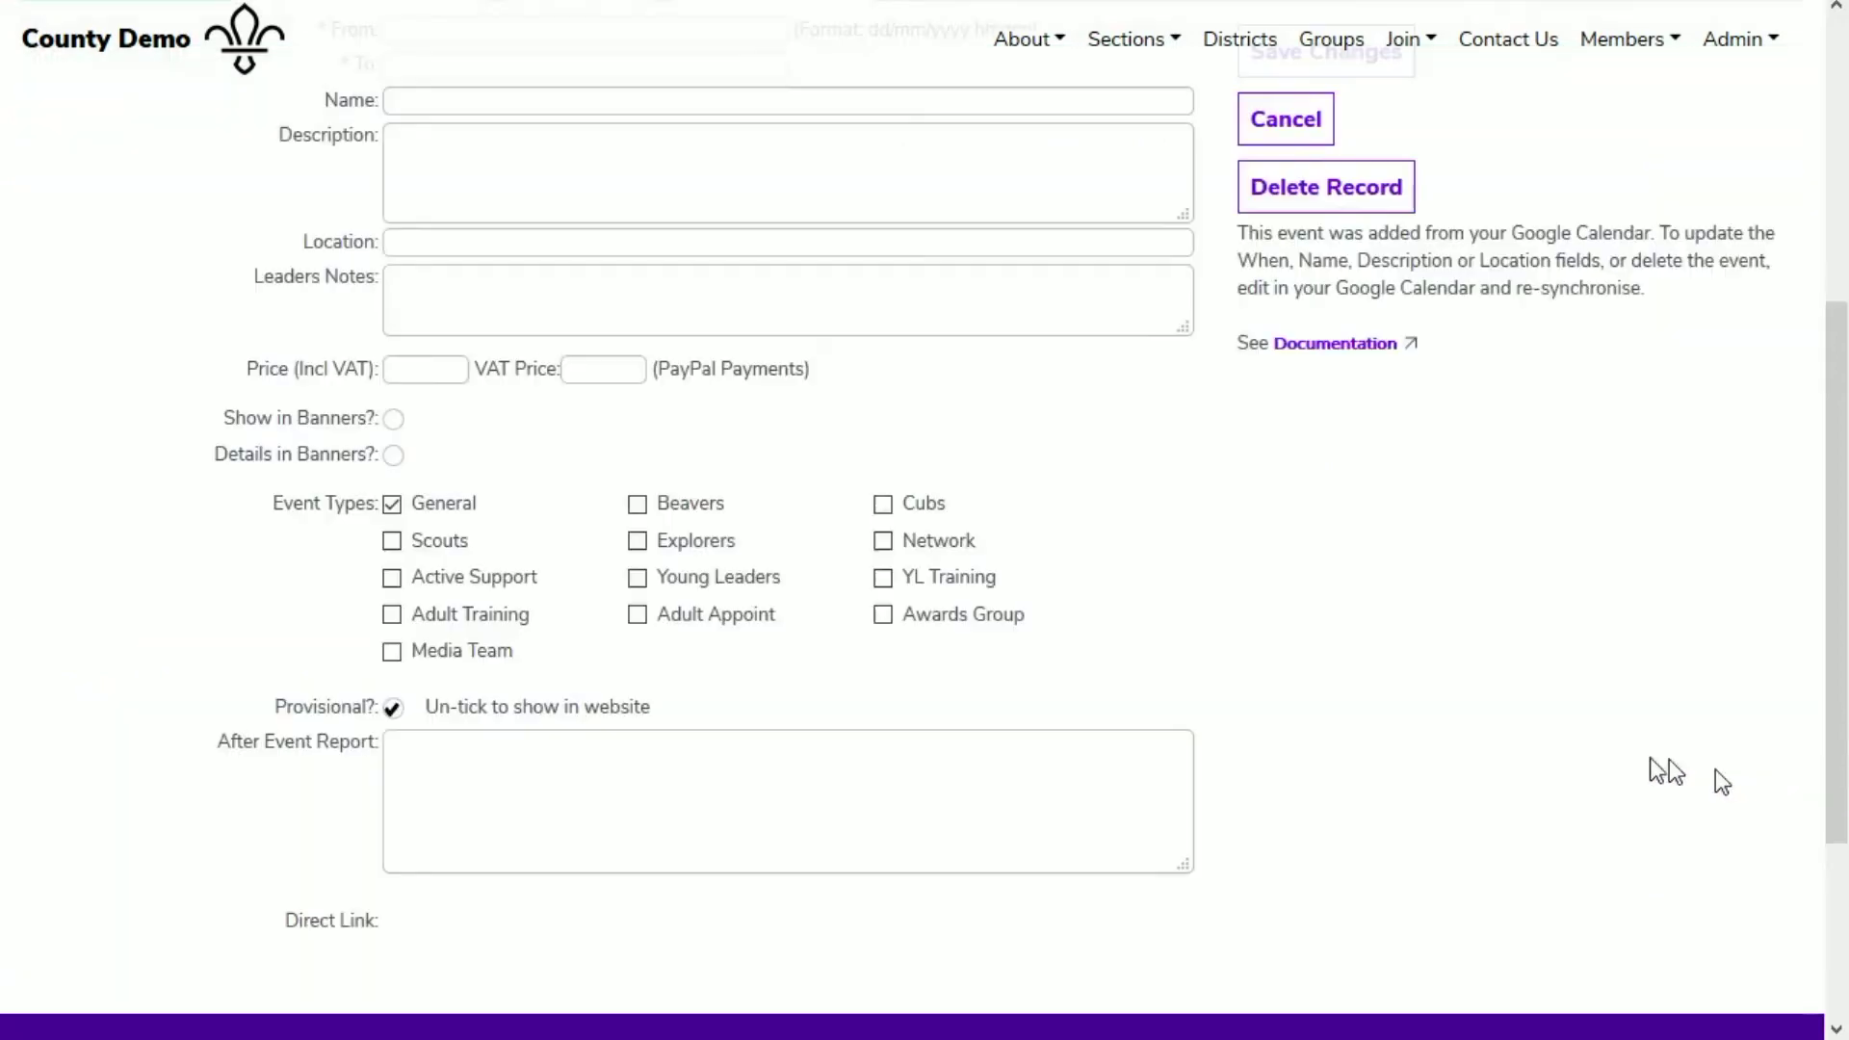
left_click(689, 553)
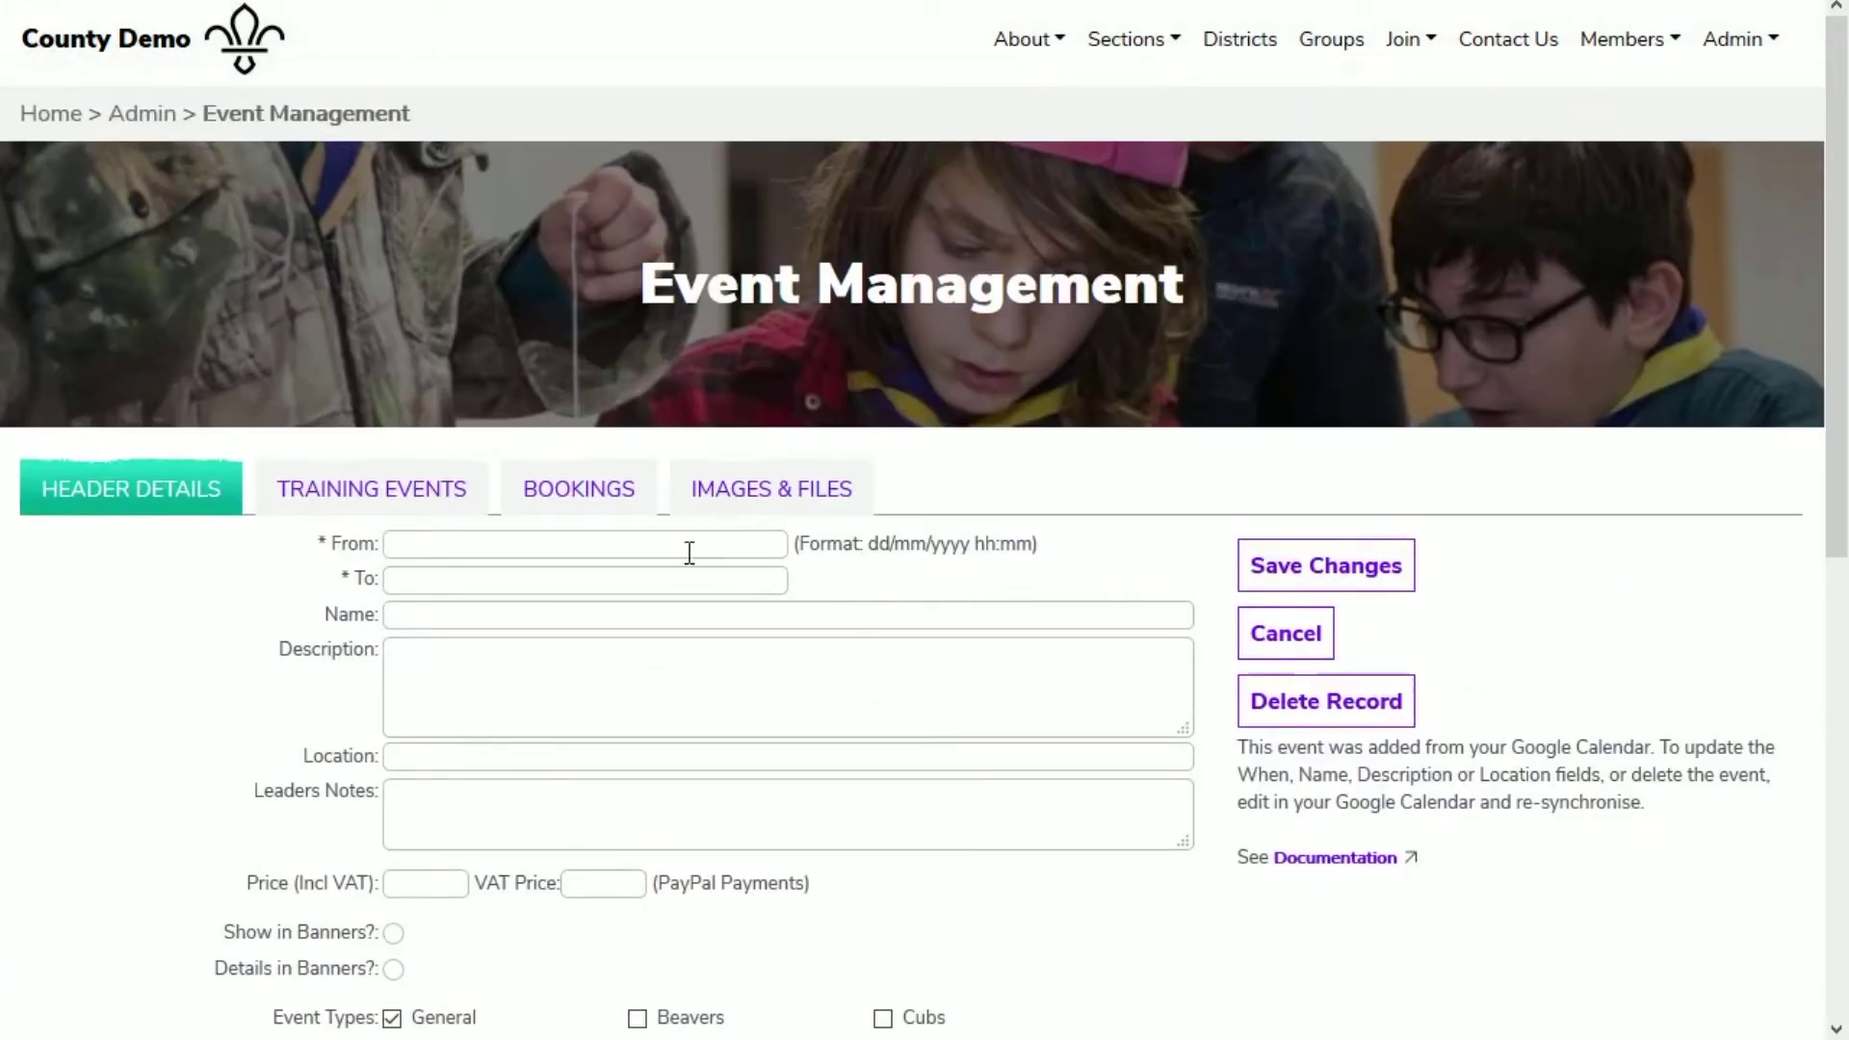
type("23/01/2021 09:30")
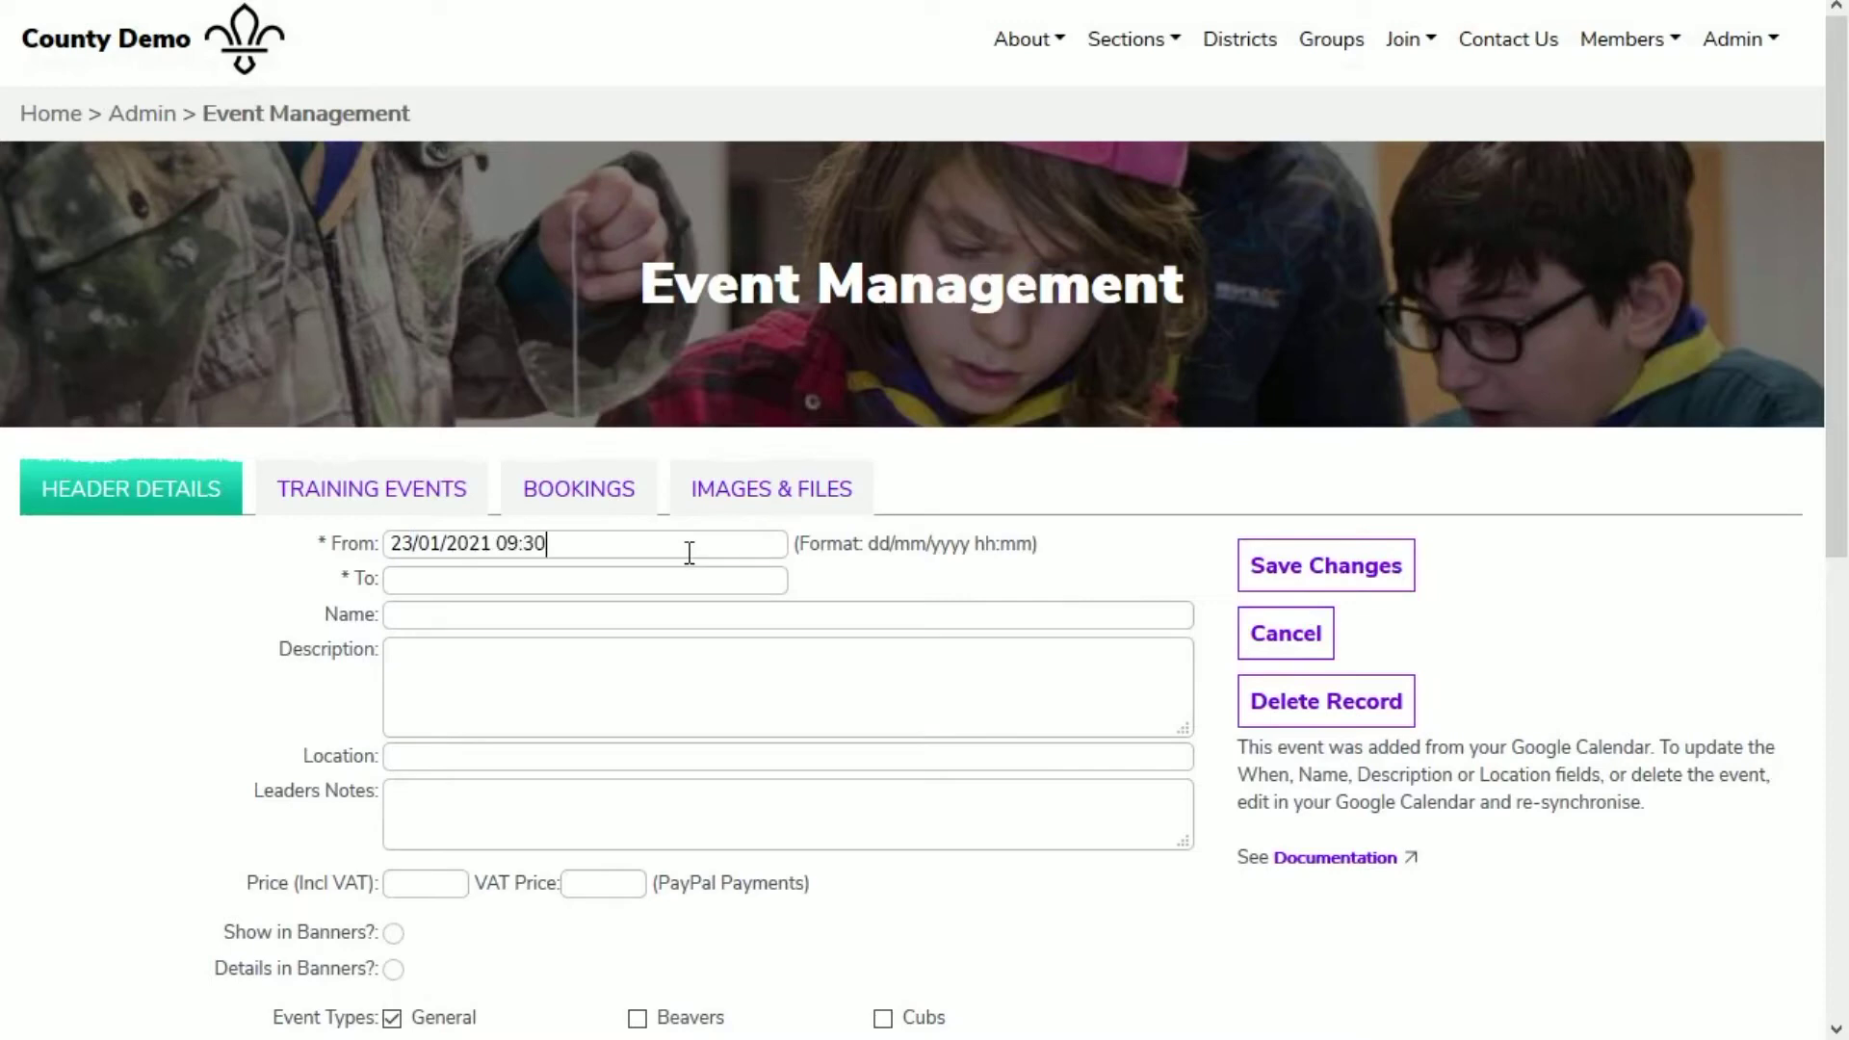
key("Tab")
type("23/01/2021")
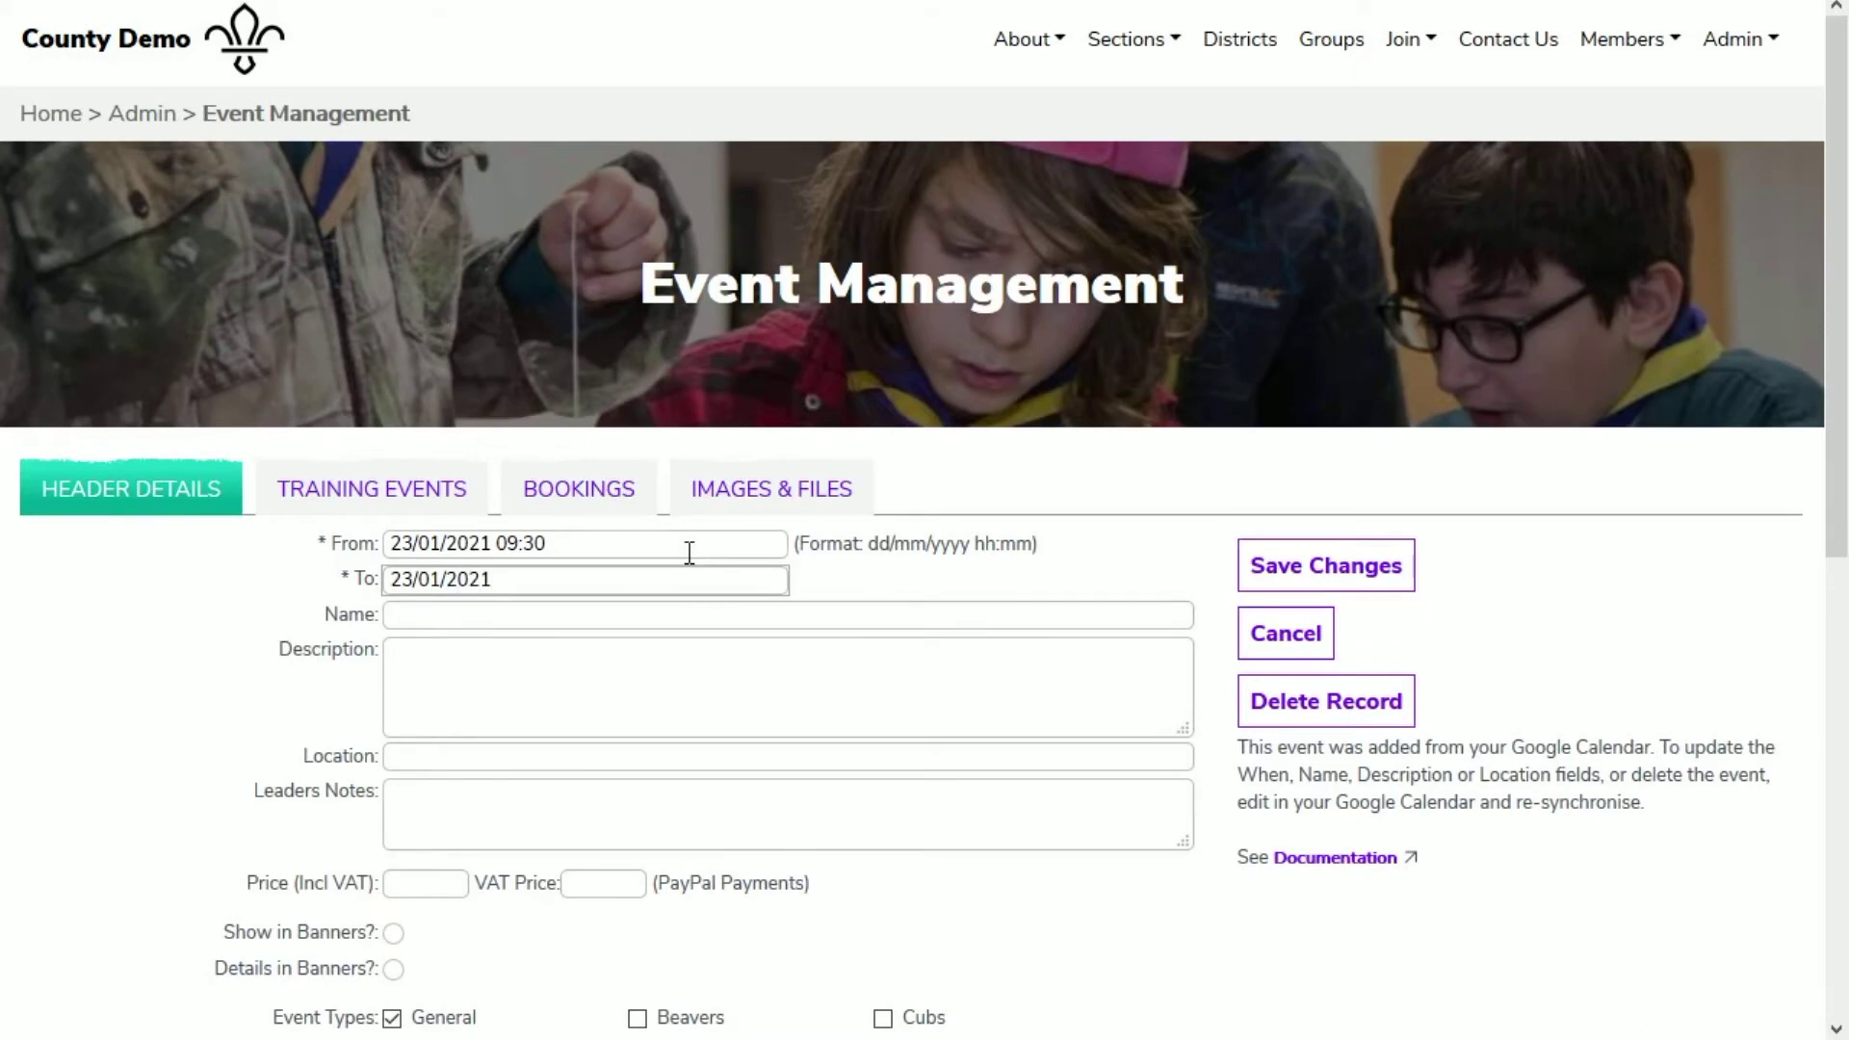
type(" 17:00")
Step: Name it 'All Appointments Adult Training Day', add the Wood Badge description and County location
key("Tab")
type("All Appointments Adult Training Day")
key("Tab")
type("This adult training course co")
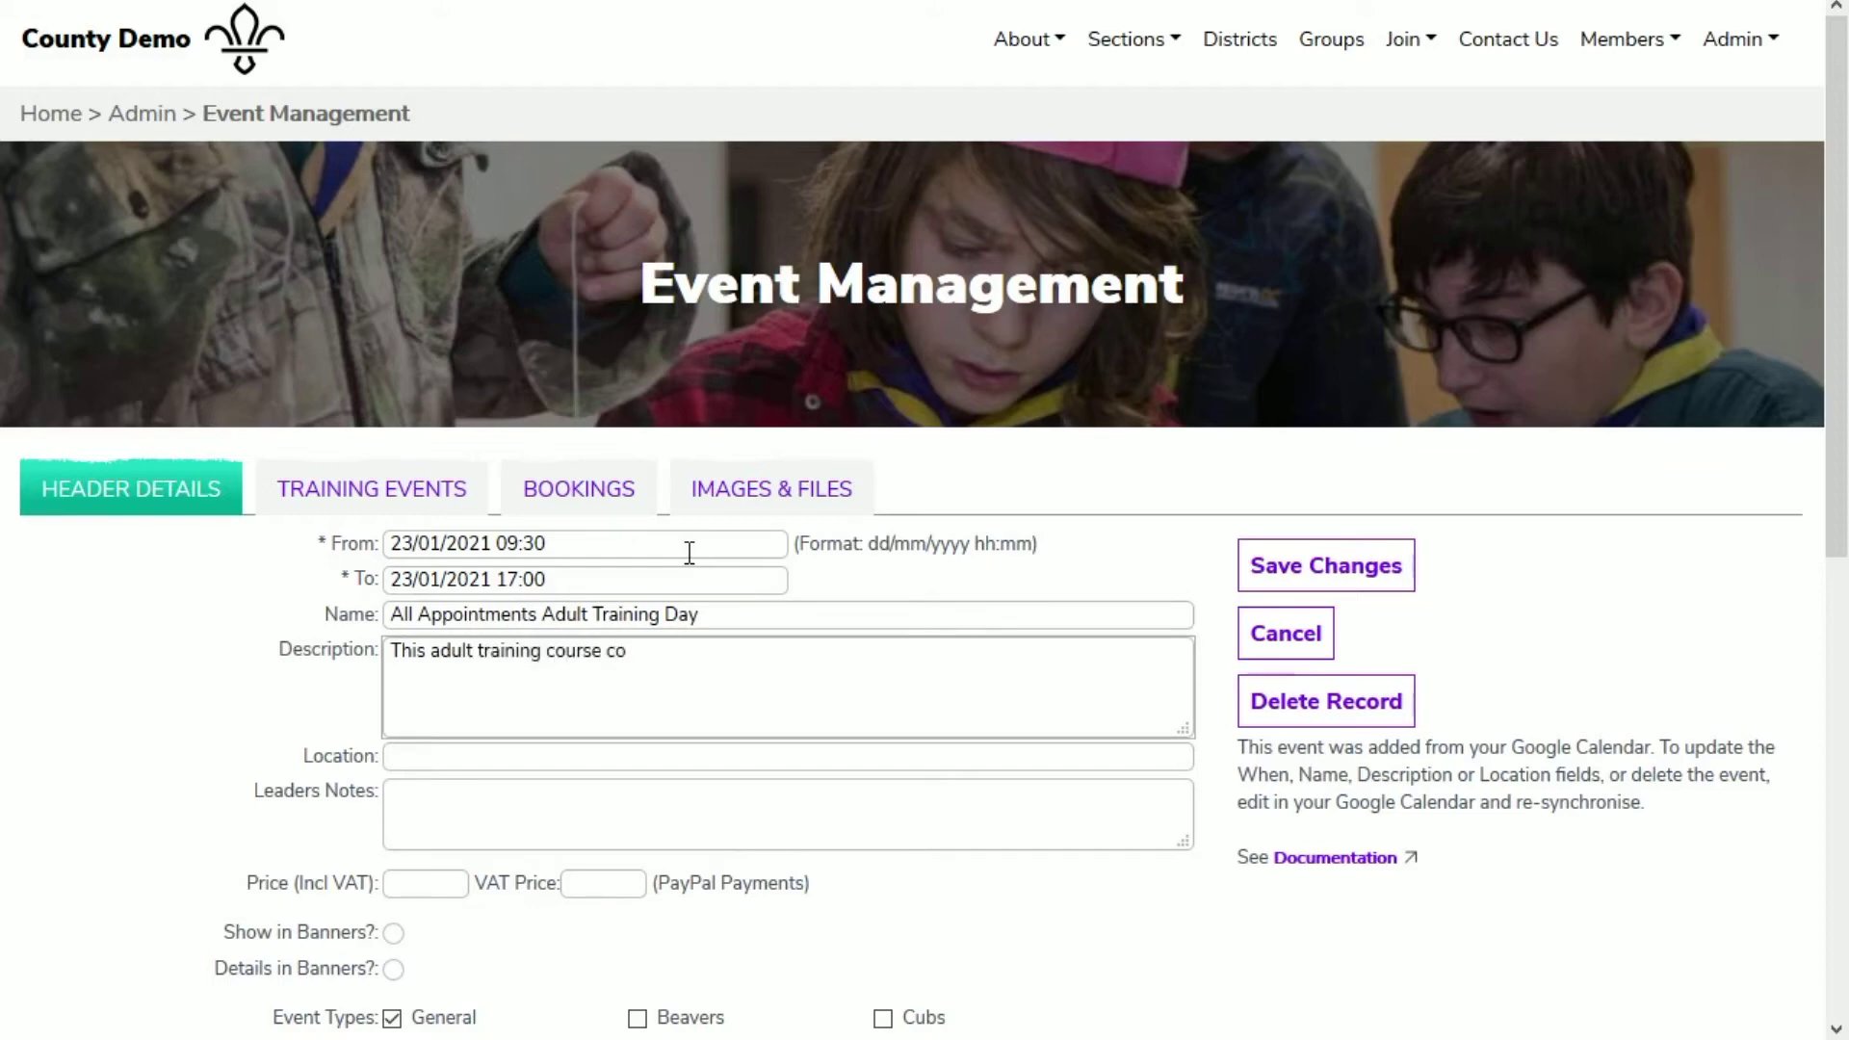
type("vers the training modules required fo")
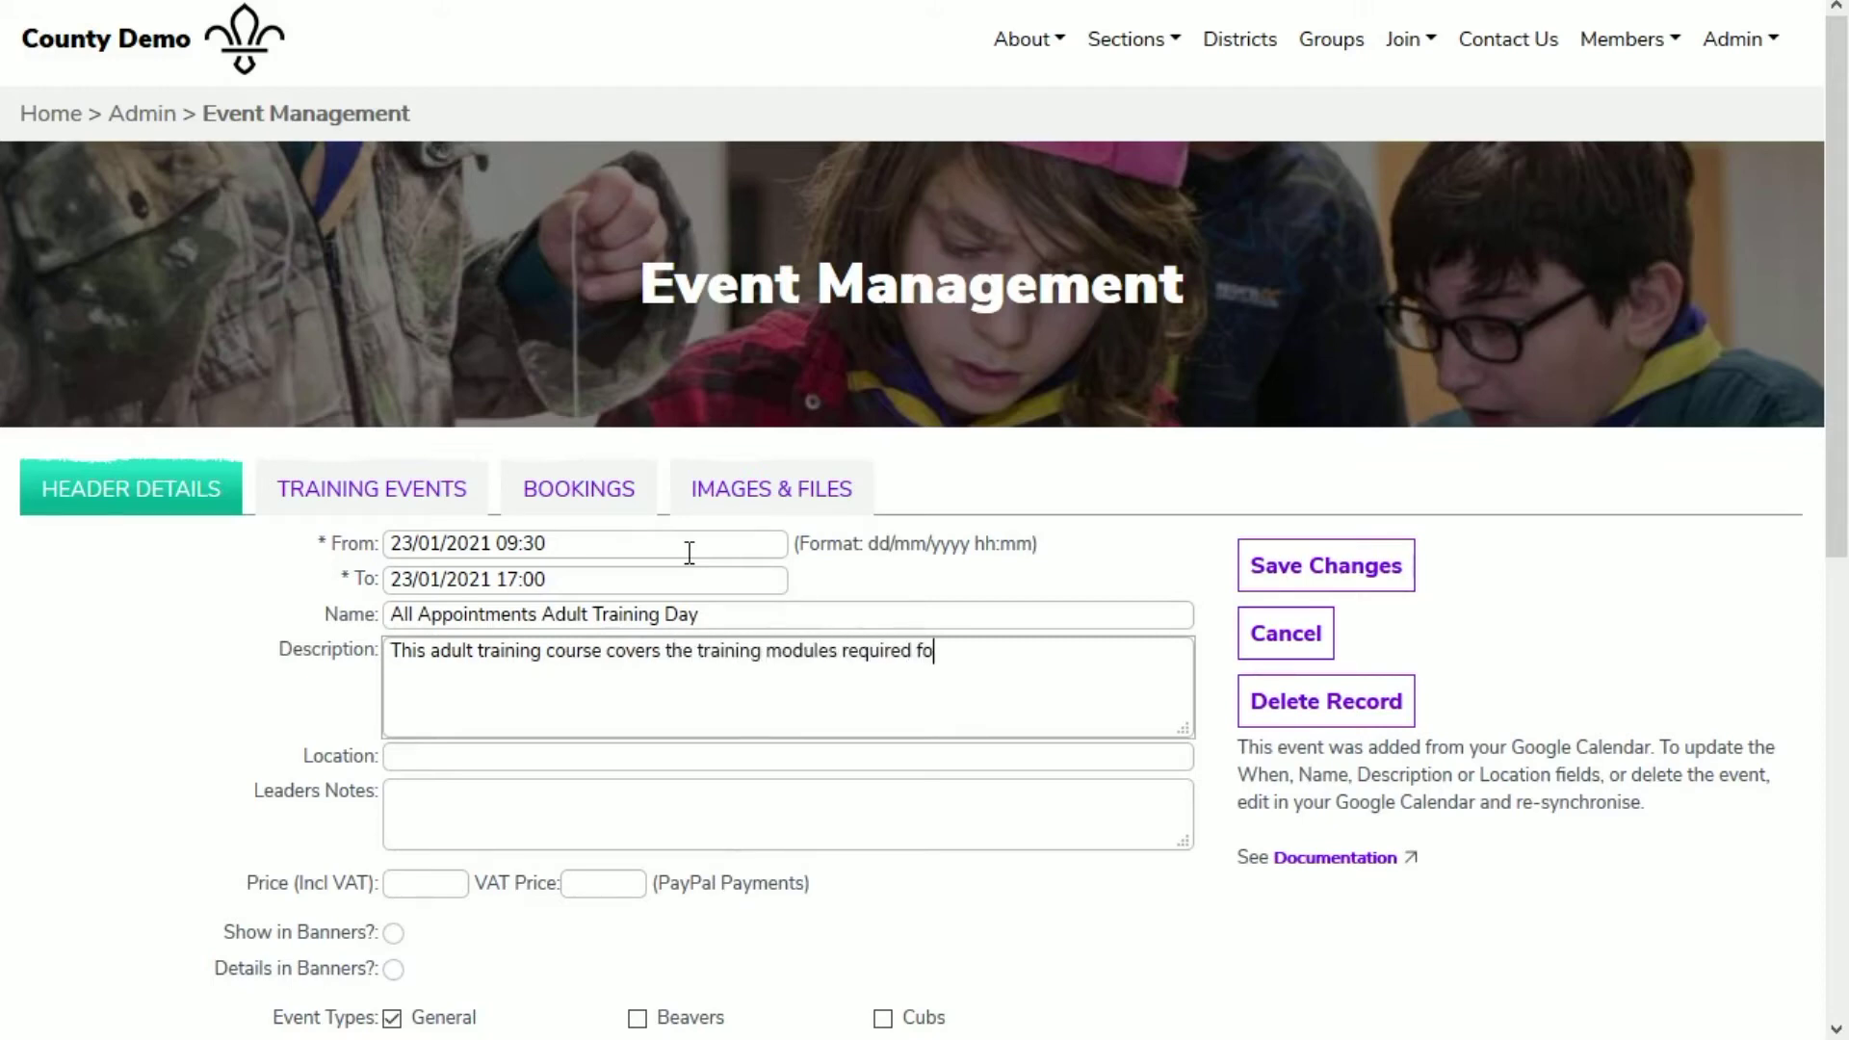
type("r all Wood Badge ap")
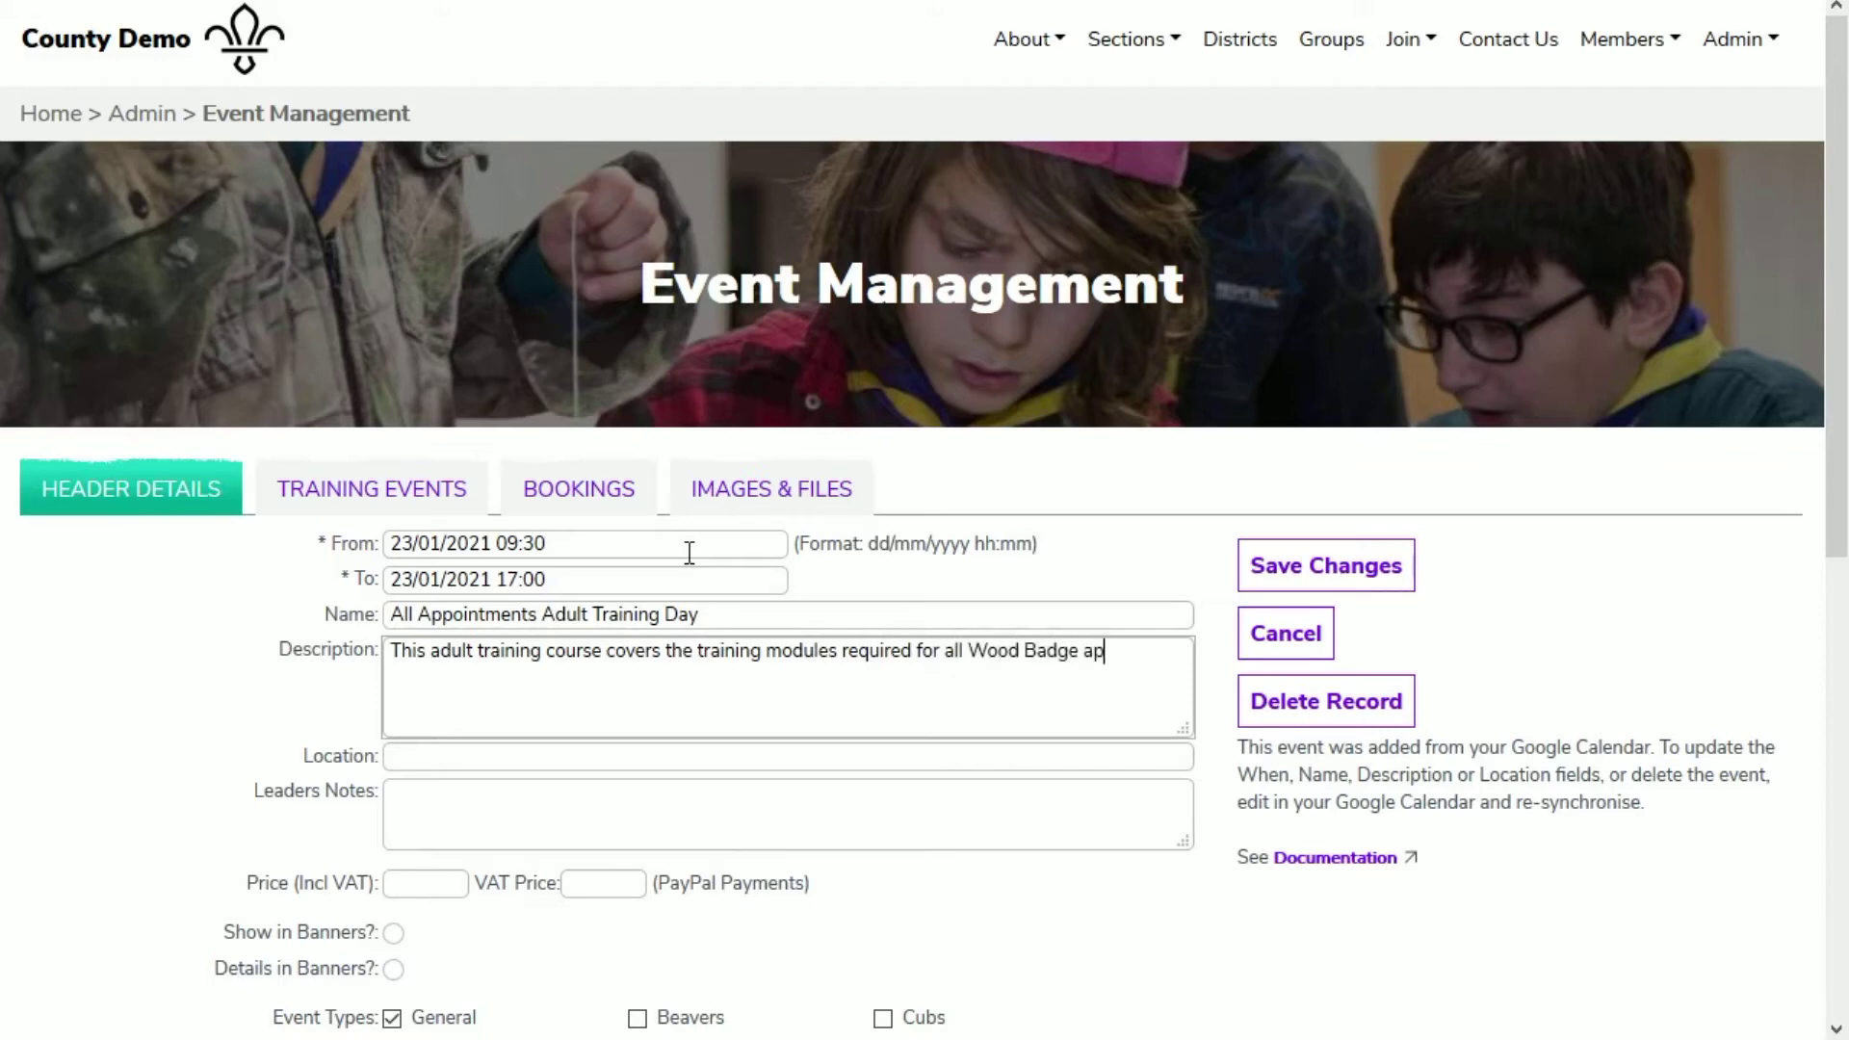
type("pointments. Lunch")
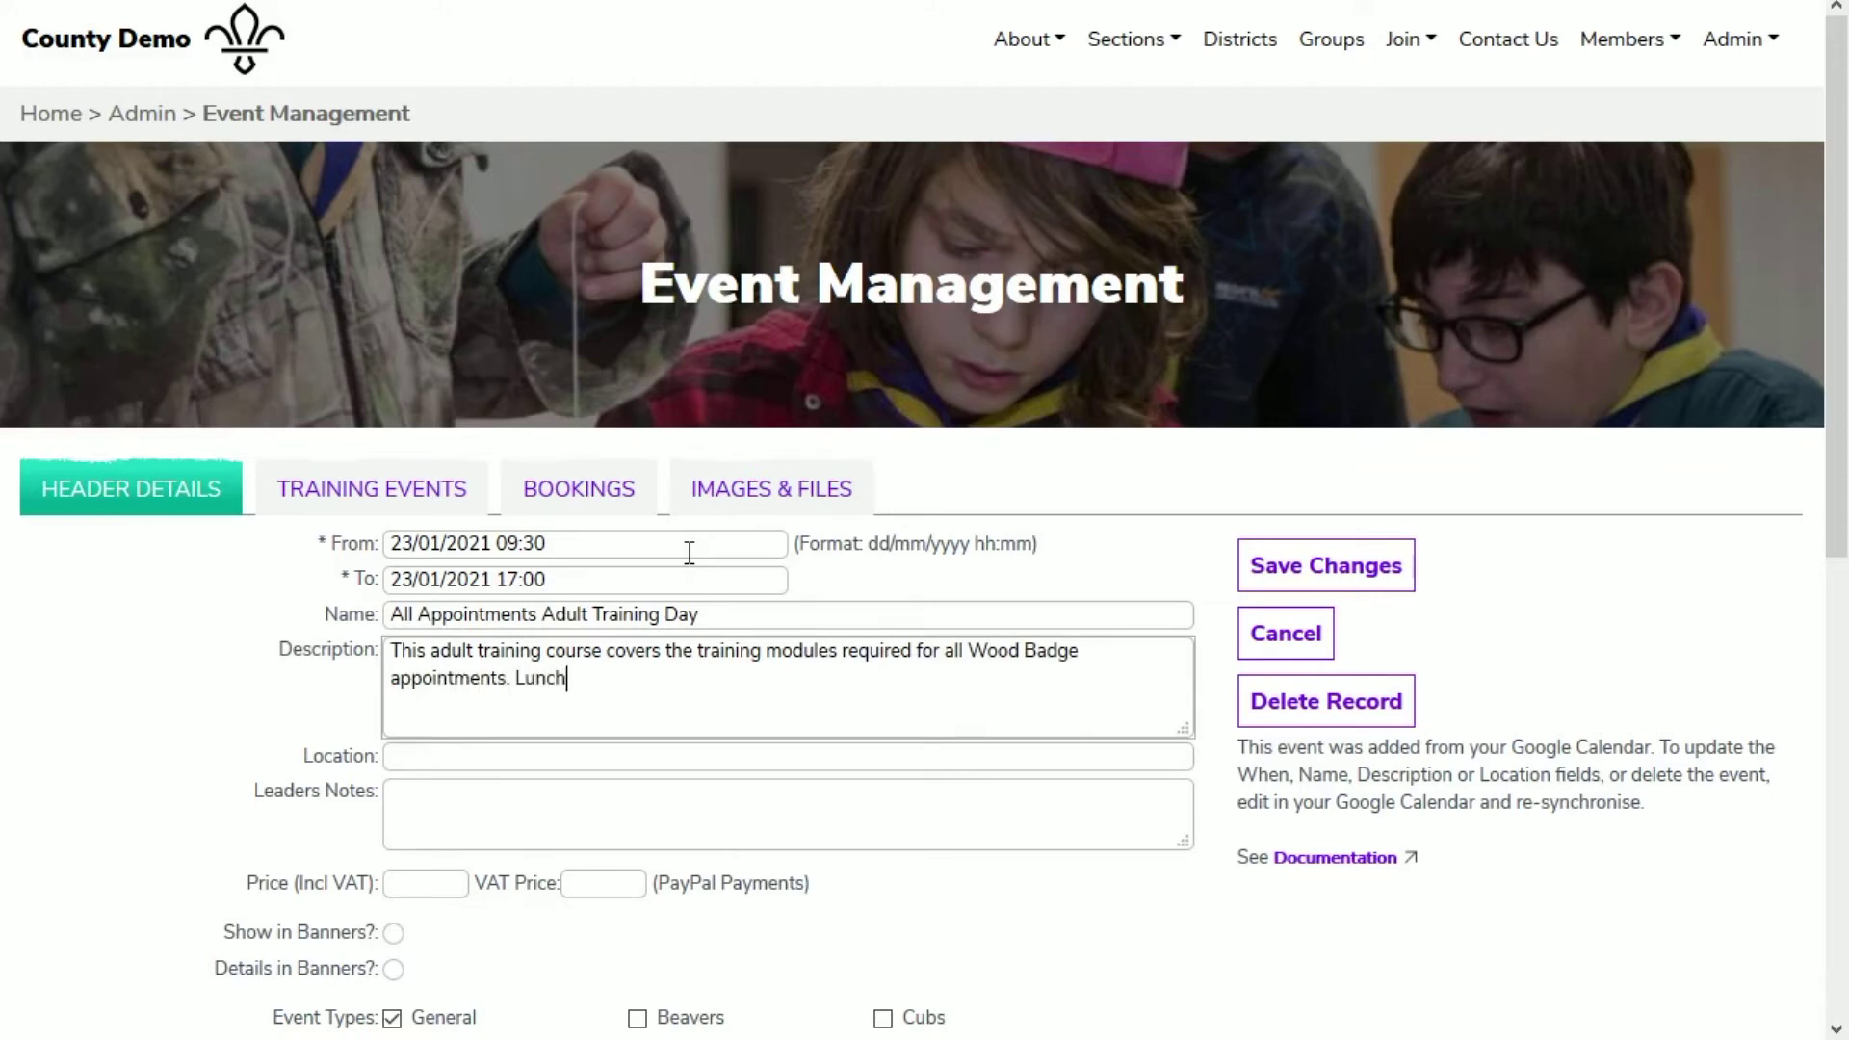
type(" and refreshments will be provided.")
key("Tab")
type("County")
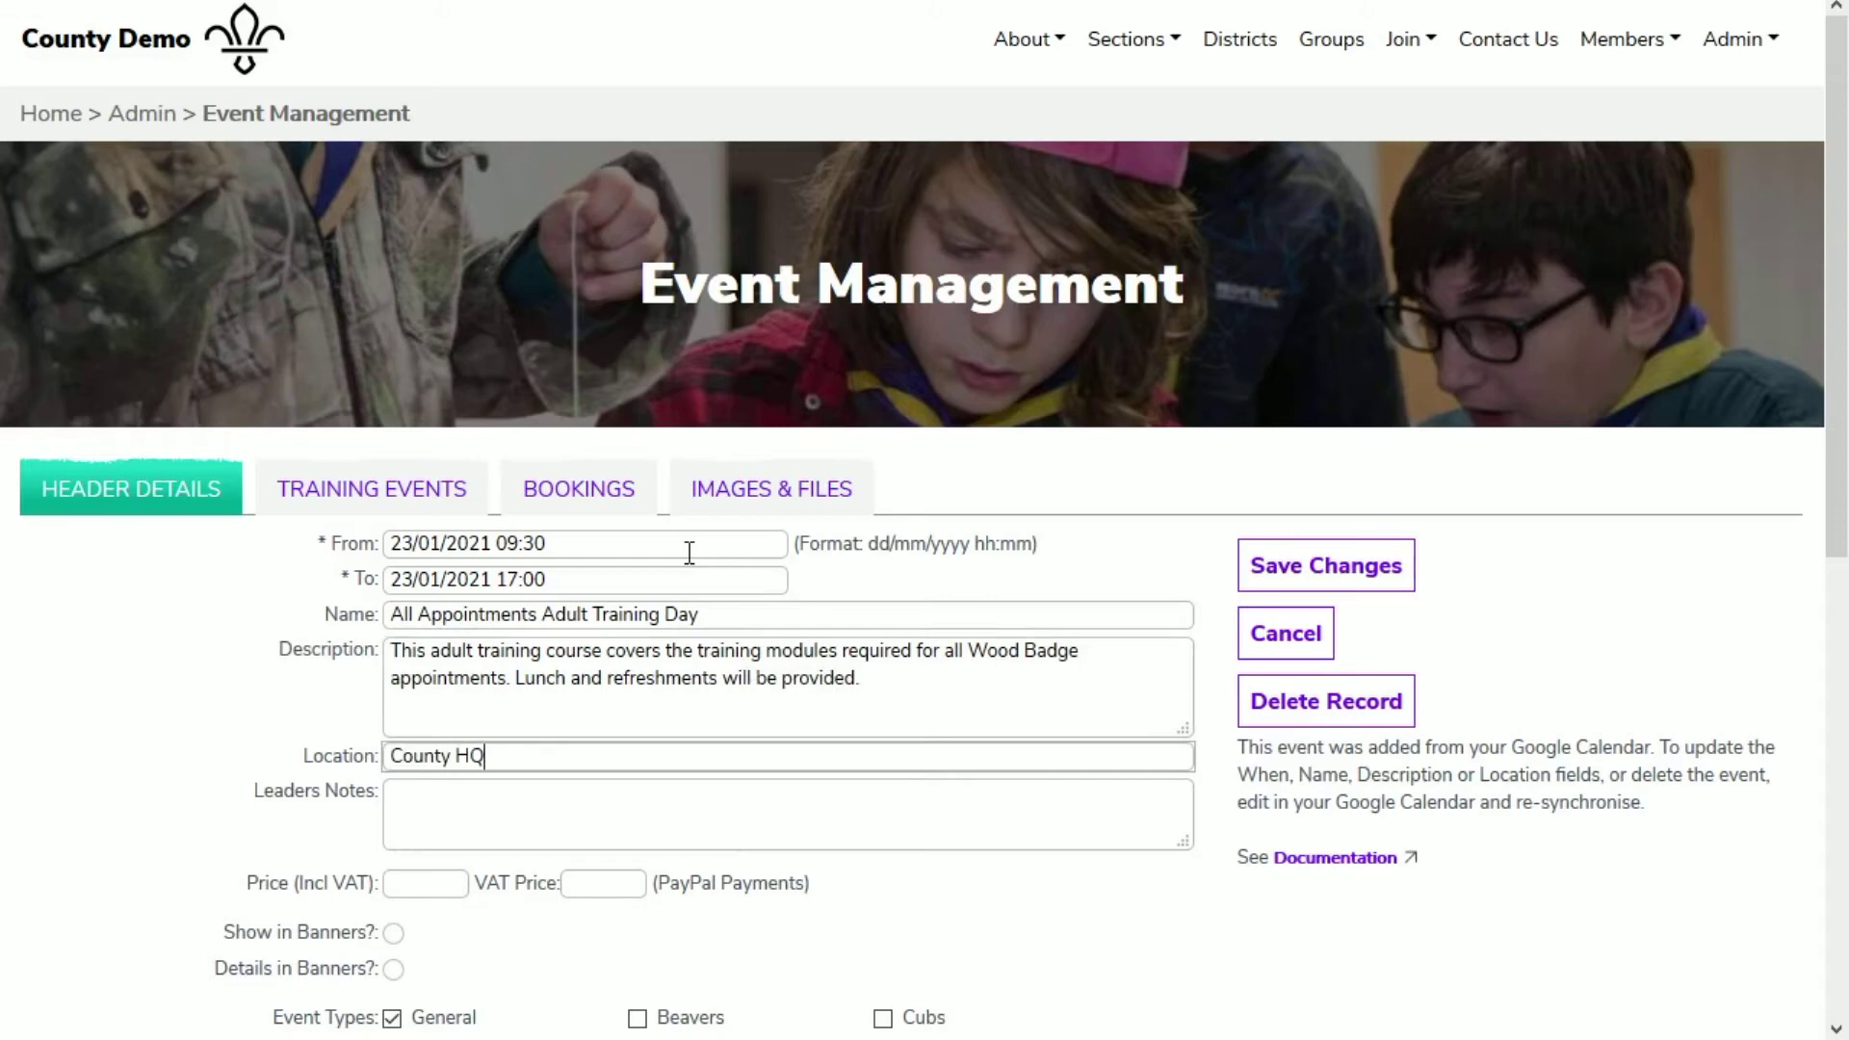
key("Tab")
key("Tab")
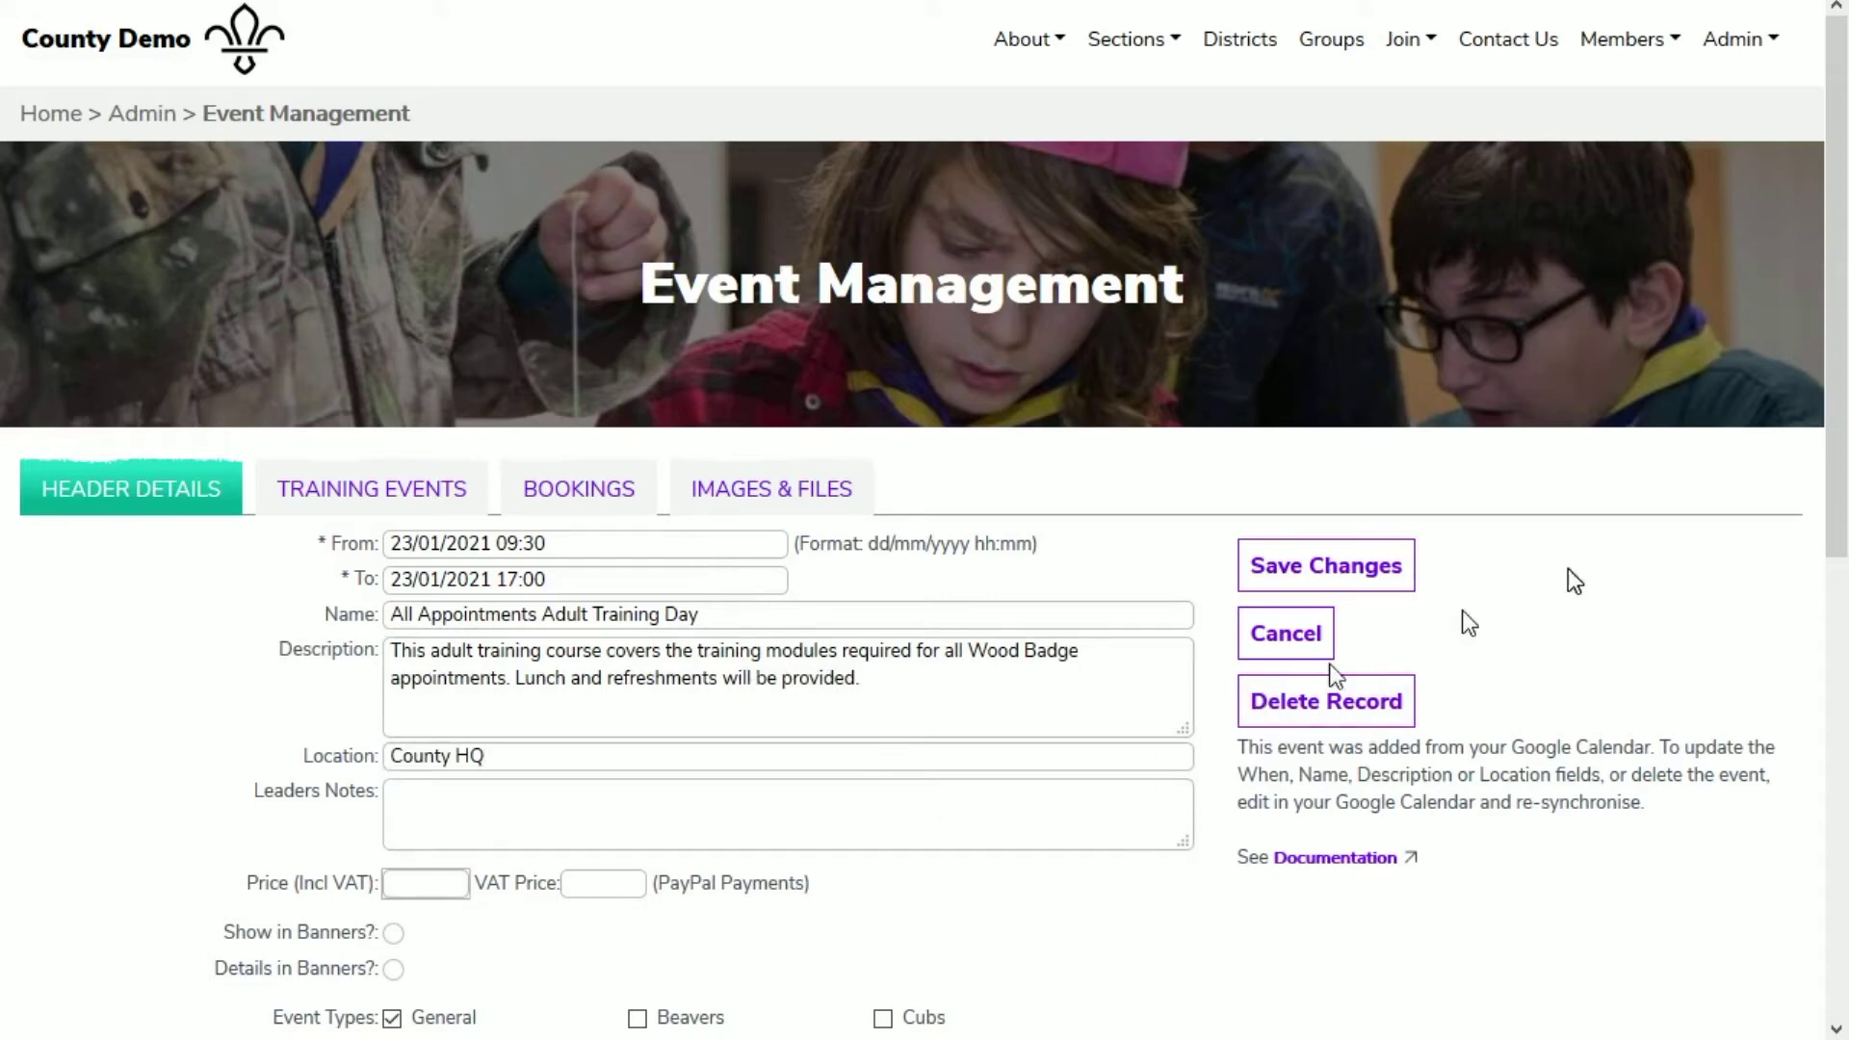
Step: Change the event type from General to Adult Training and untick Provisional
left_click_drag(1838, 433, 1828, 727)
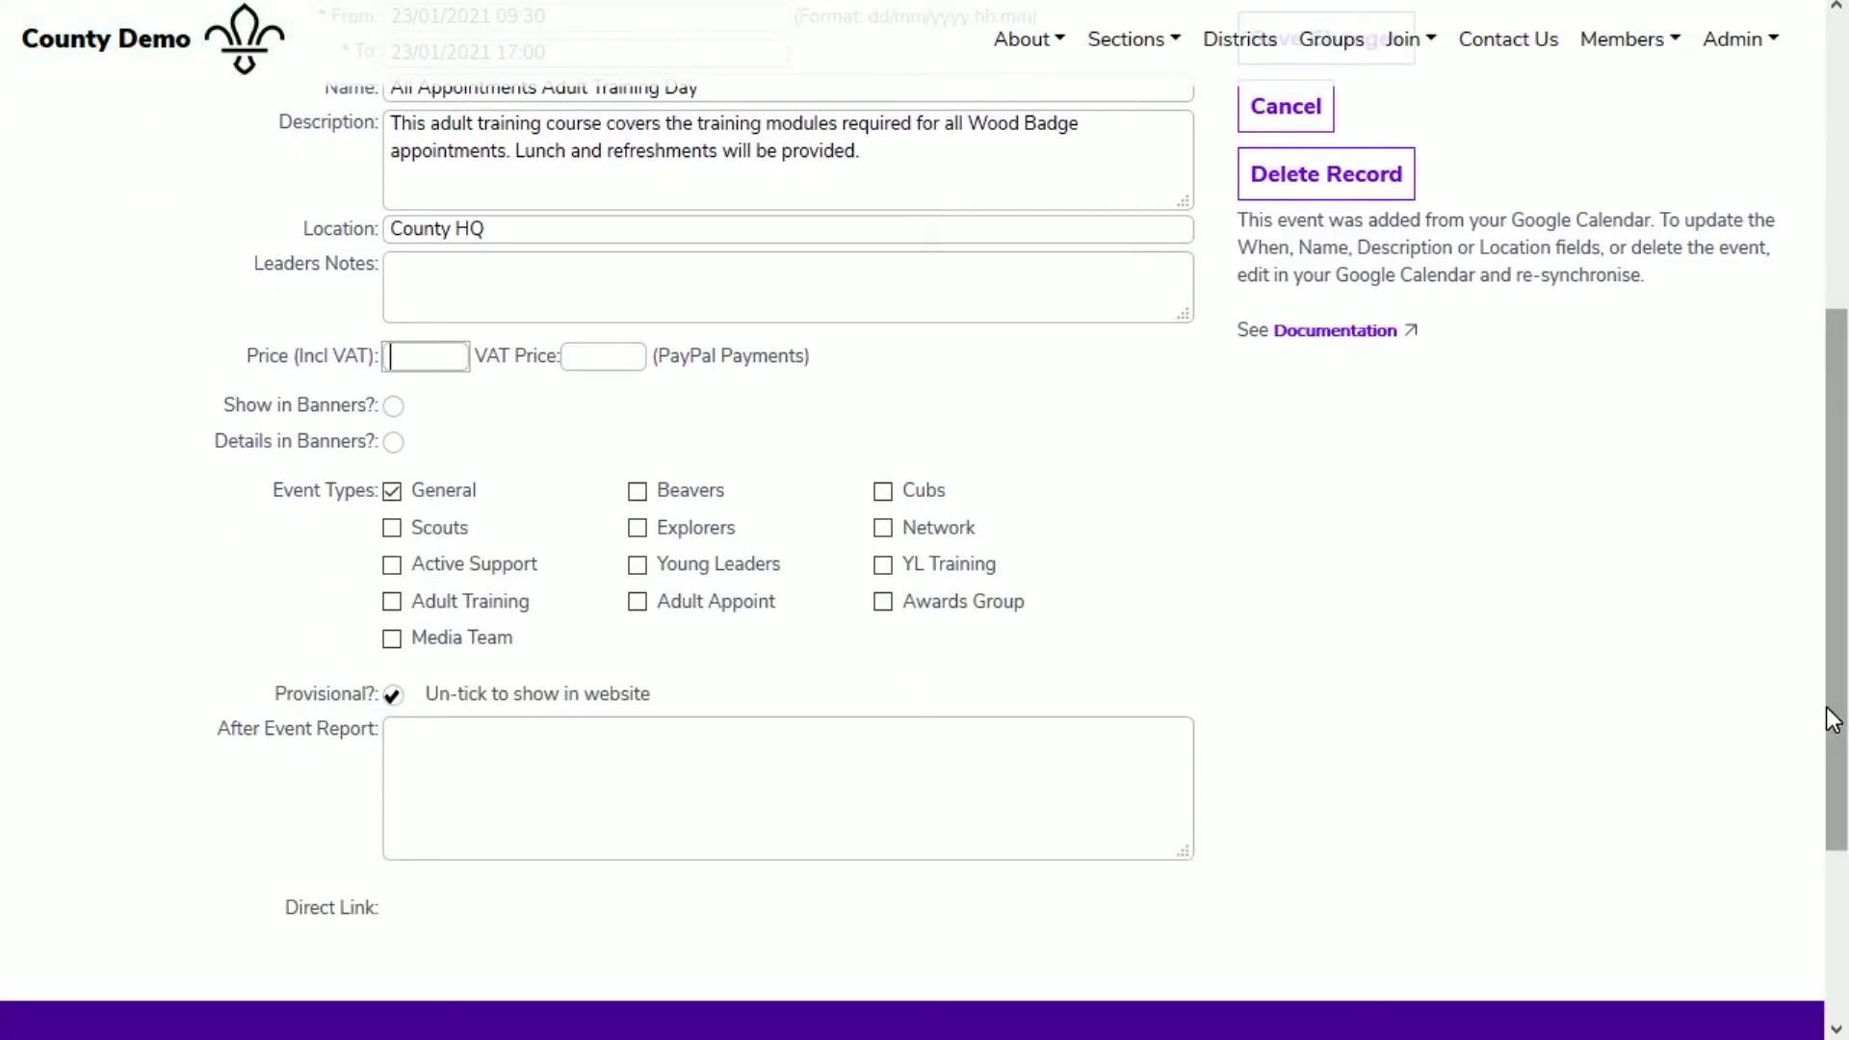
left_click(393, 489)
left_click(392, 601)
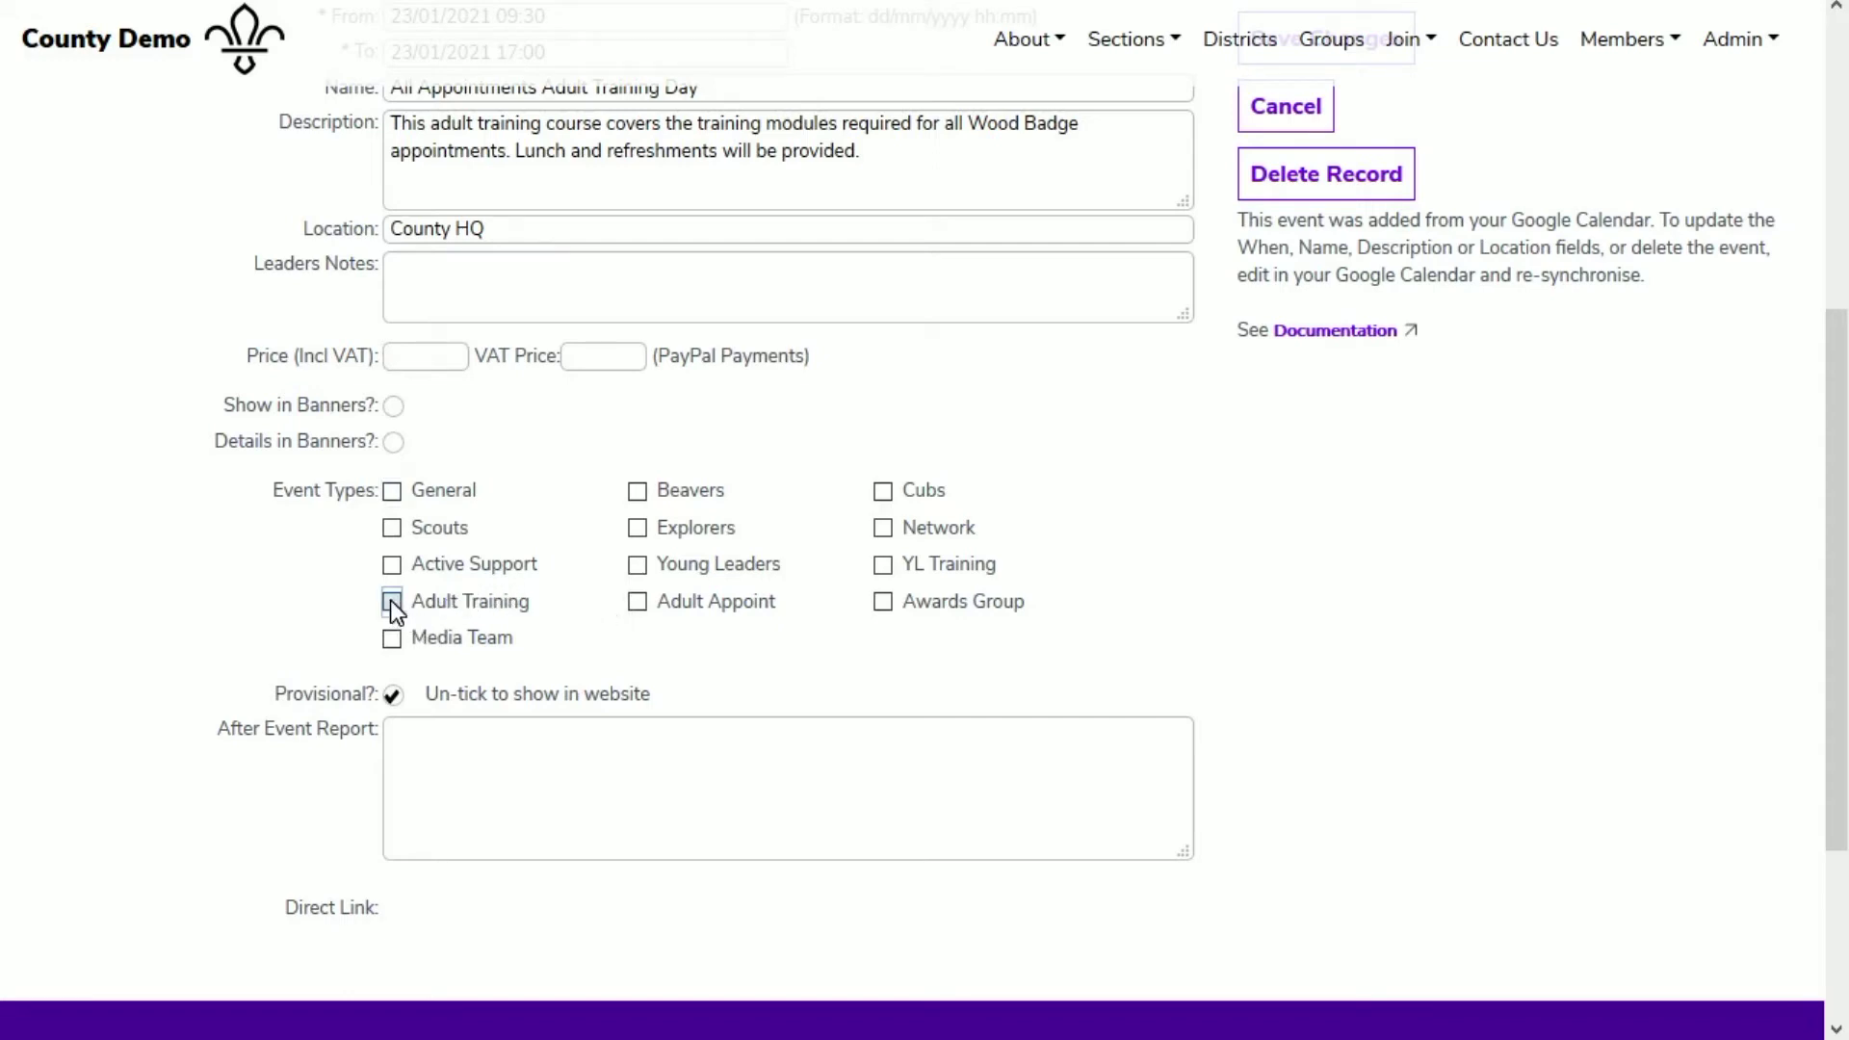
left_click(393, 695)
scroll(1181, 607, "up", 5)
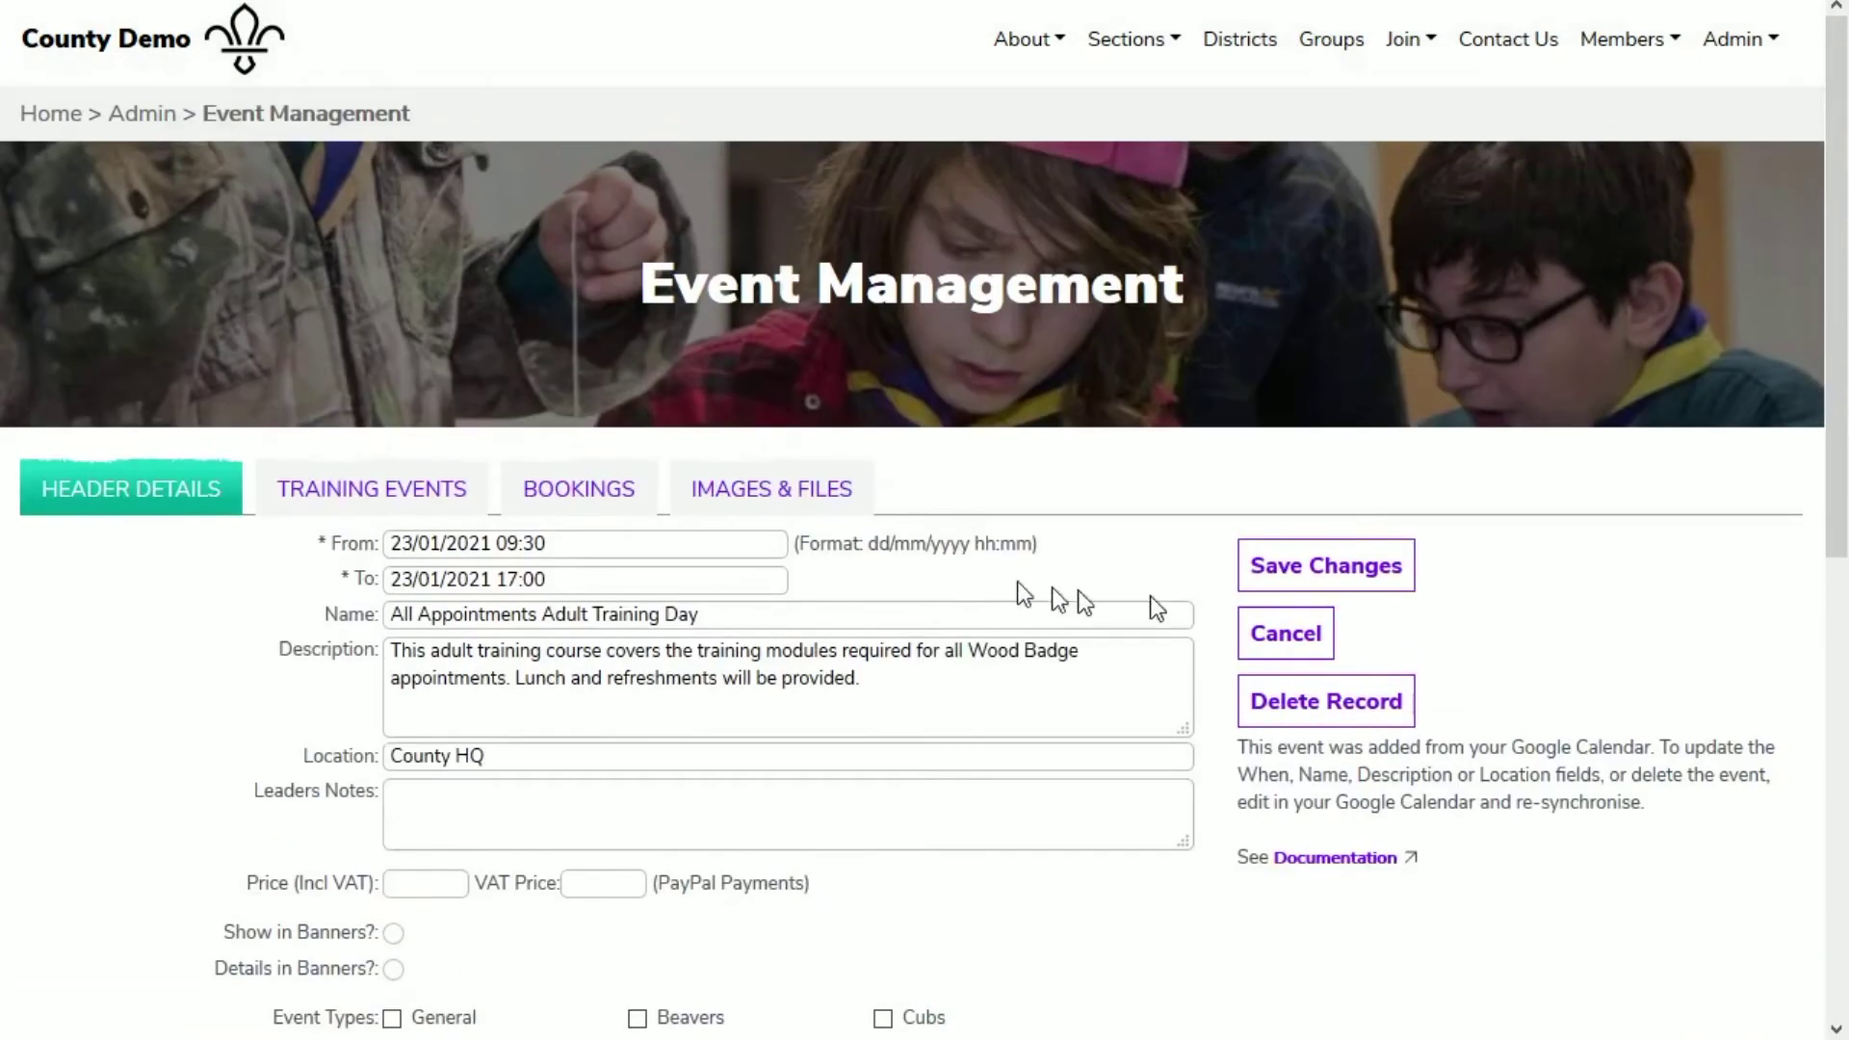
Step: Tick Adult Modules 5, 7, 11 and 12a on the Training Events tab
left_click(451, 495)
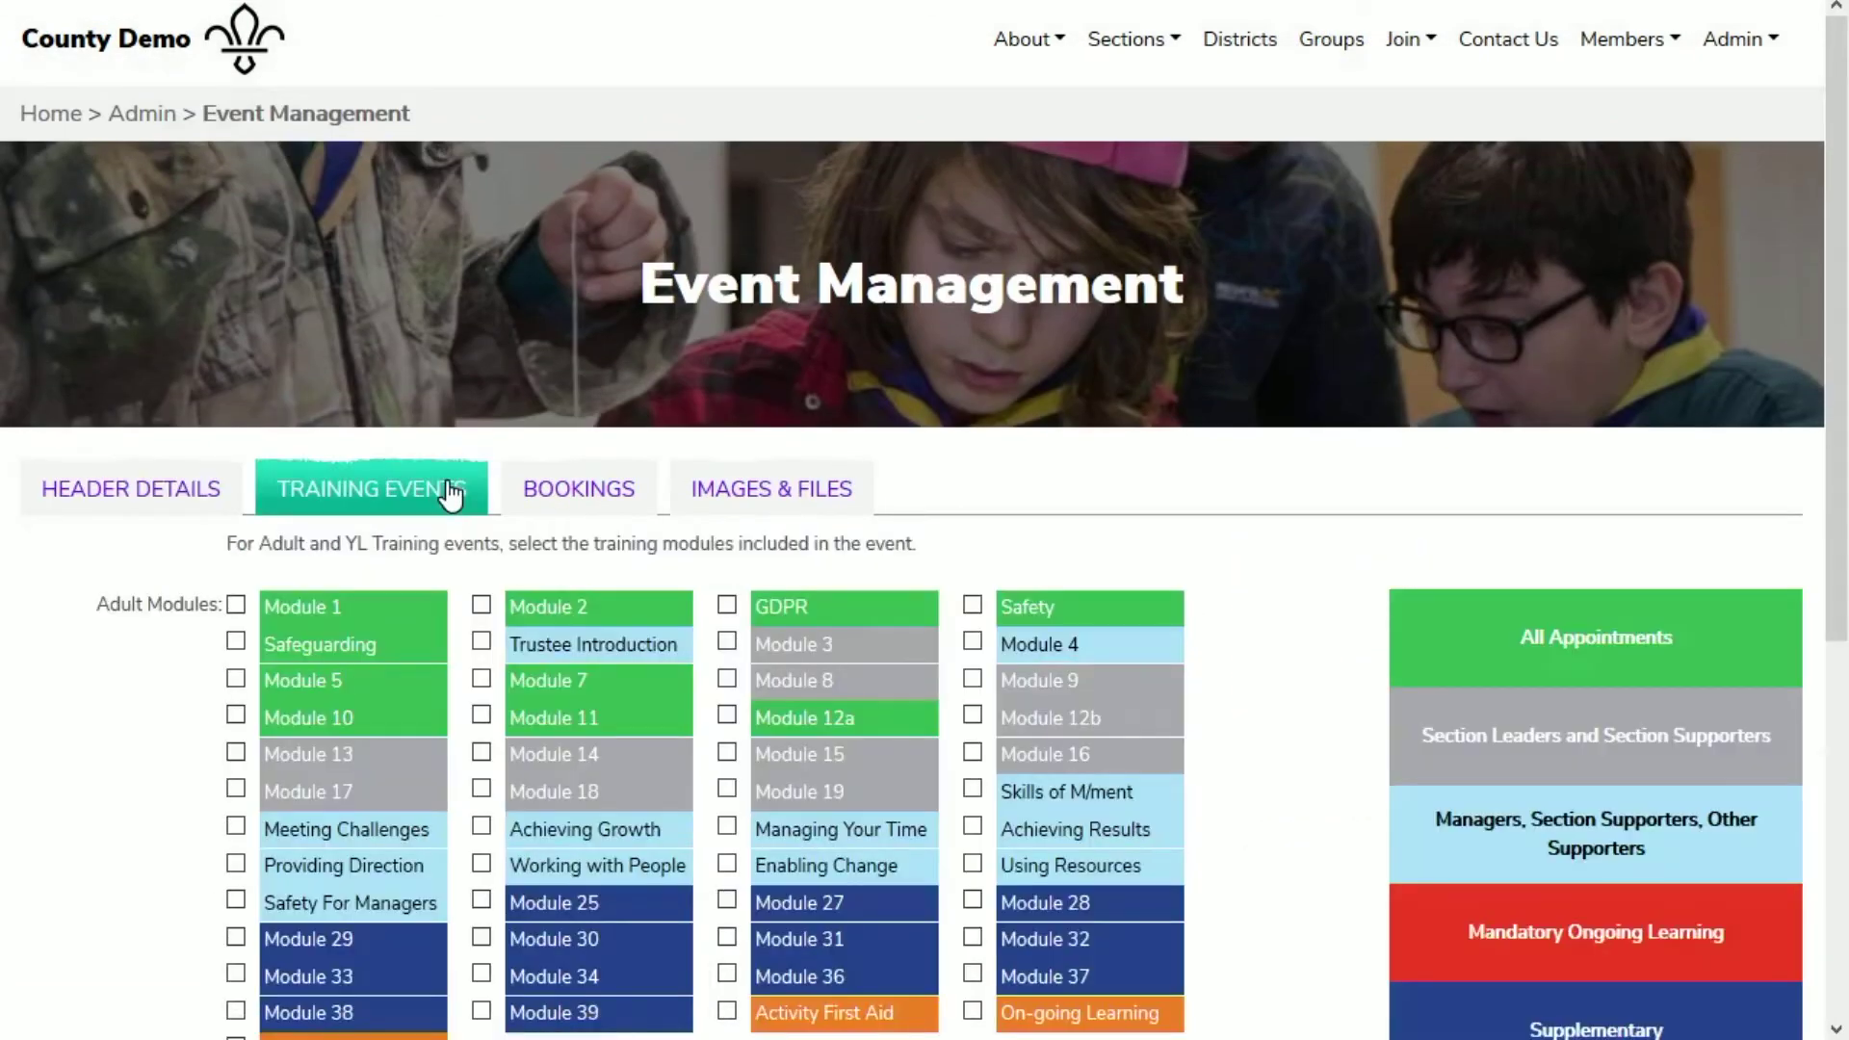
scroll(996, 641, "down", 5)
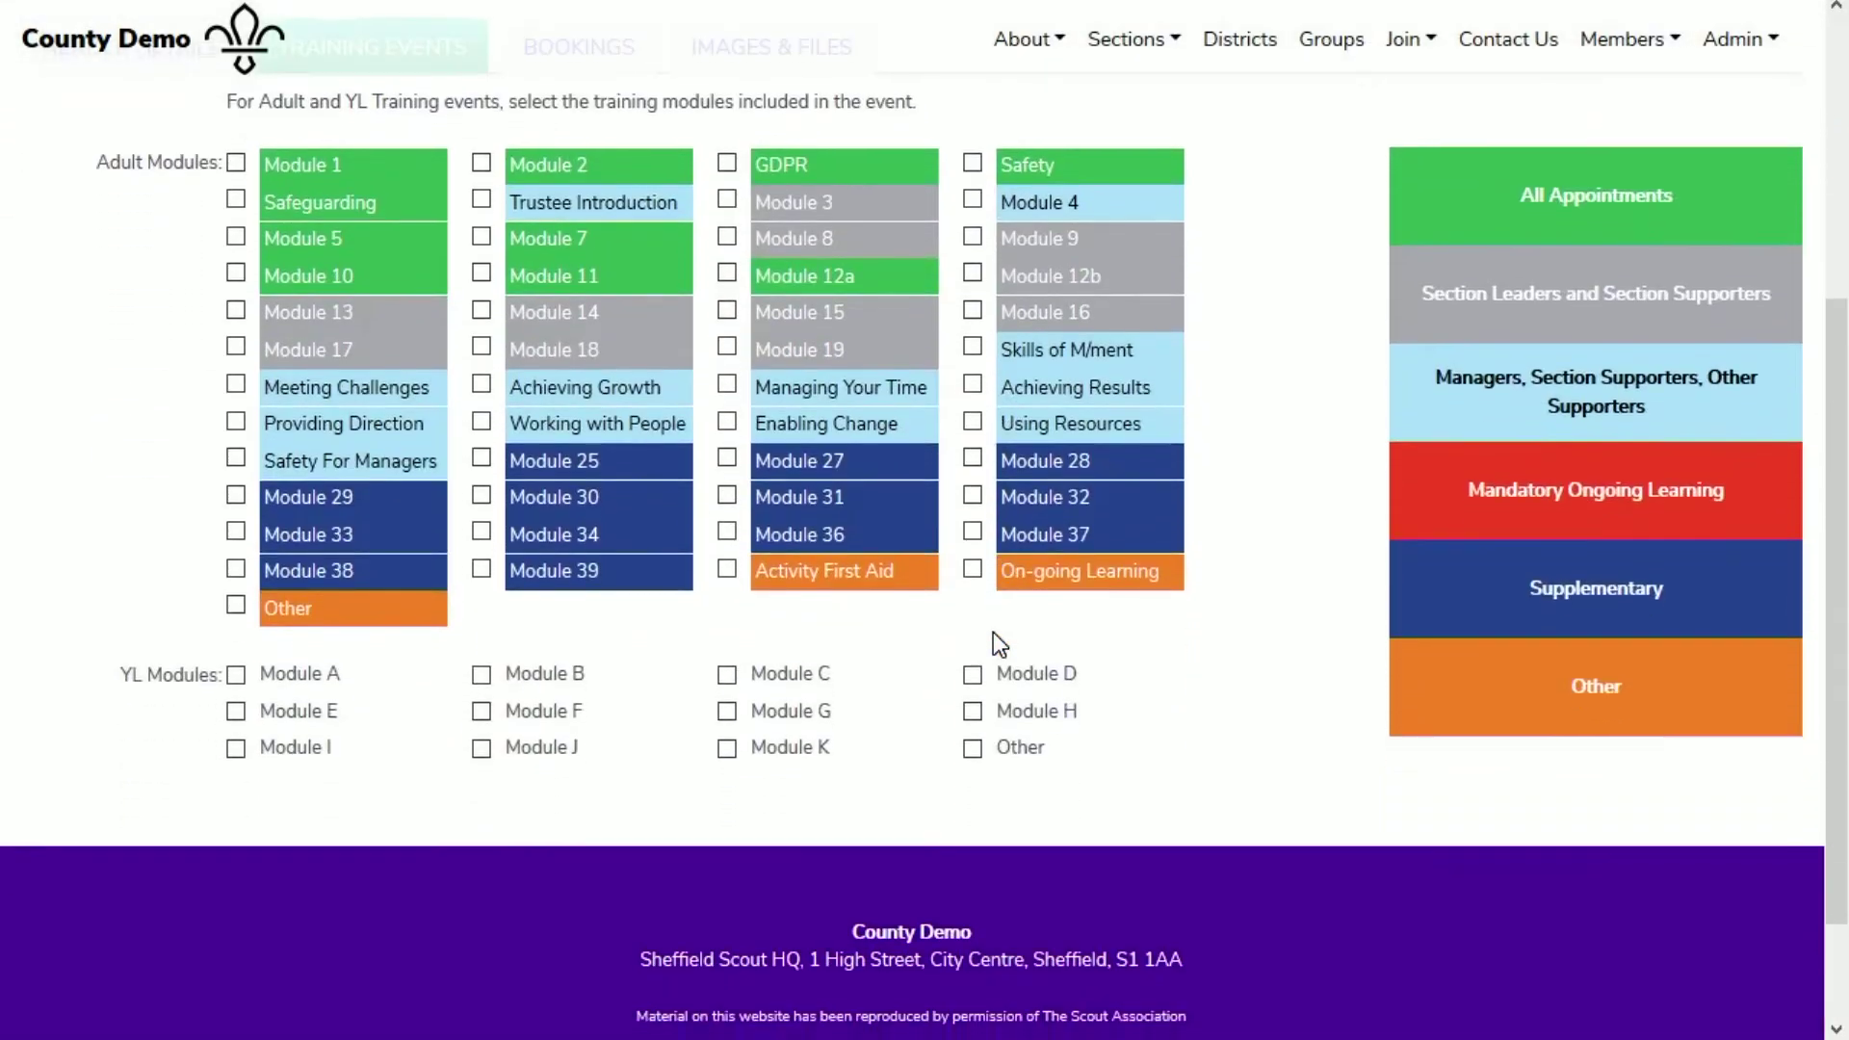
left_click(235, 233)
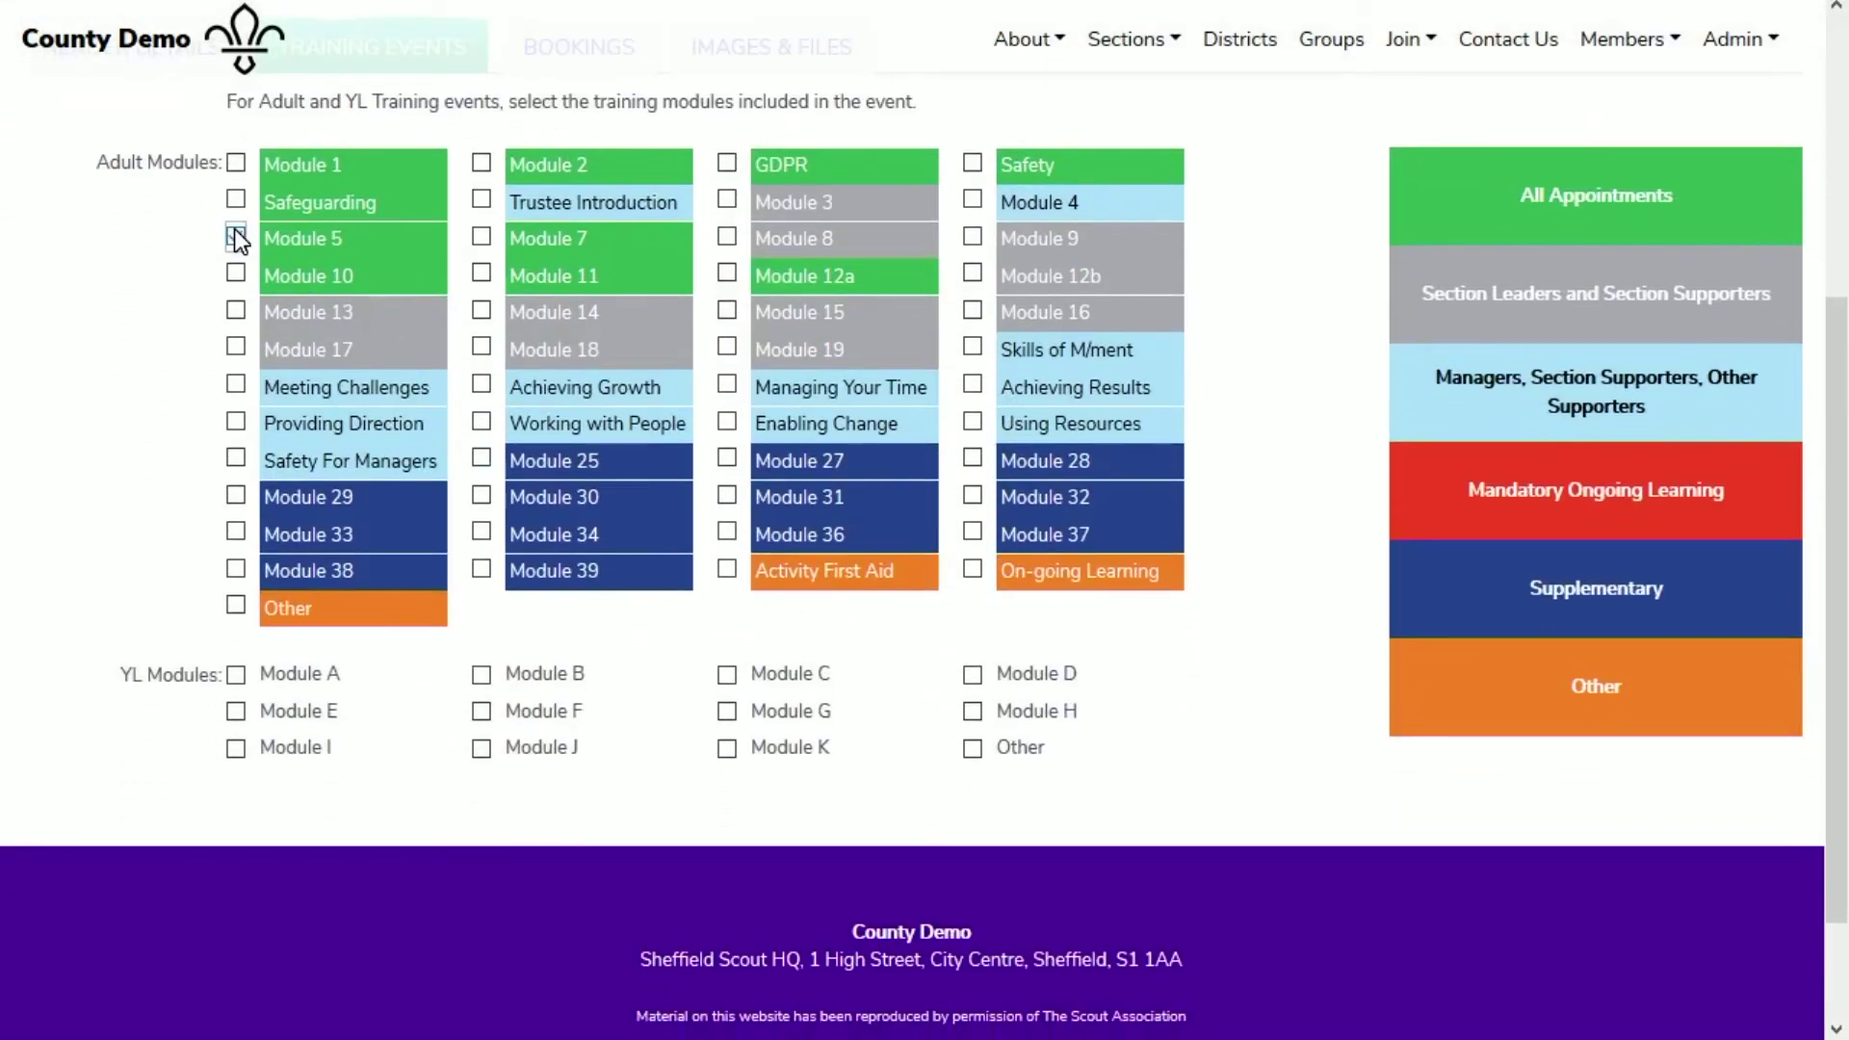
left_click(483, 236)
left_click(482, 275)
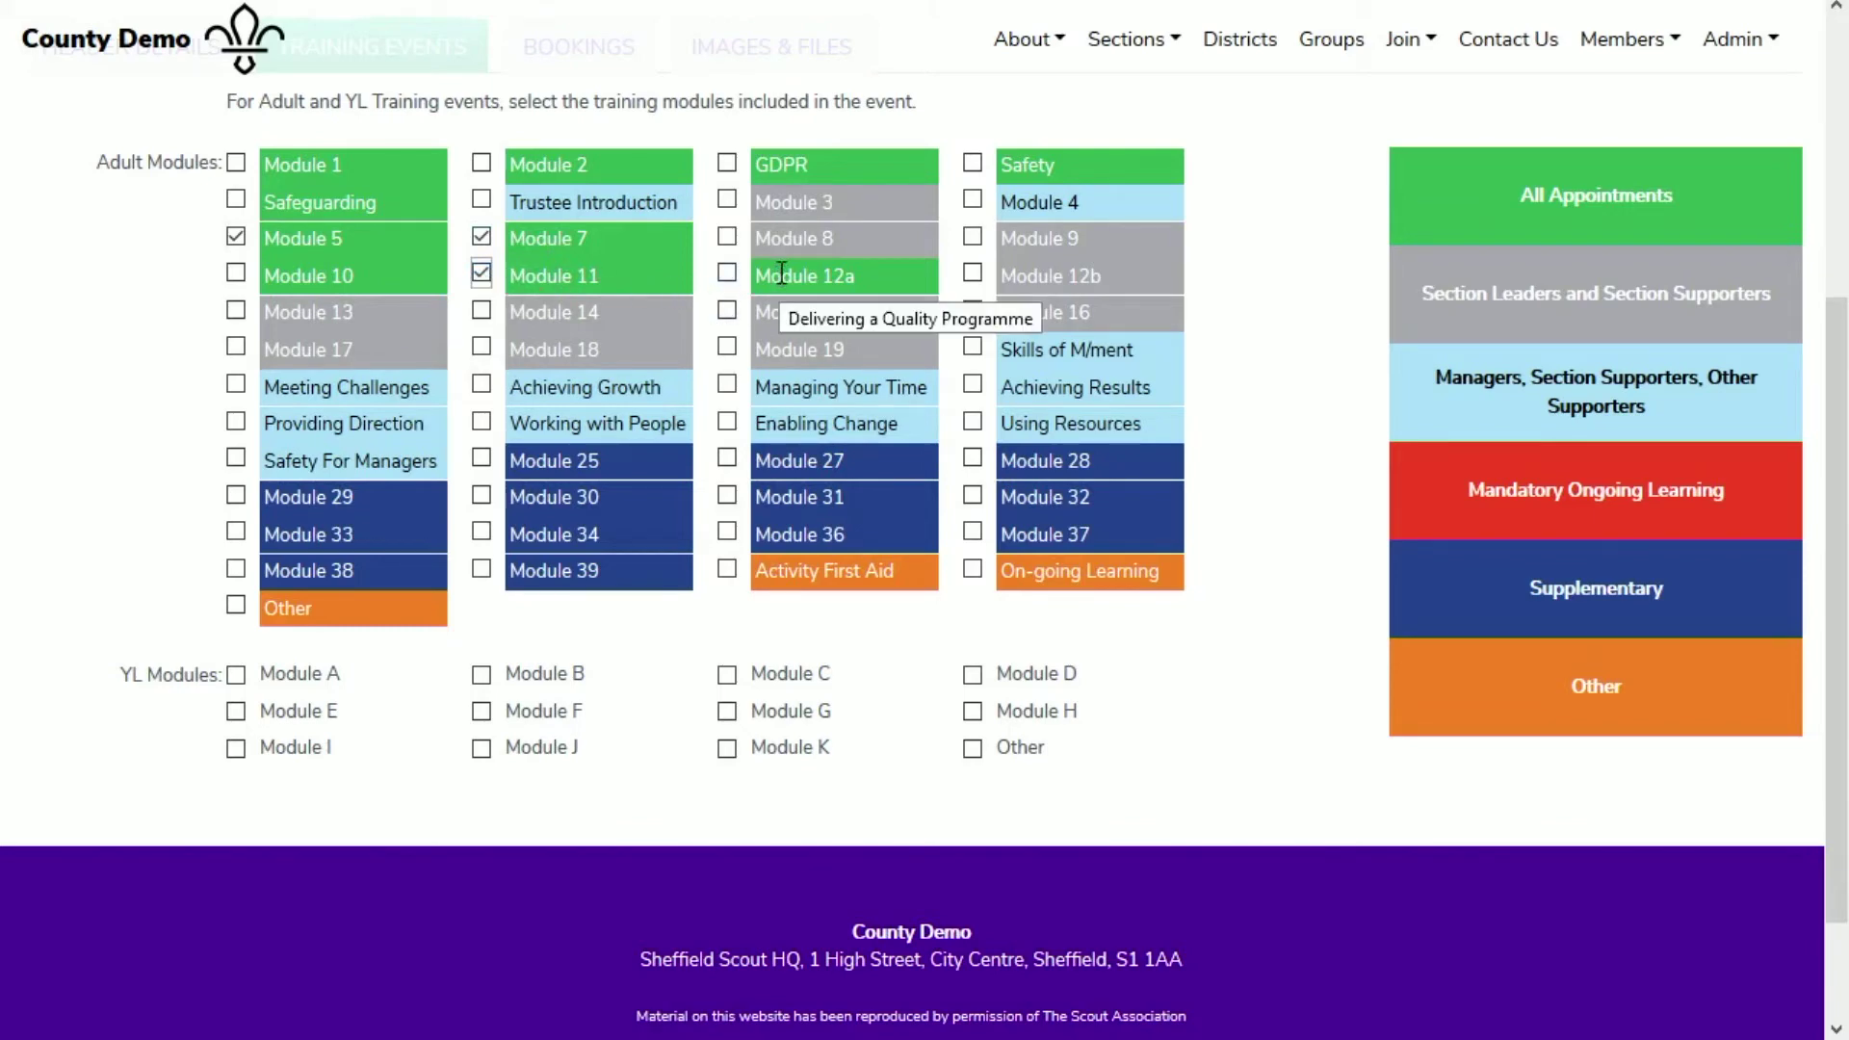
left_click(729, 272)
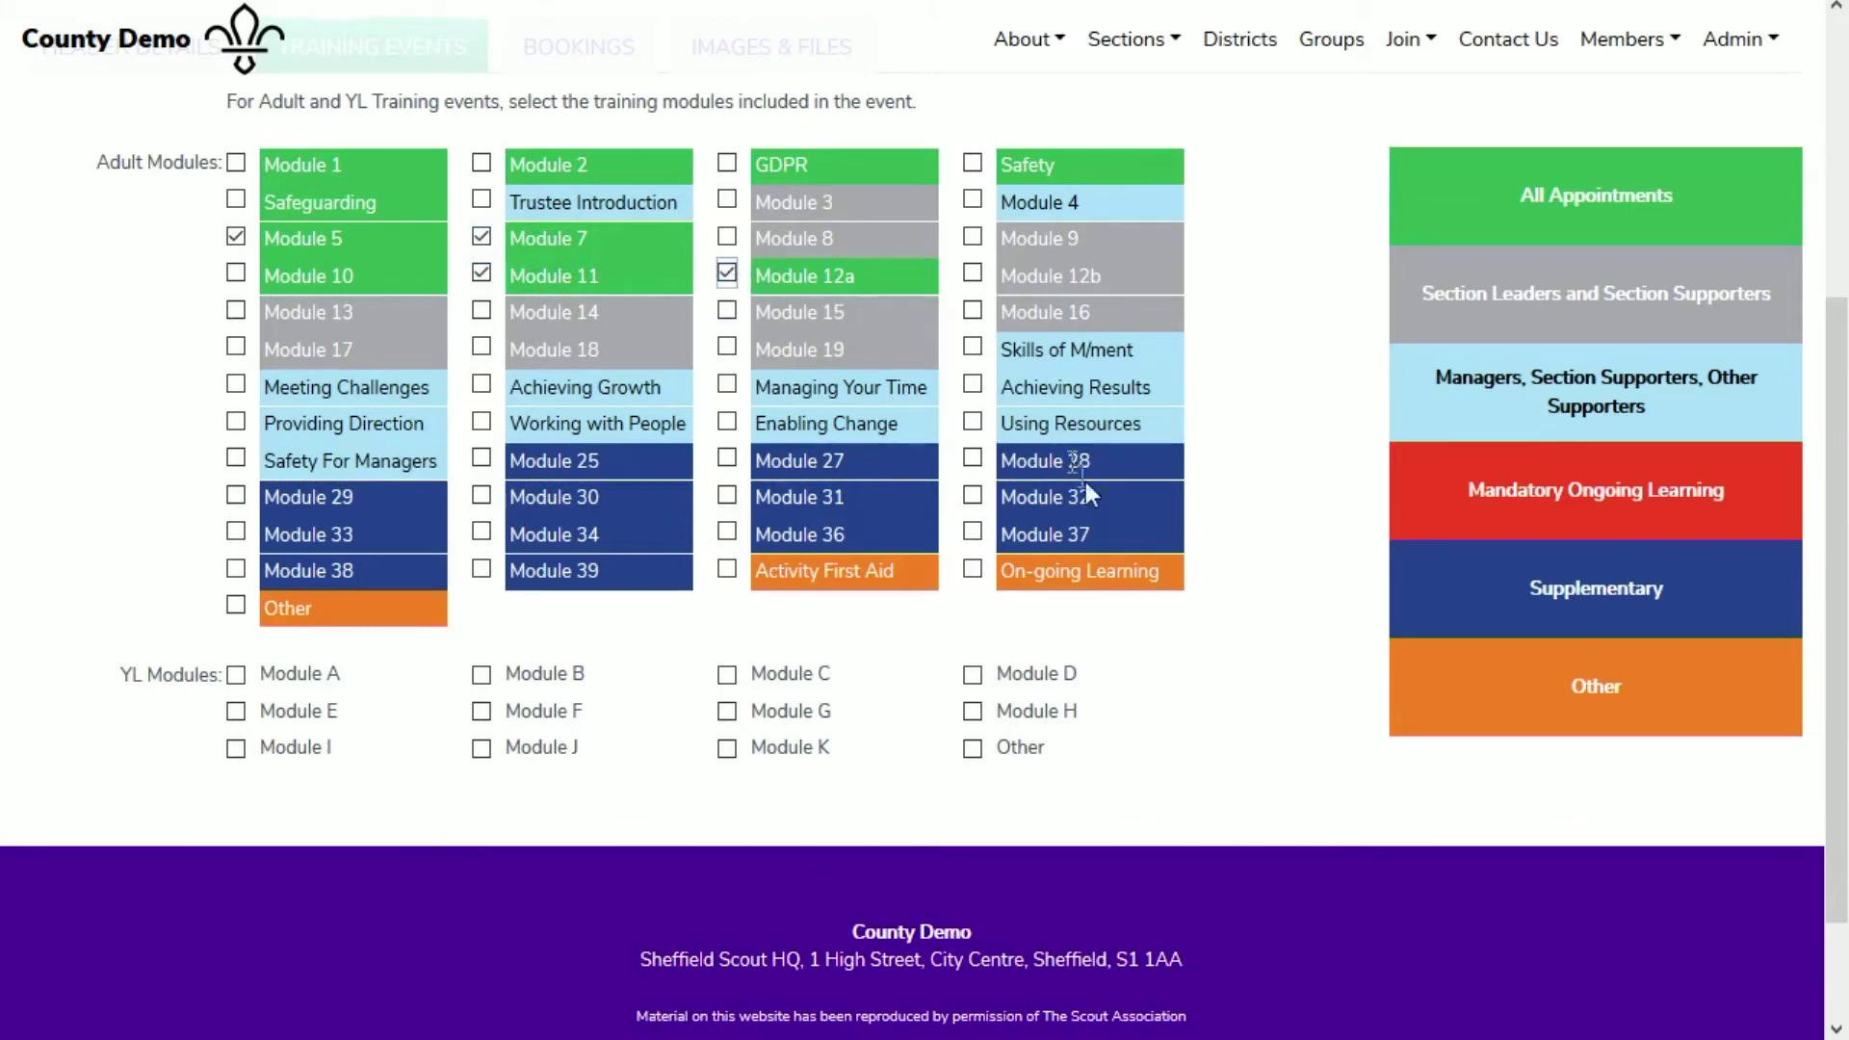
scroll(1330, 598, "up", 5)
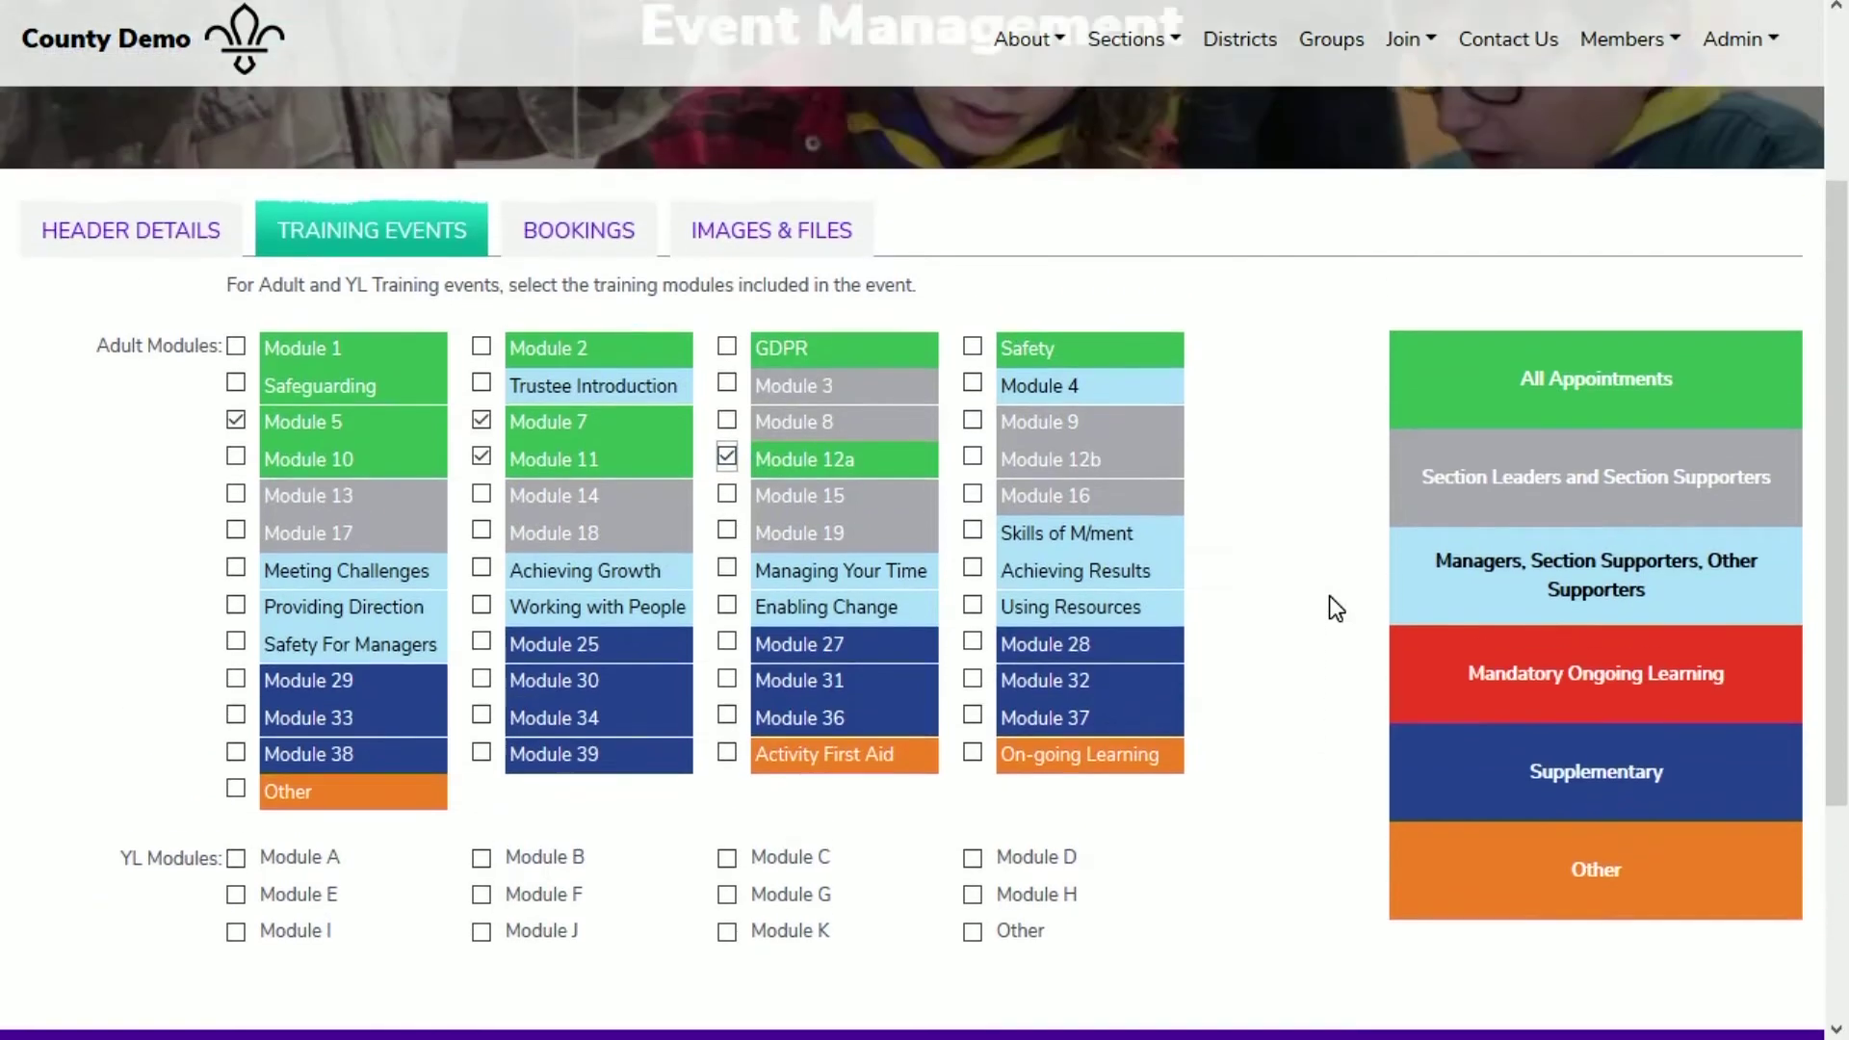
Step: Use the Training Course Booking Form with Training Manager as the booking recipient
left_click(575, 507)
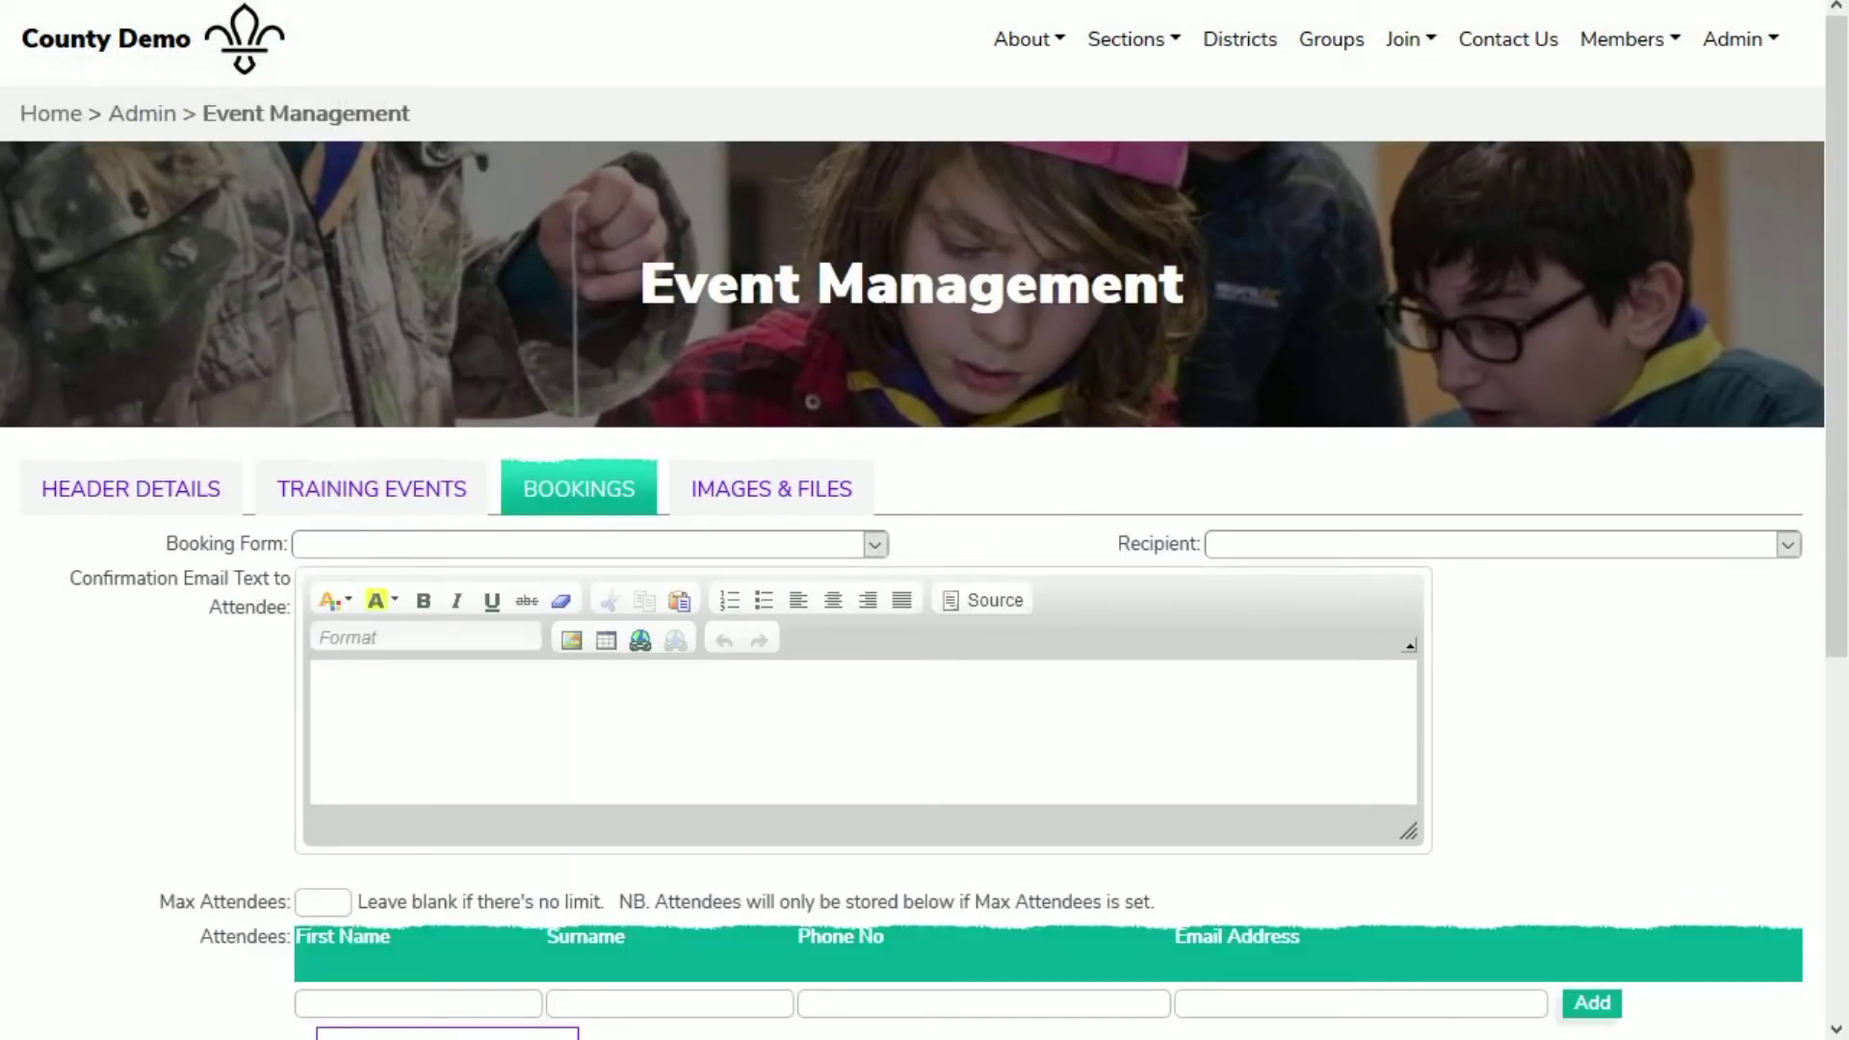
left_click(627, 541)
left_click(657, 647)
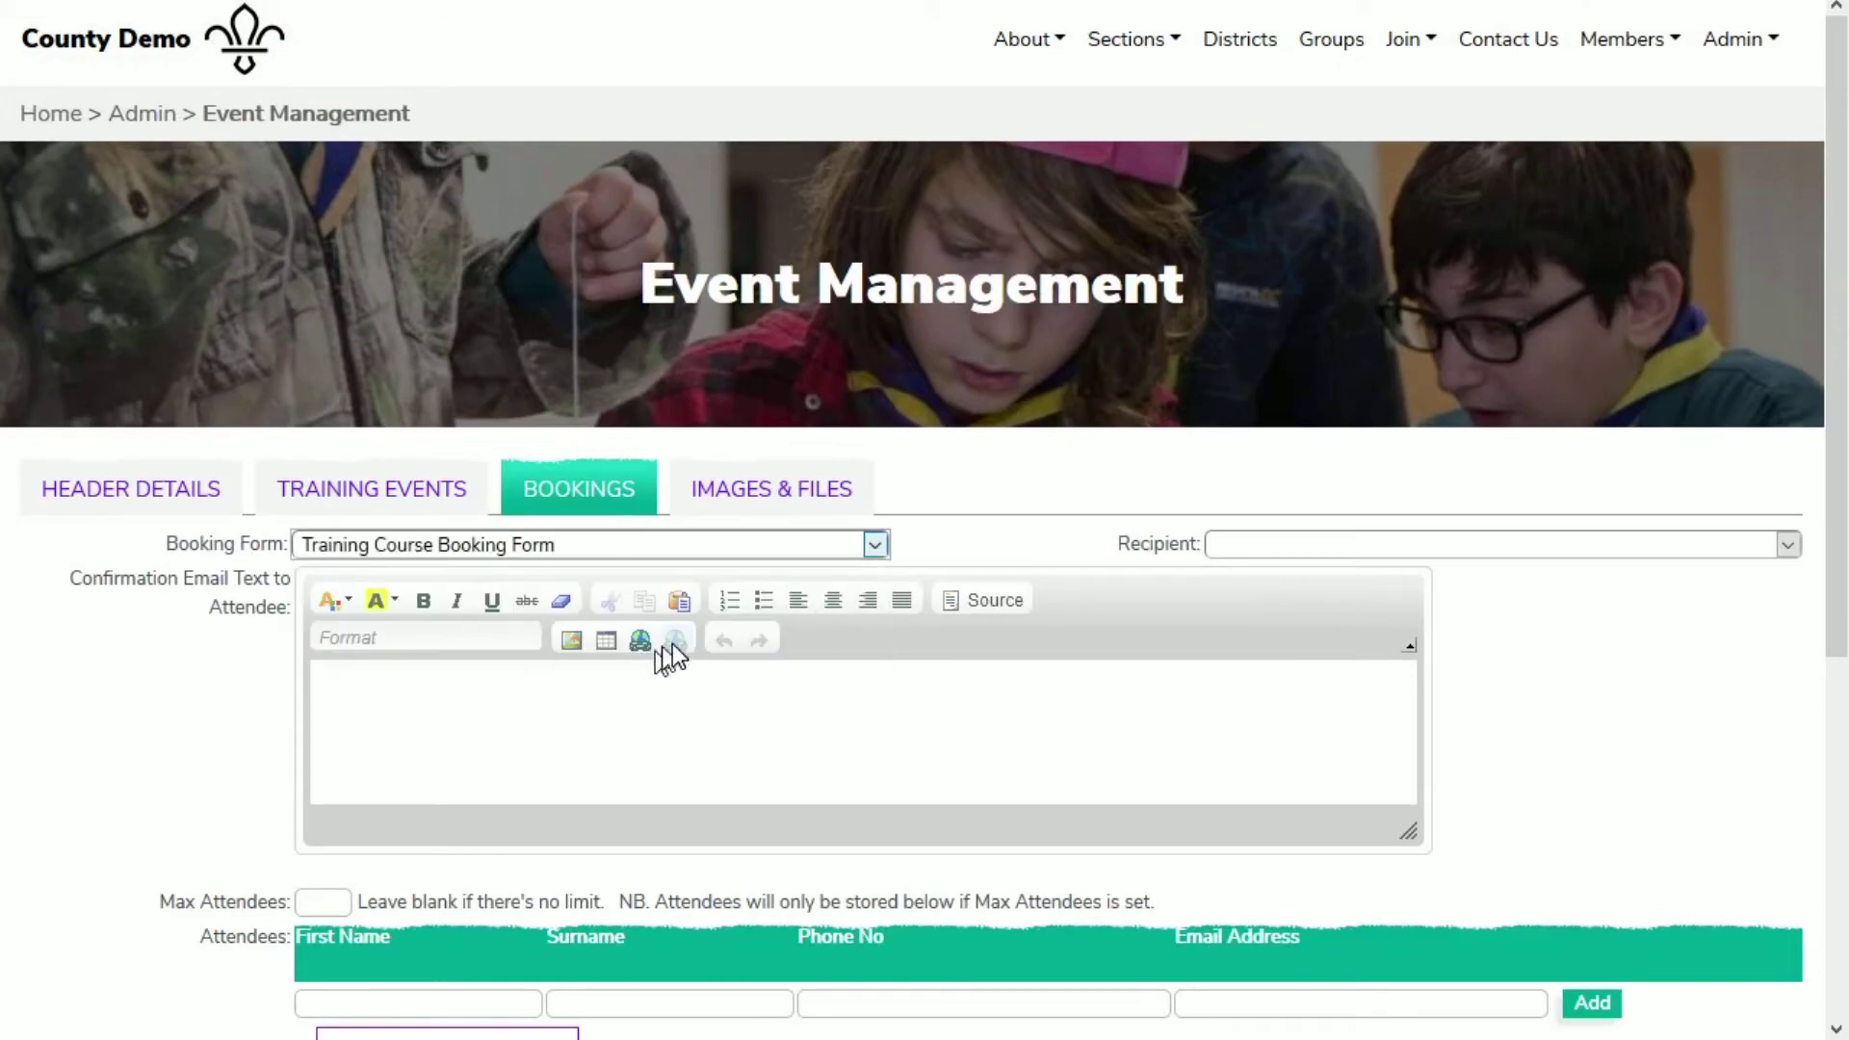
left_click(1418, 539)
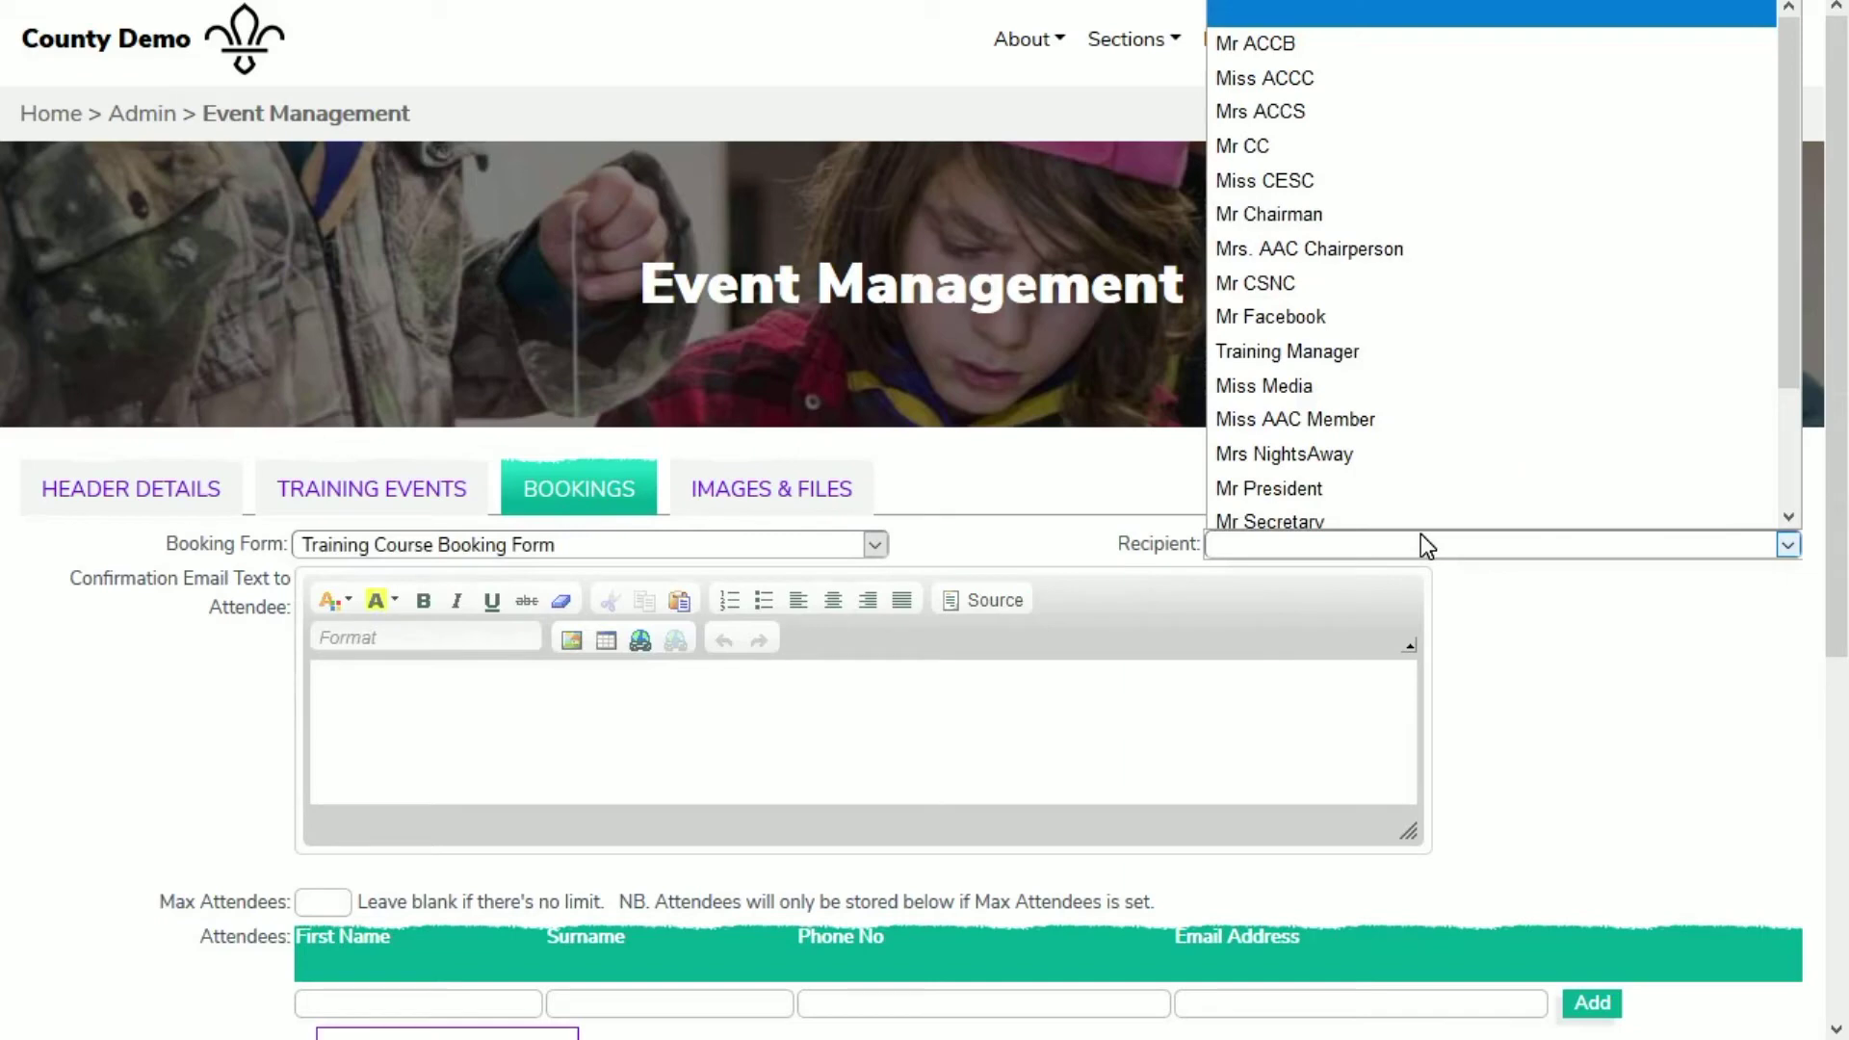
left_click(1313, 349)
Step: Set confirmation text 'Thank you for your booking. We look forward to seeing you on the day' and max attendees 20
left_click(1110, 730)
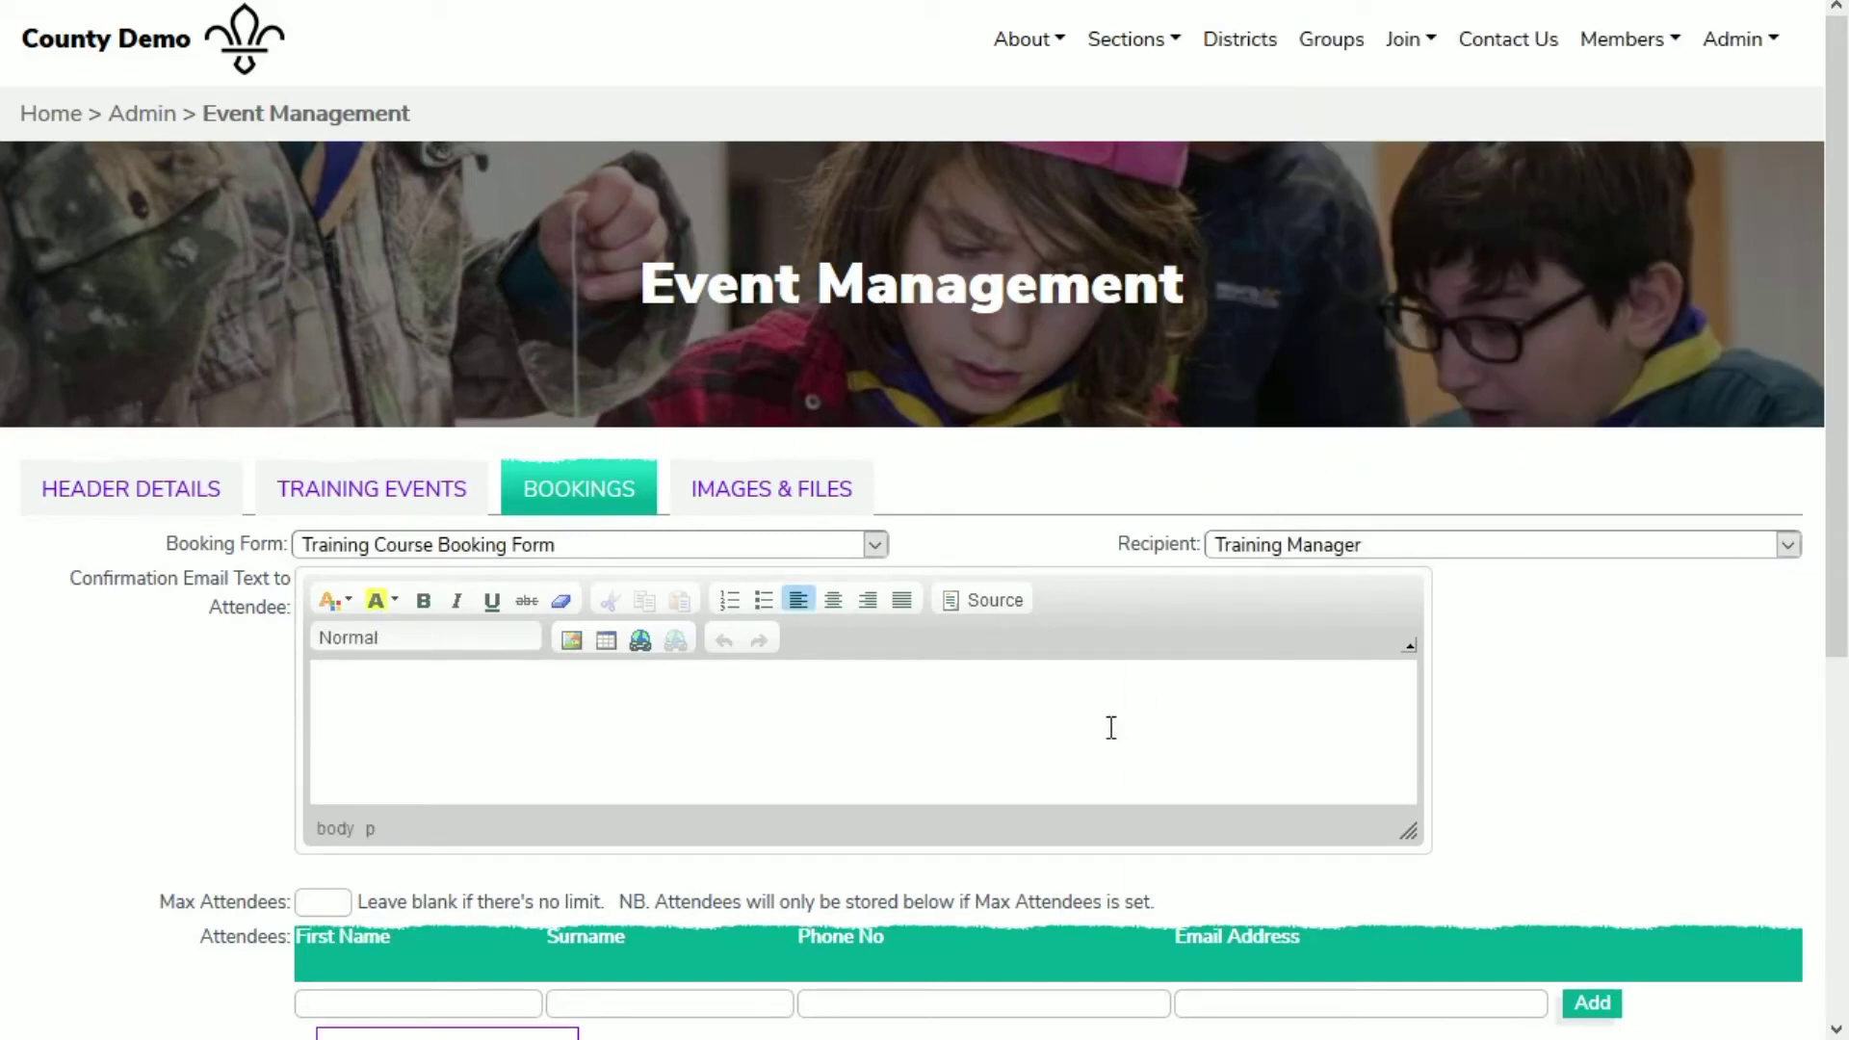
type("Thank yoyu")
key("BackSpace")
key("BackSpace")
key("BackSpace")
type("u for your book")
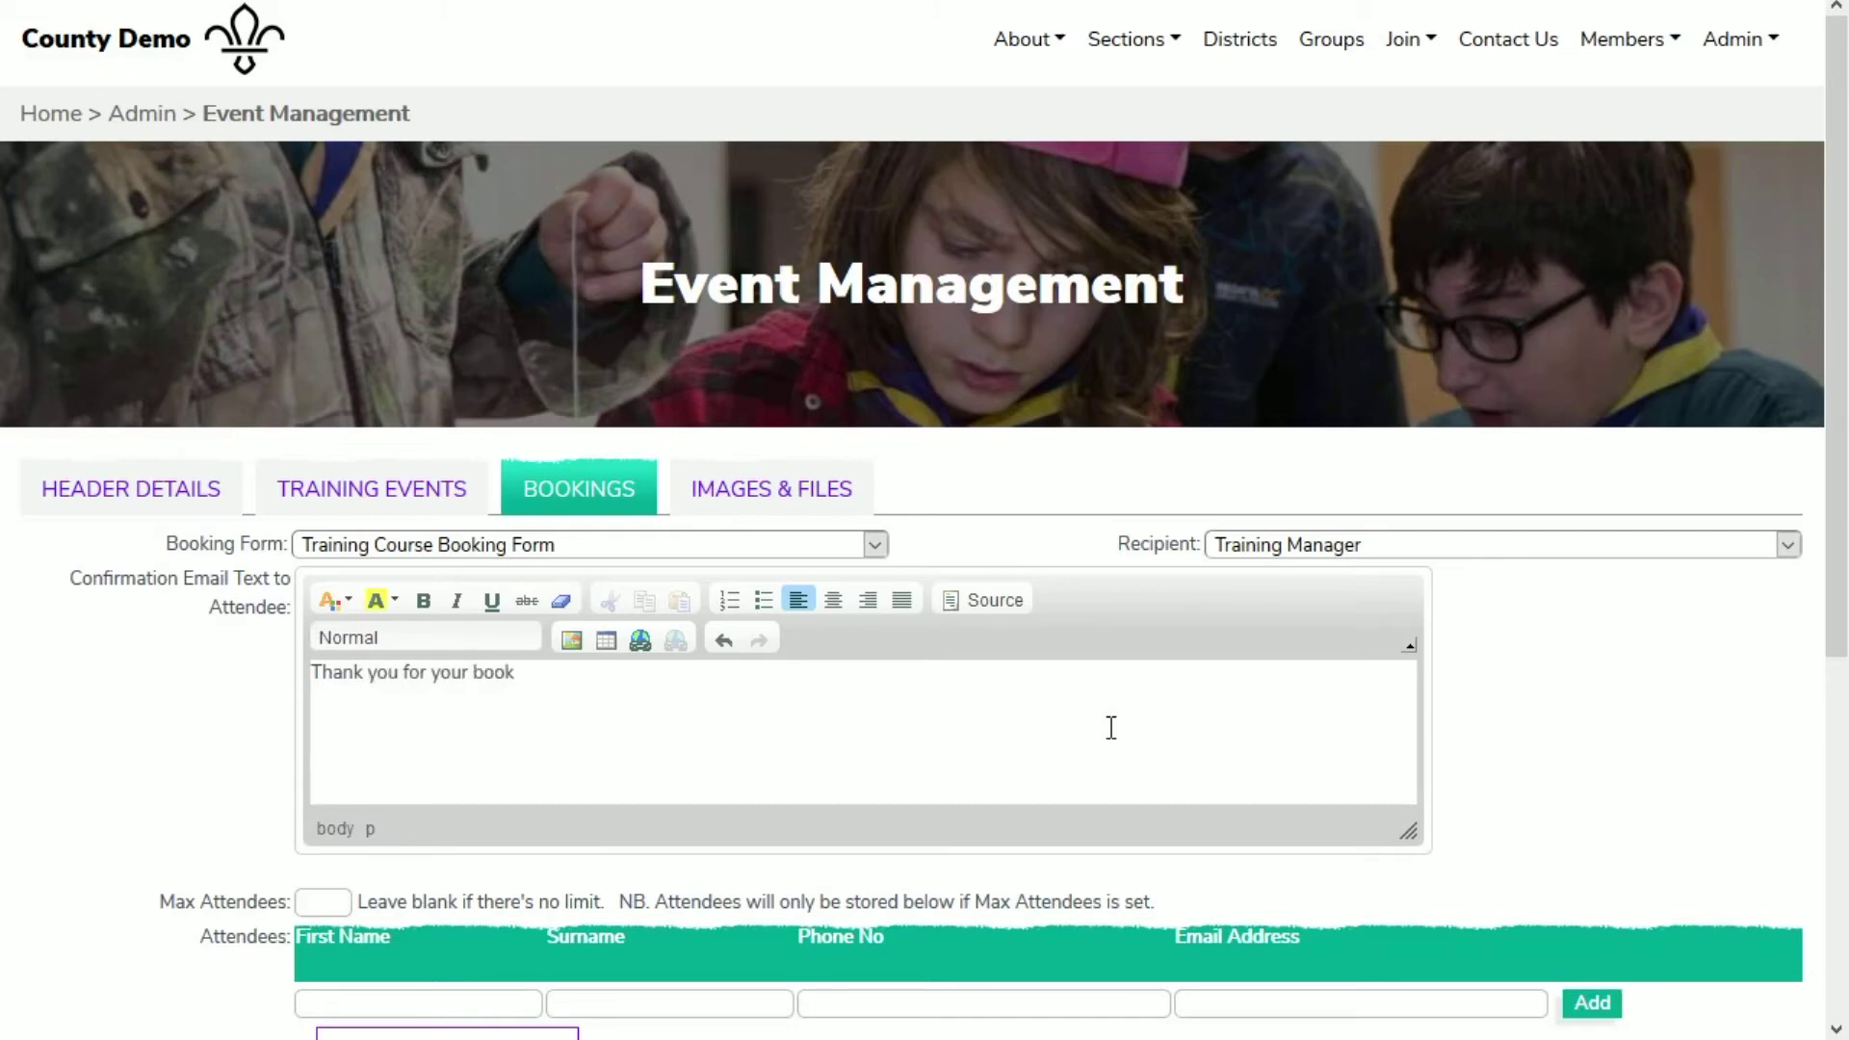
type("ing. We look forward to seeing")
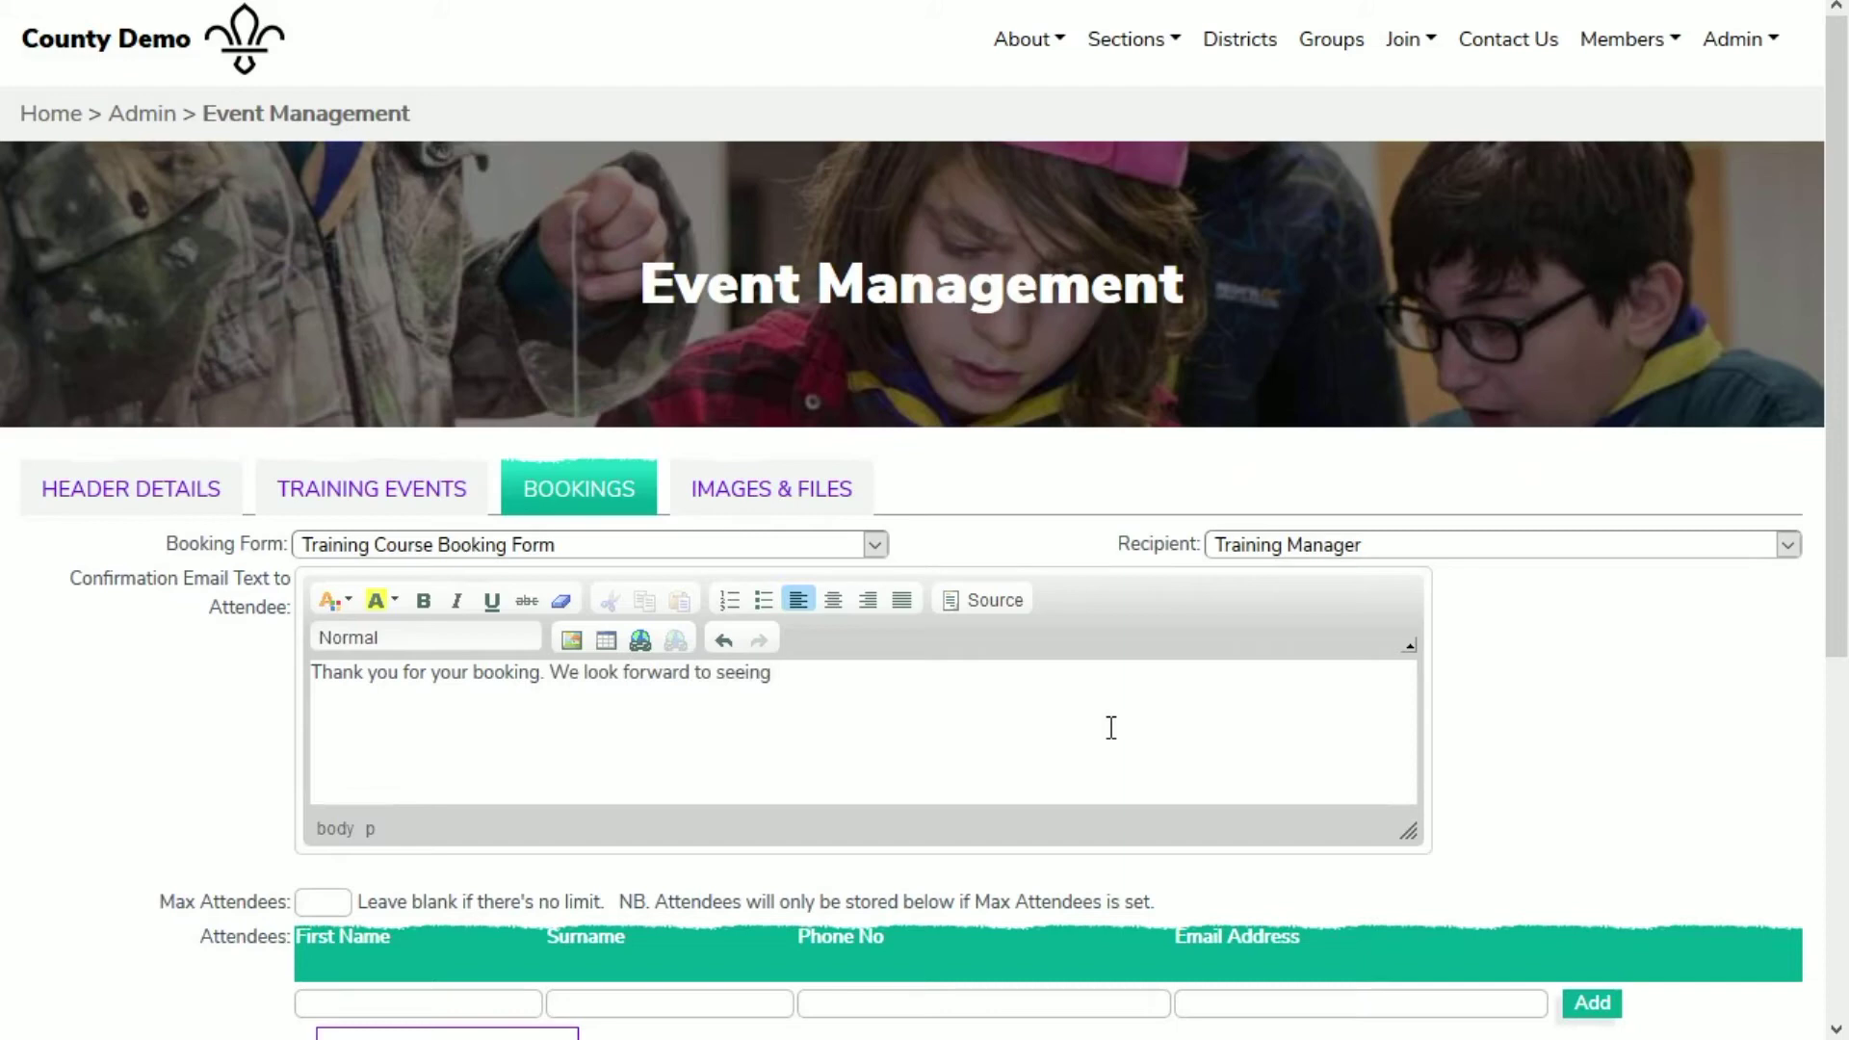
type(" you on the day.")
key("Tab")
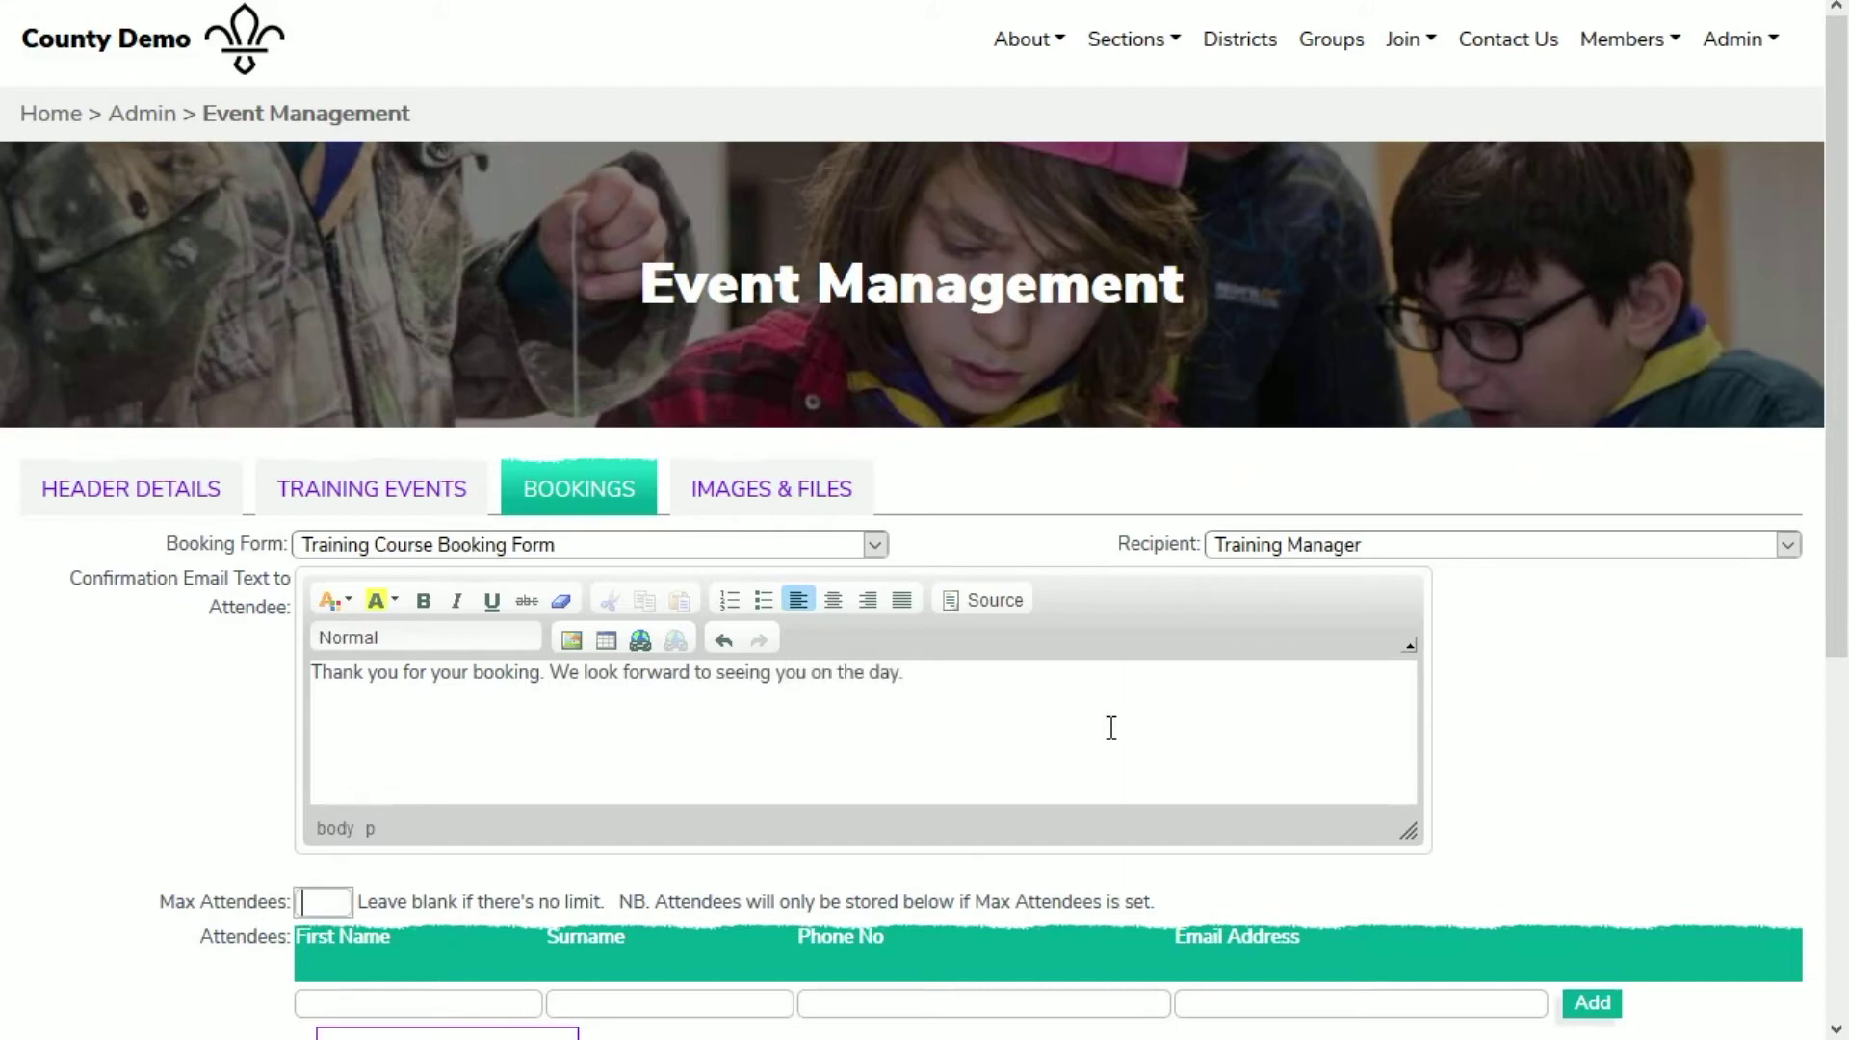
type("20")
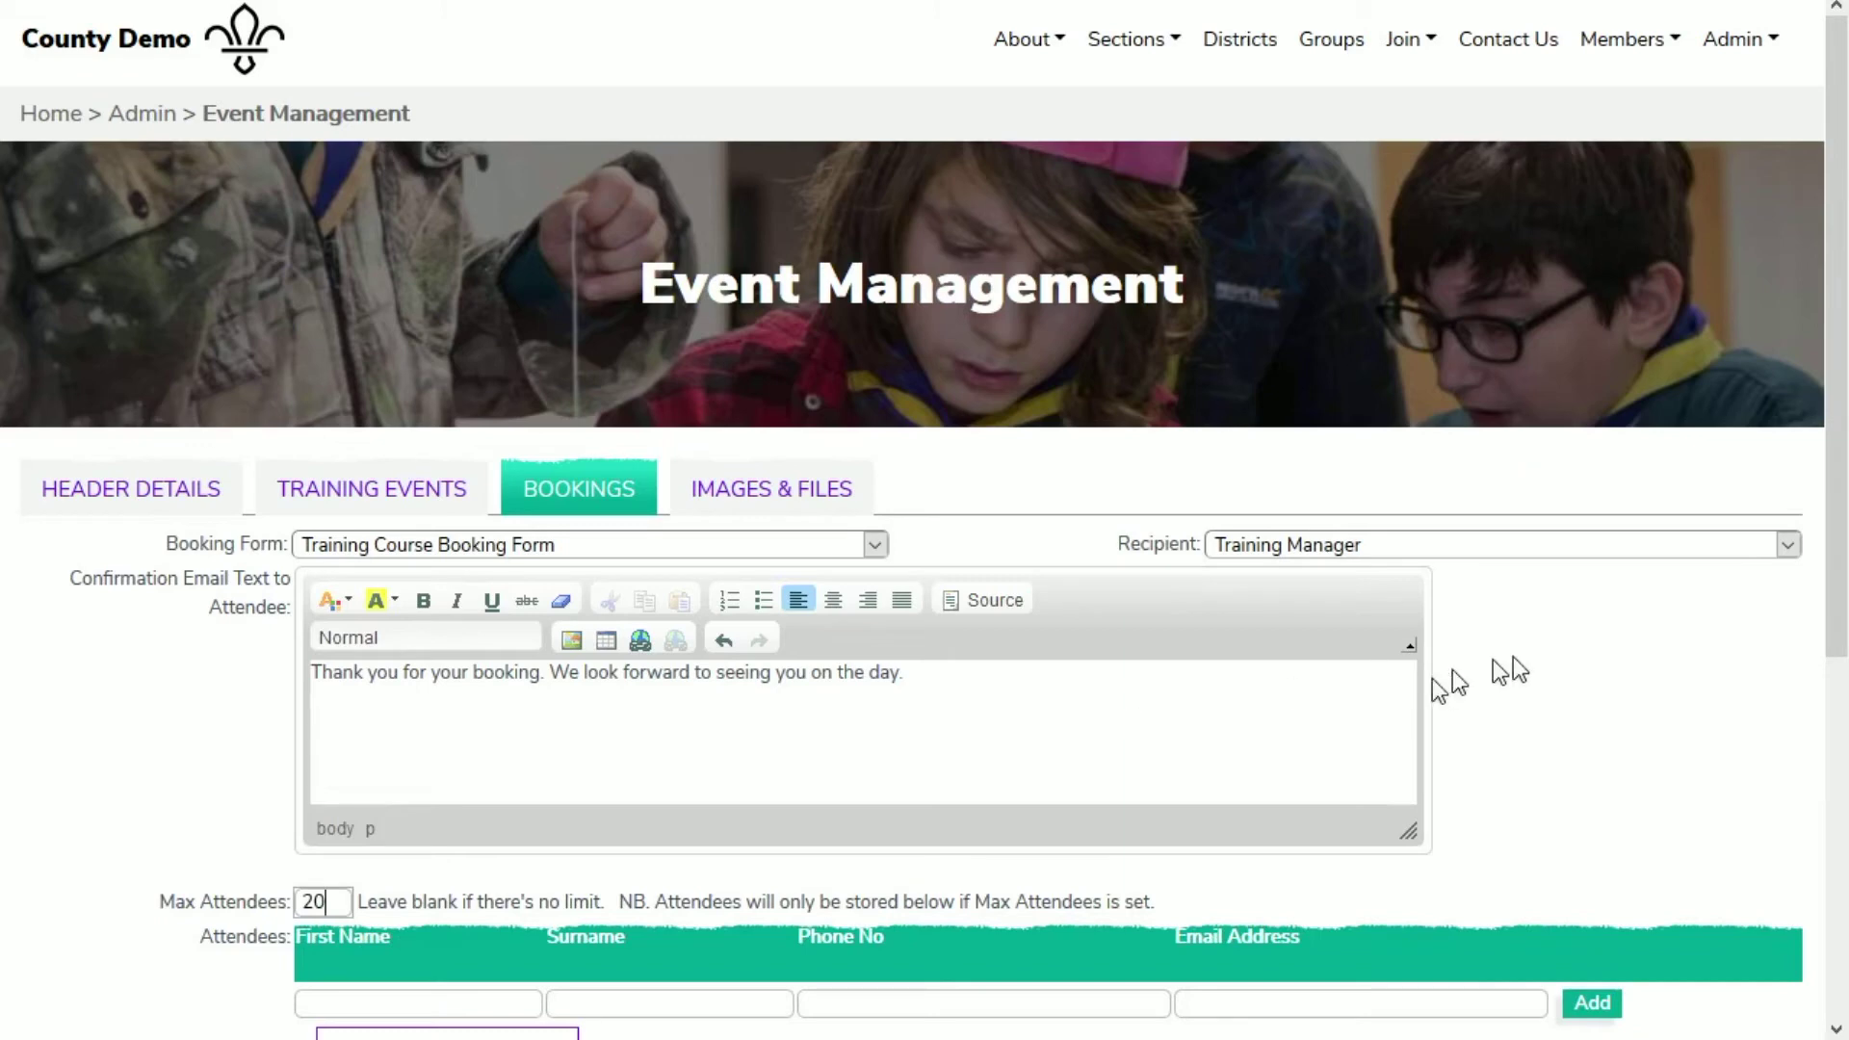
left_click_drag(1840, 585, 1840, 764)
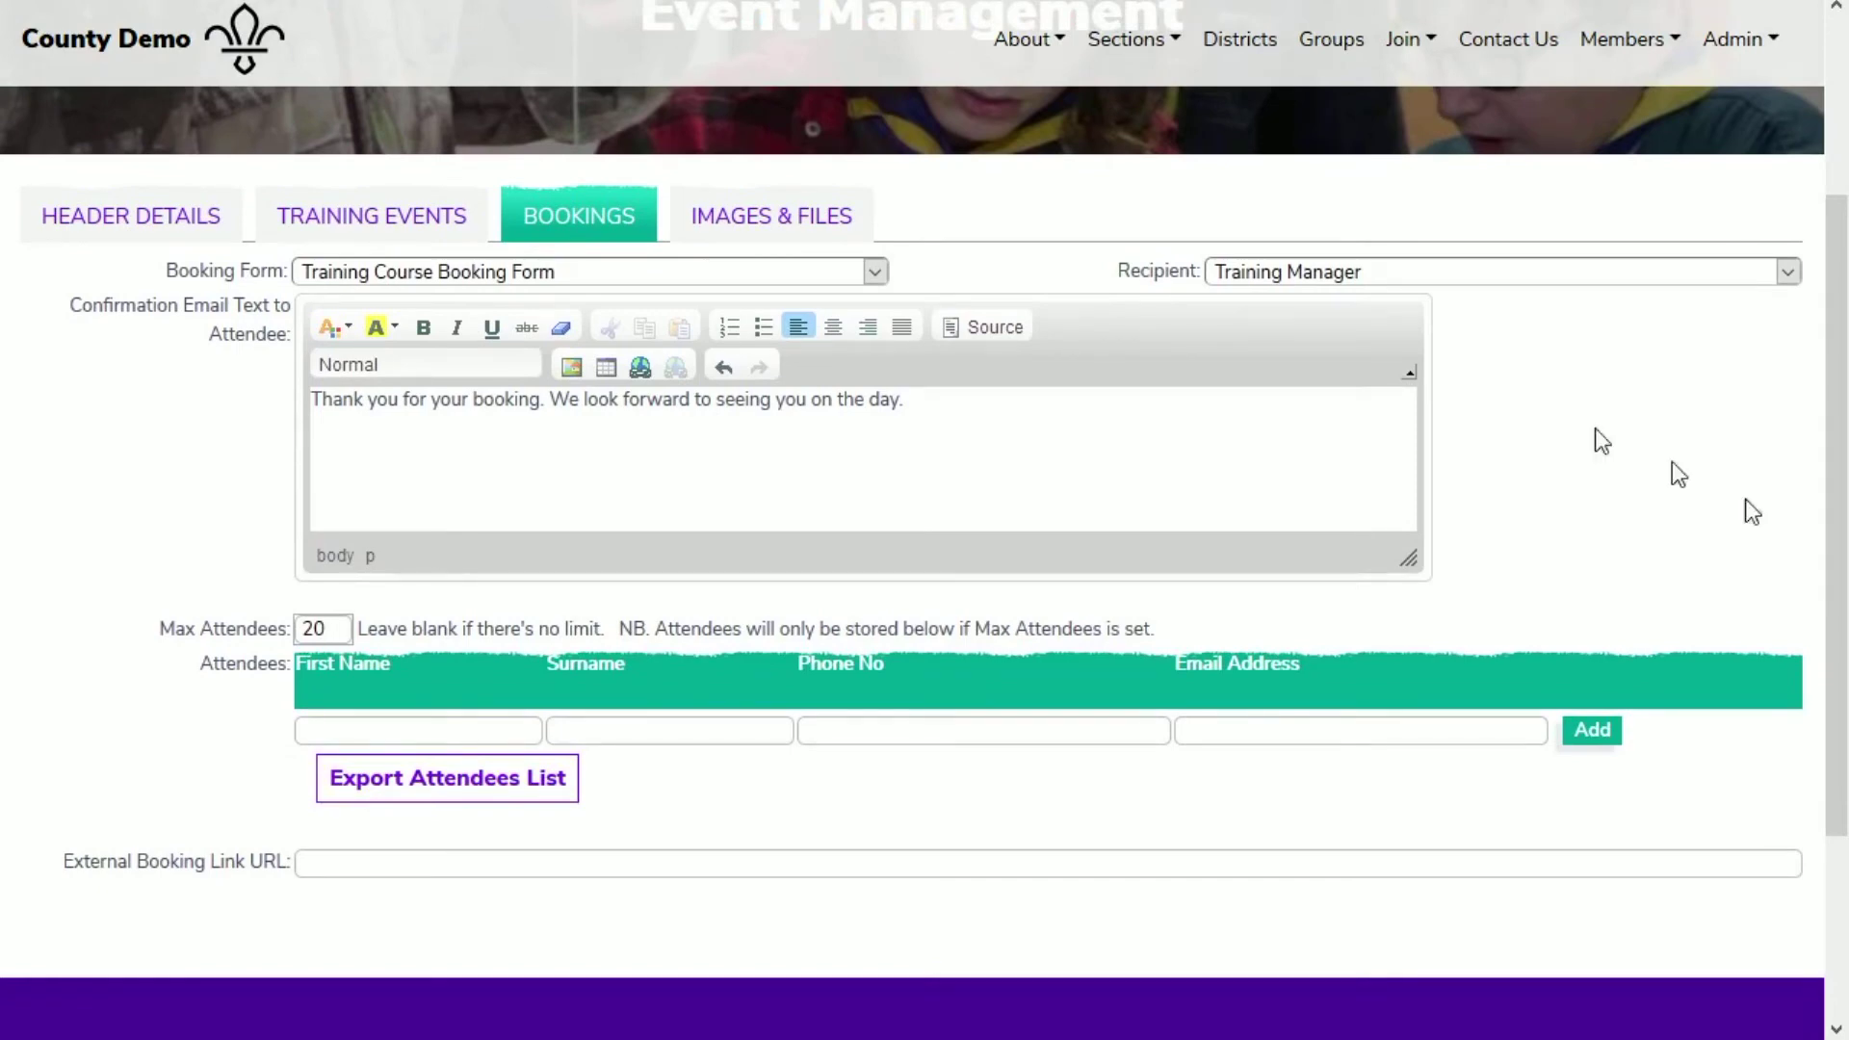
left_click(804, 217)
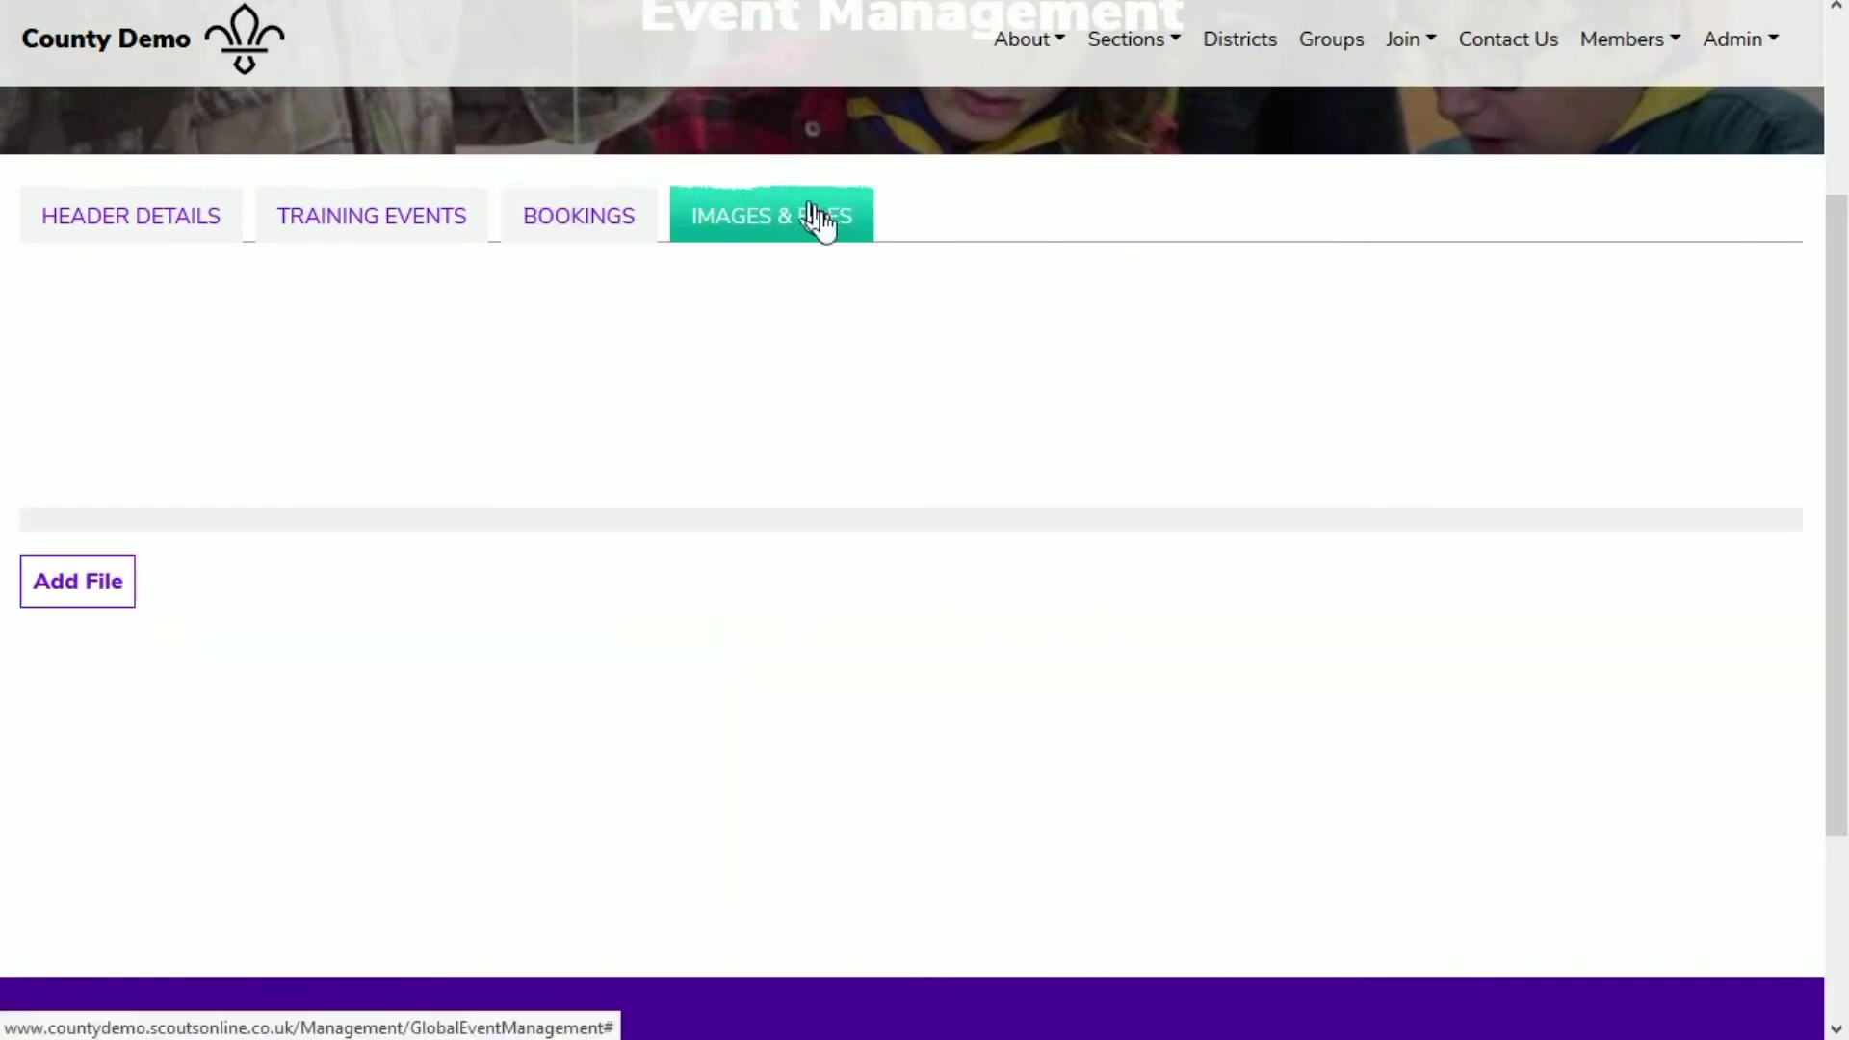
Step: Attach Wood Badge.jpg from Scouts Online Files > SA_Badges > 99 Adults to the event
left_click(77, 580)
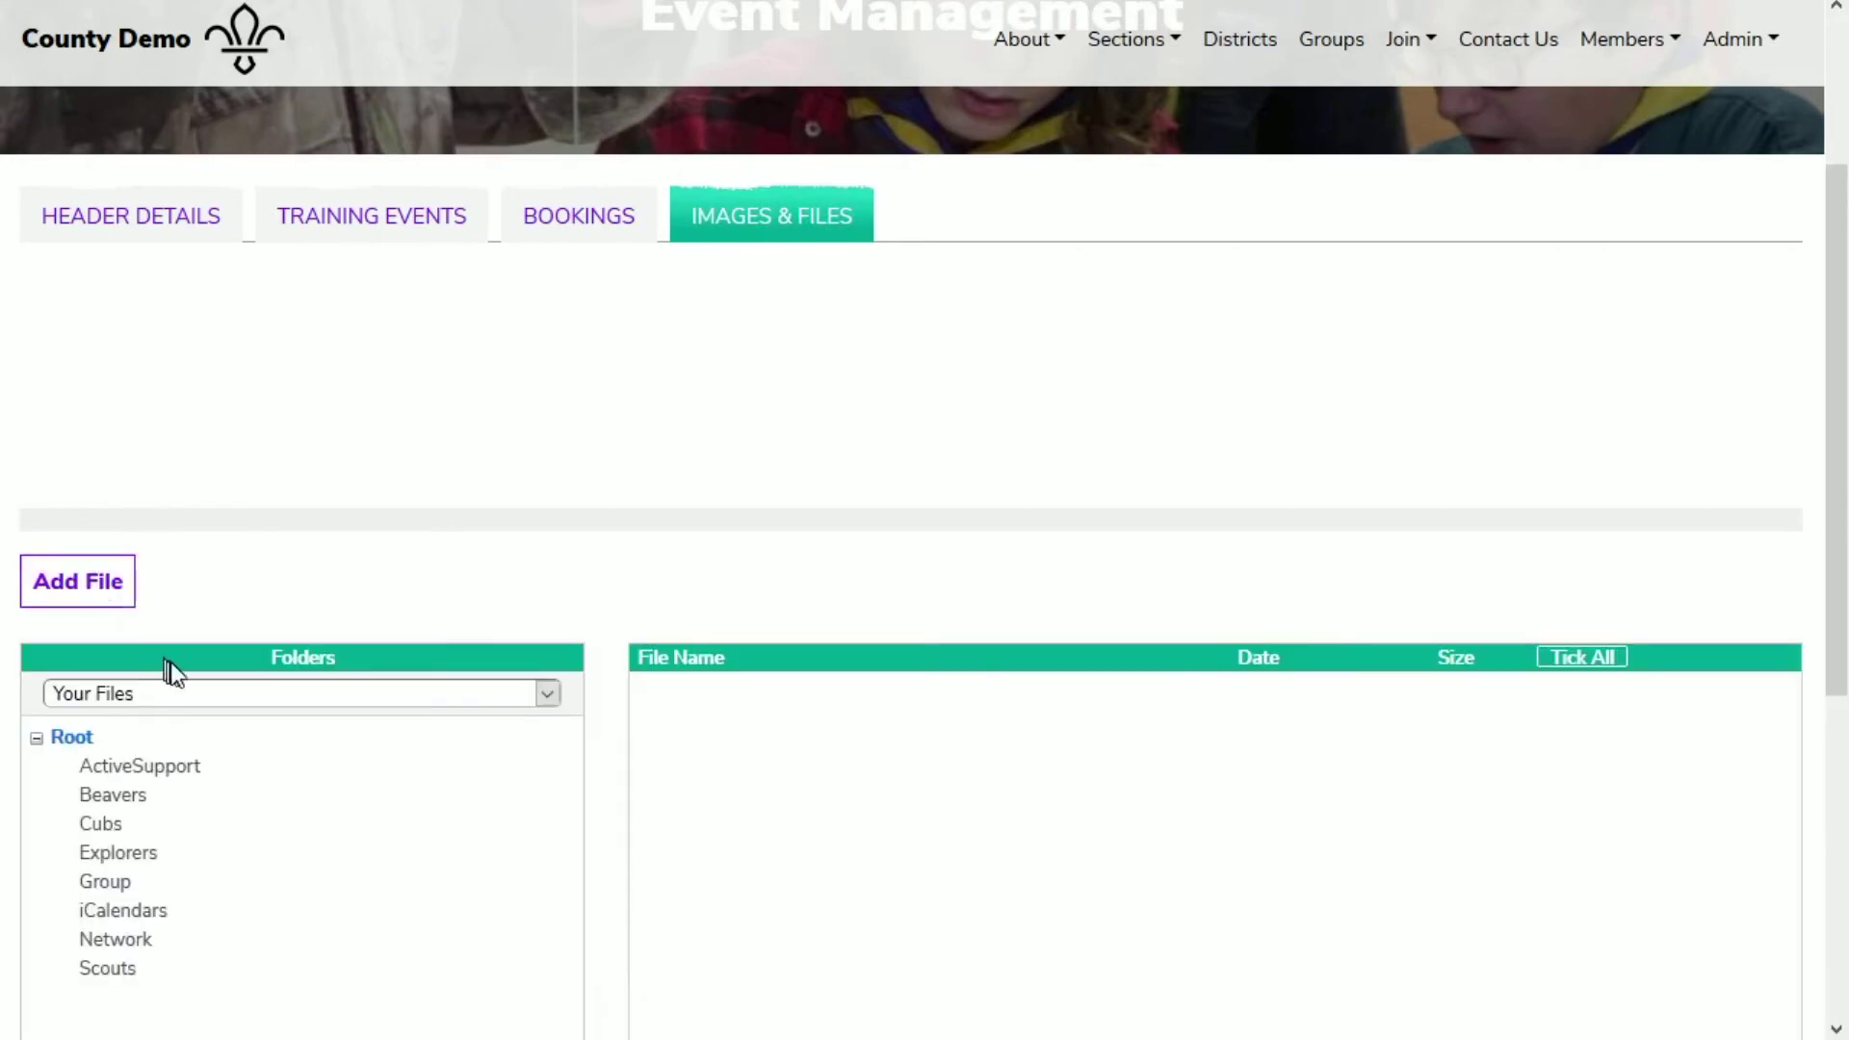
left_click(220, 692)
left_click(229, 766)
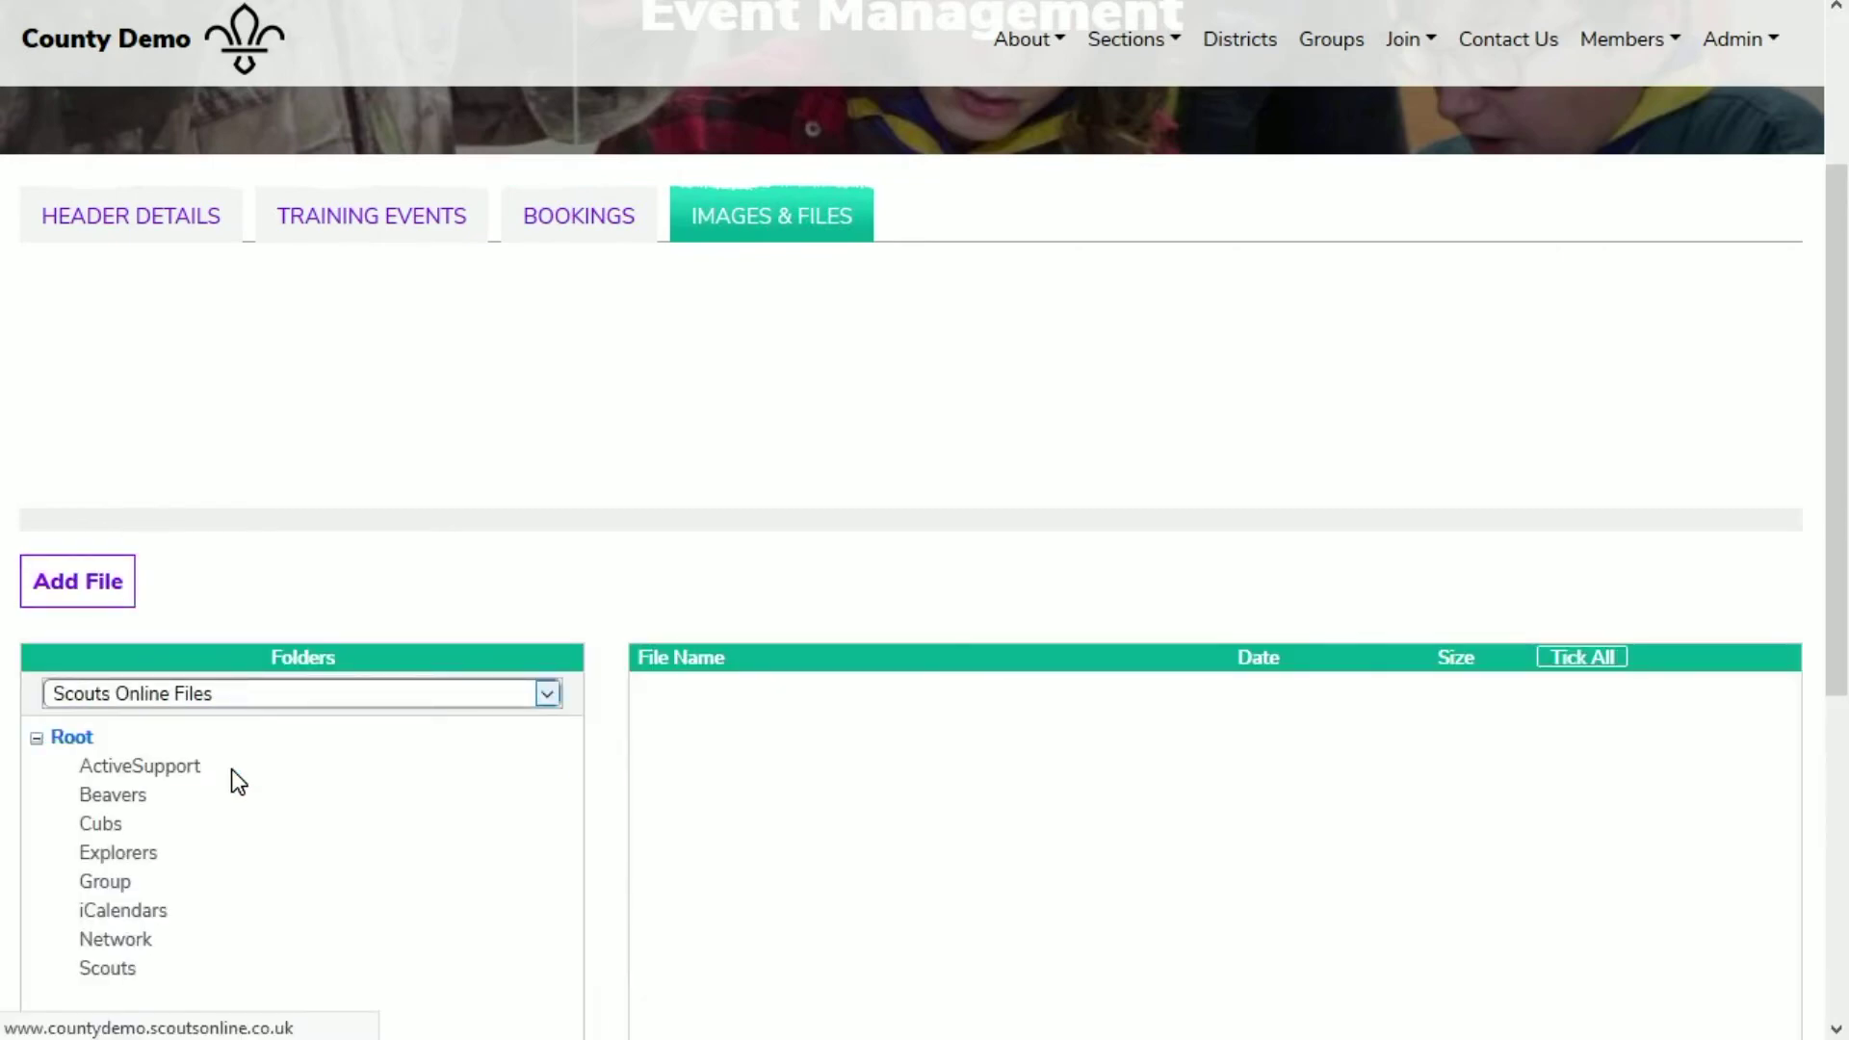
scroll(367, 743, "down", 7)
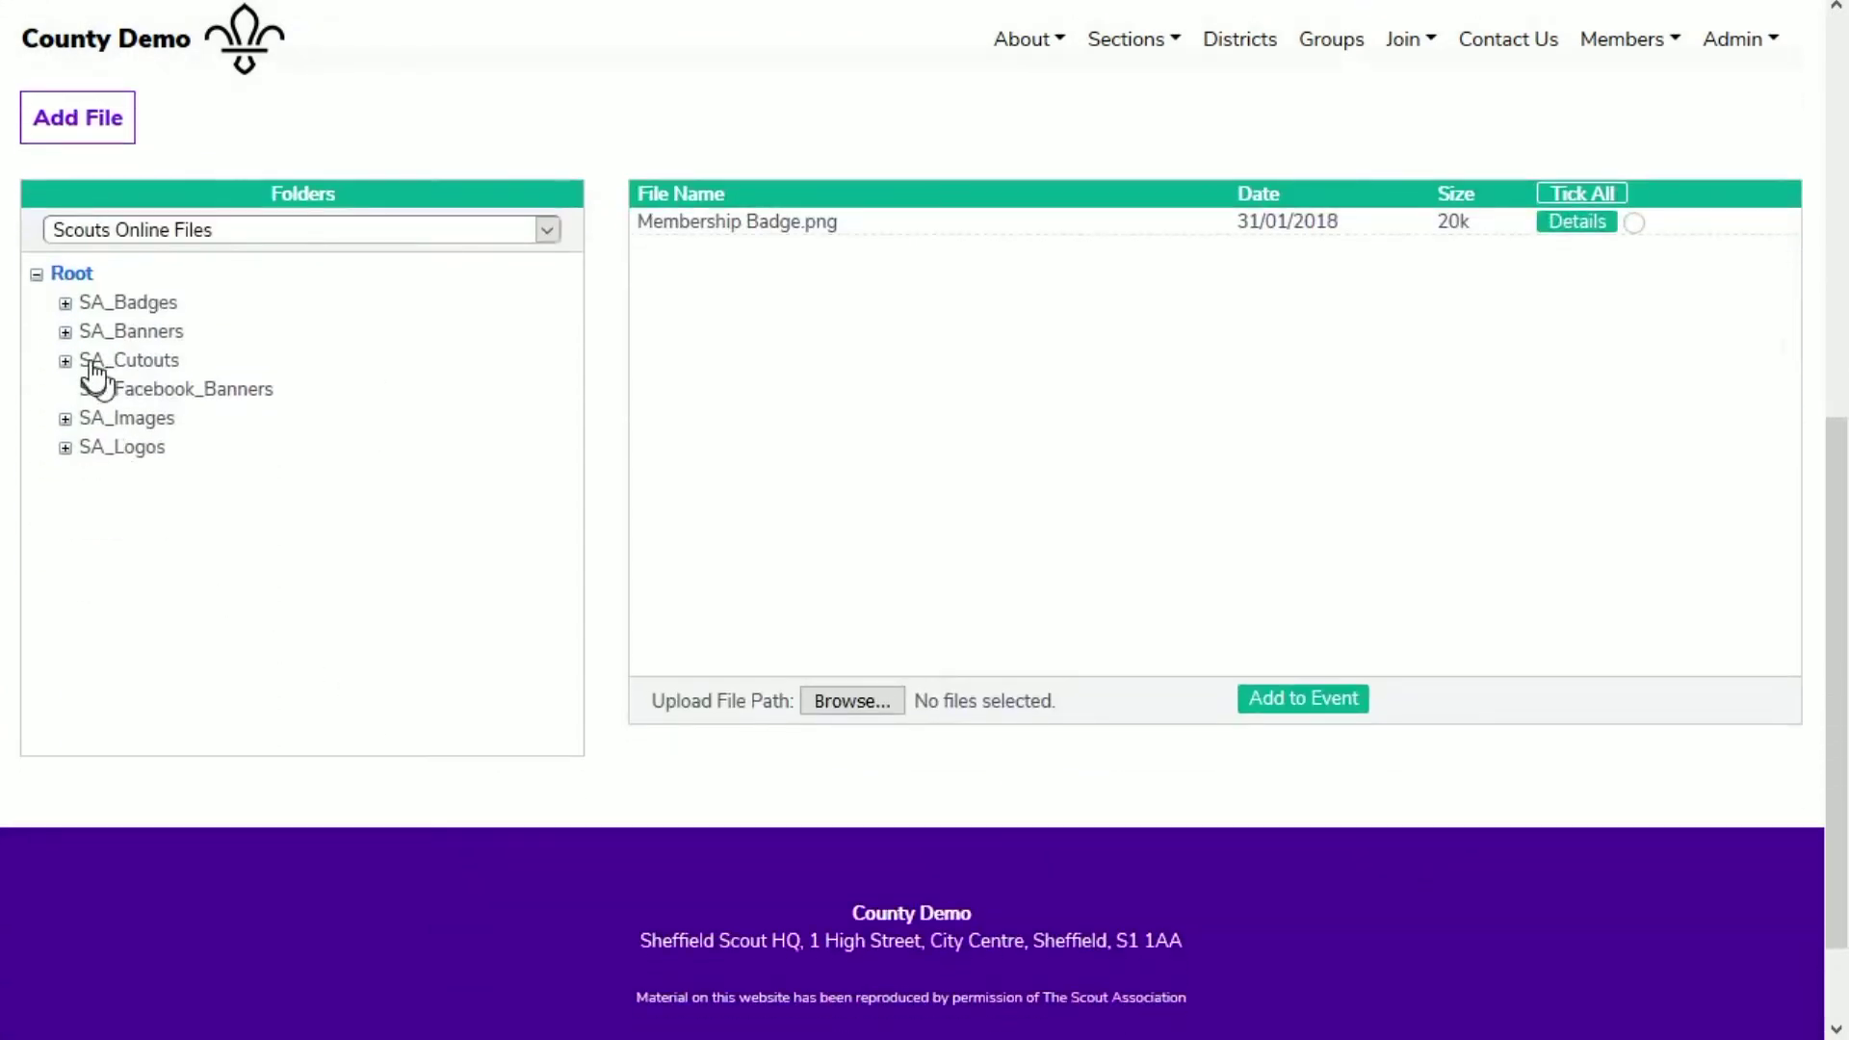
left_click(66, 304)
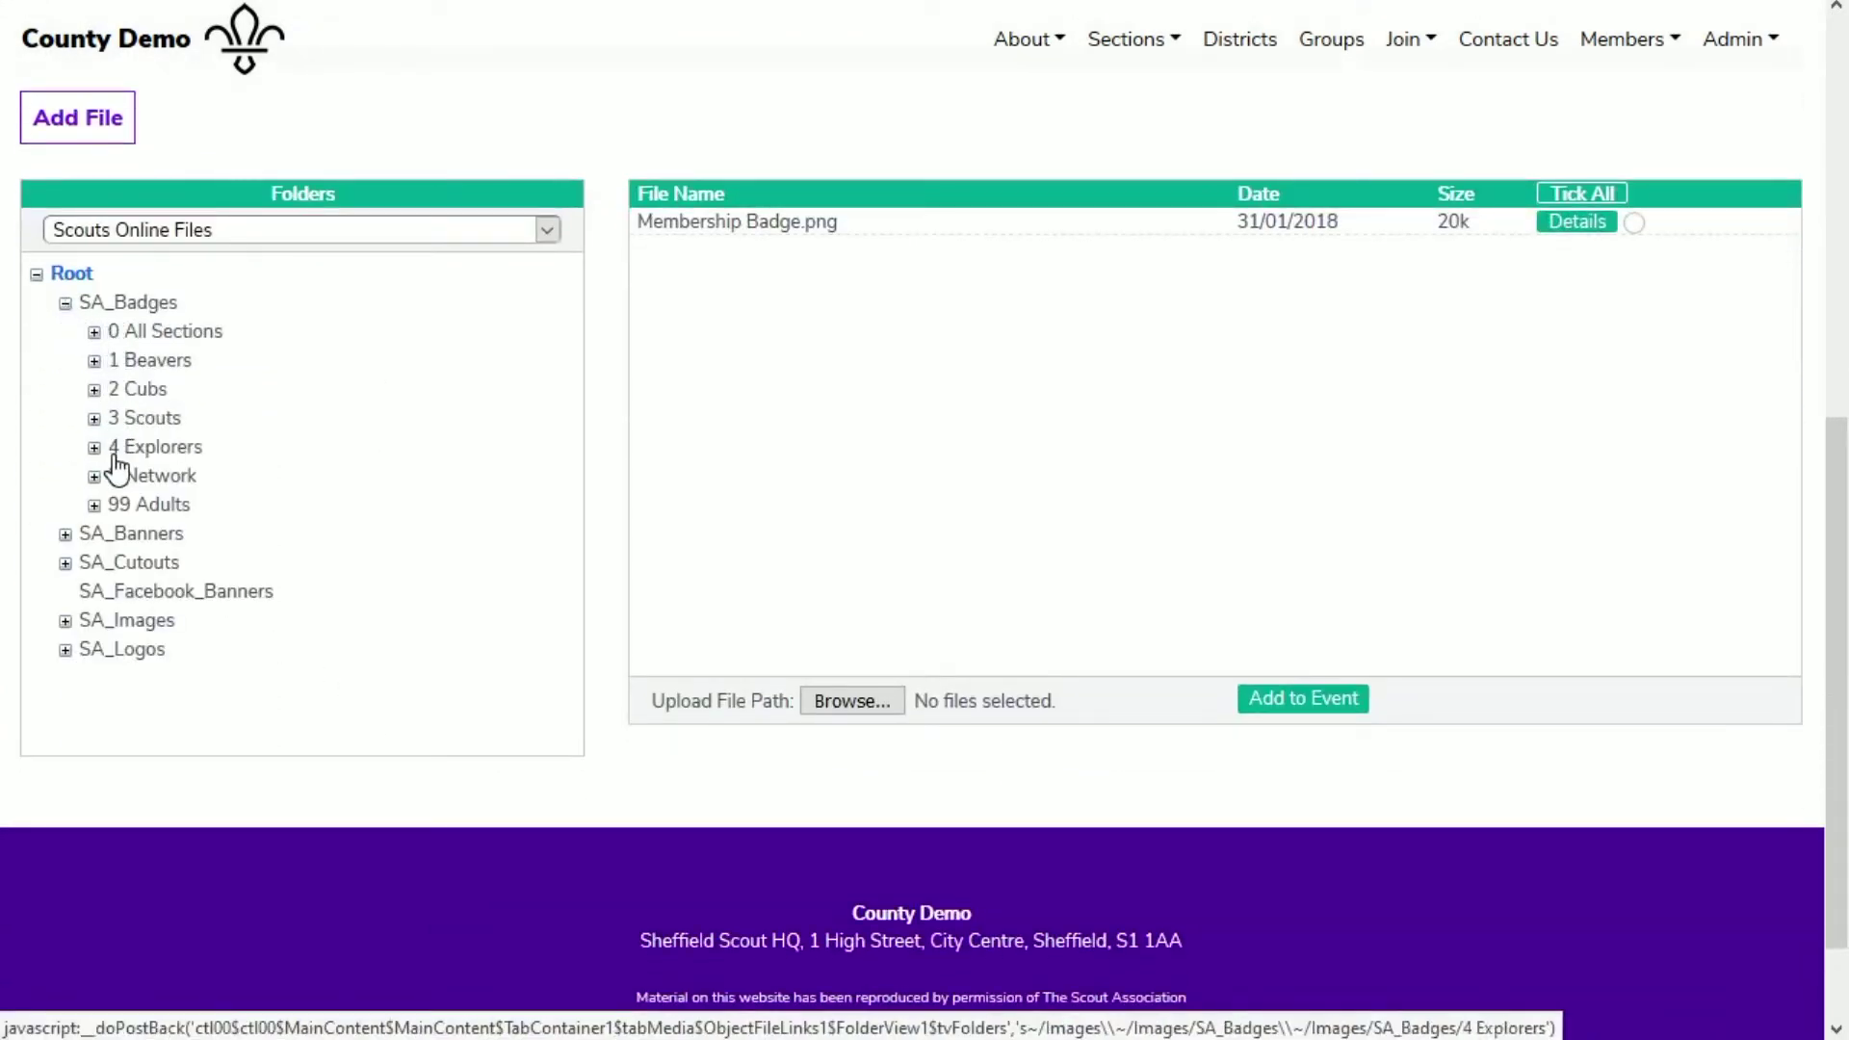
left_click(142, 508)
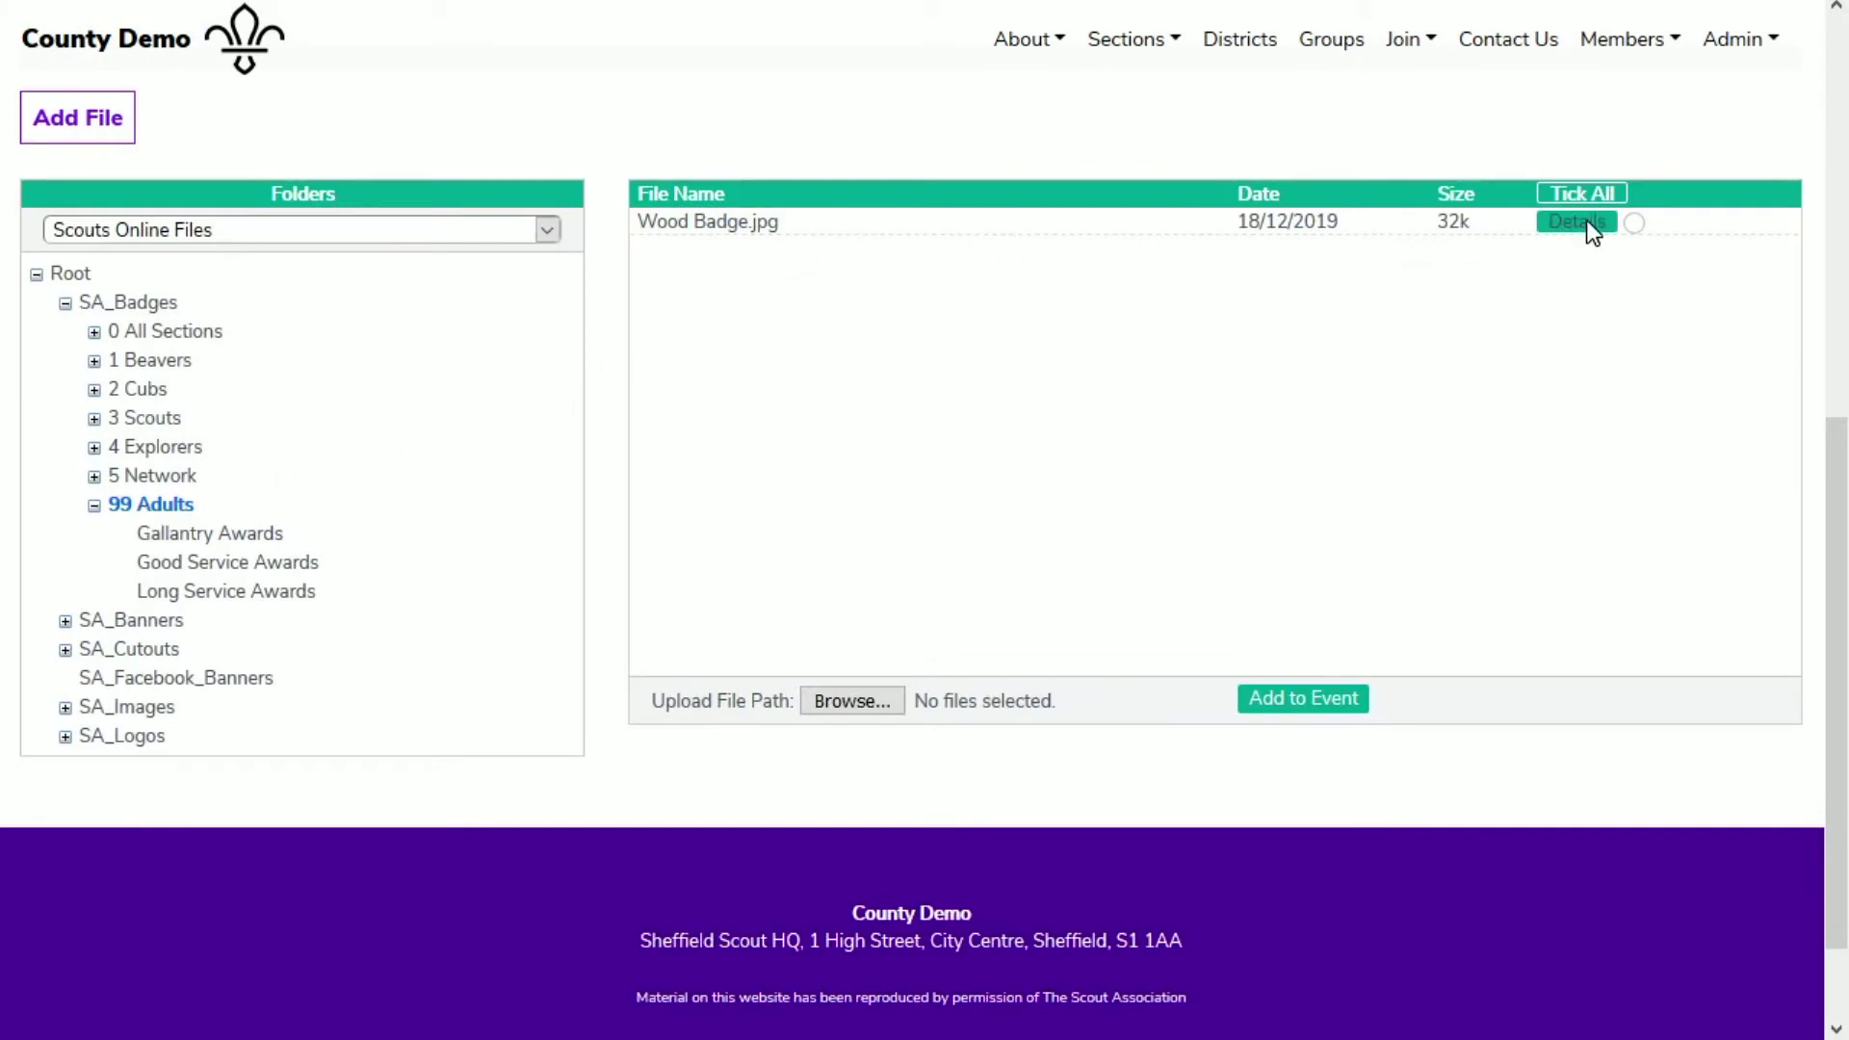
left_click(1634, 224)
left_click(1299, 708)
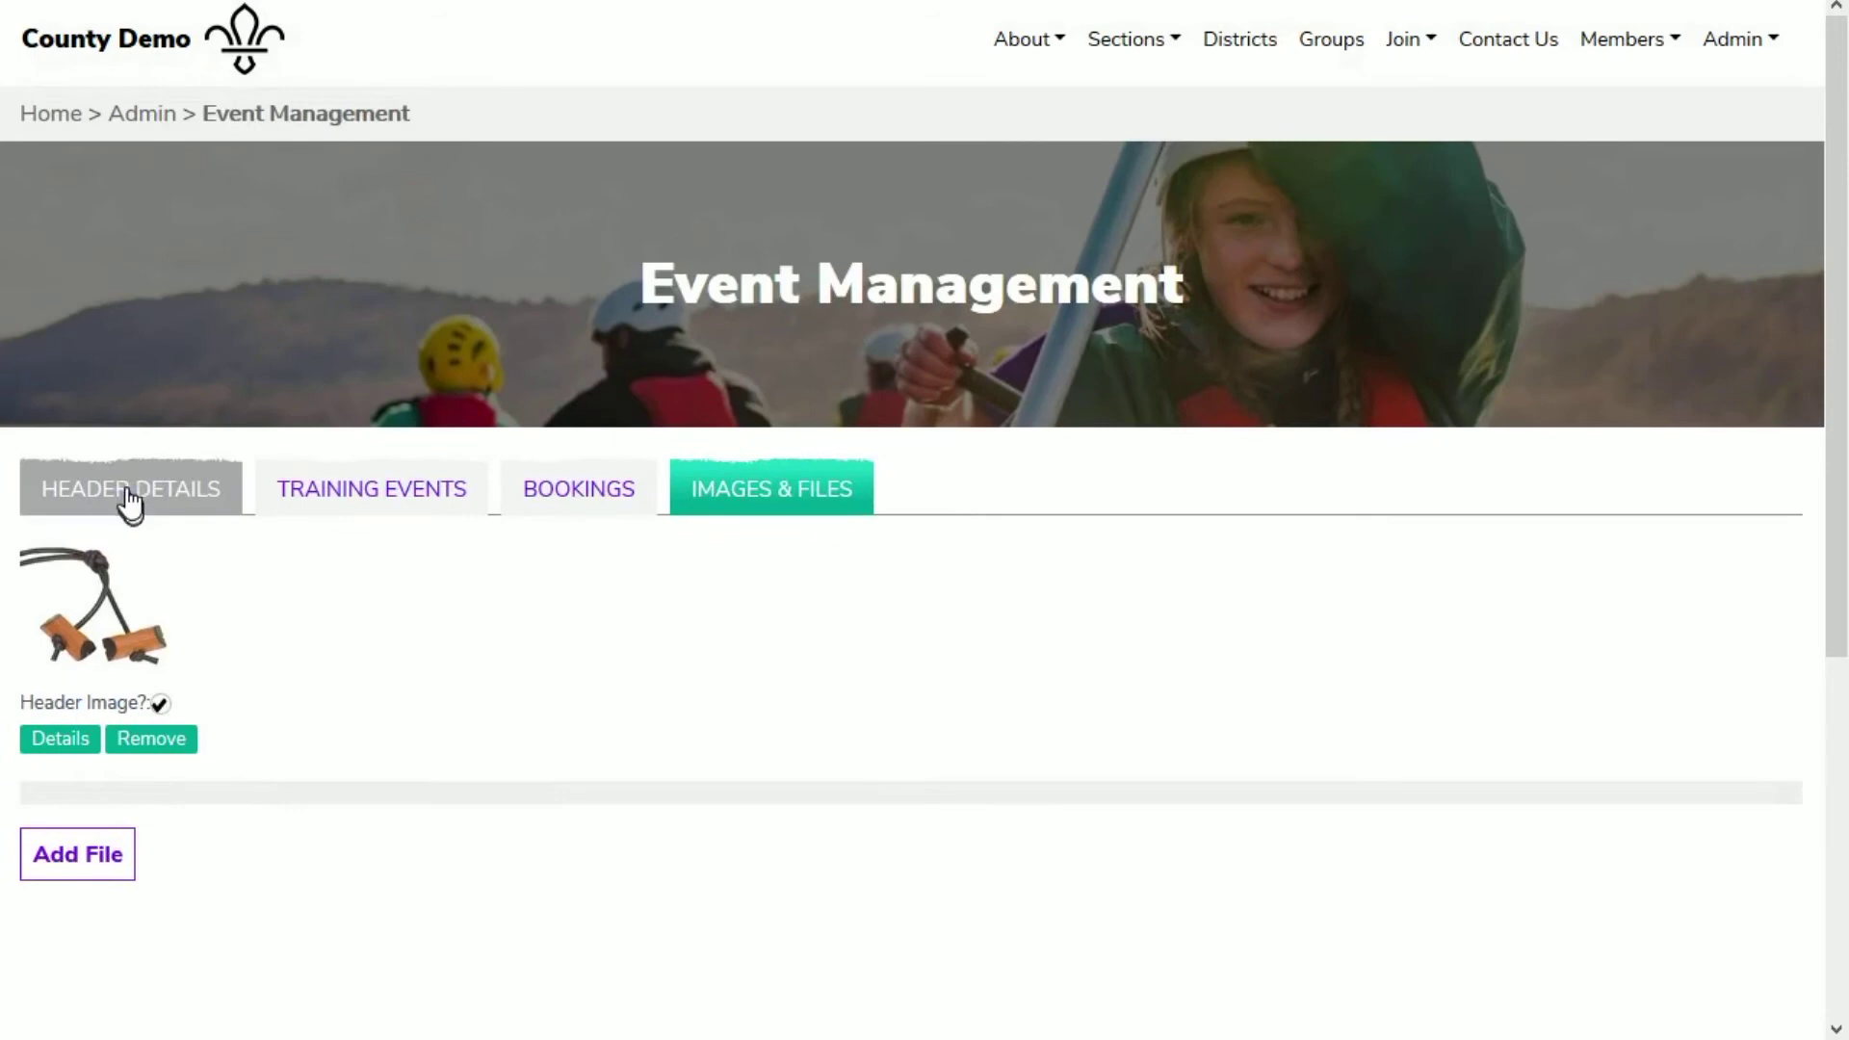
Step: Save the event from Header Details and log out of the site
left_click(130, 496)
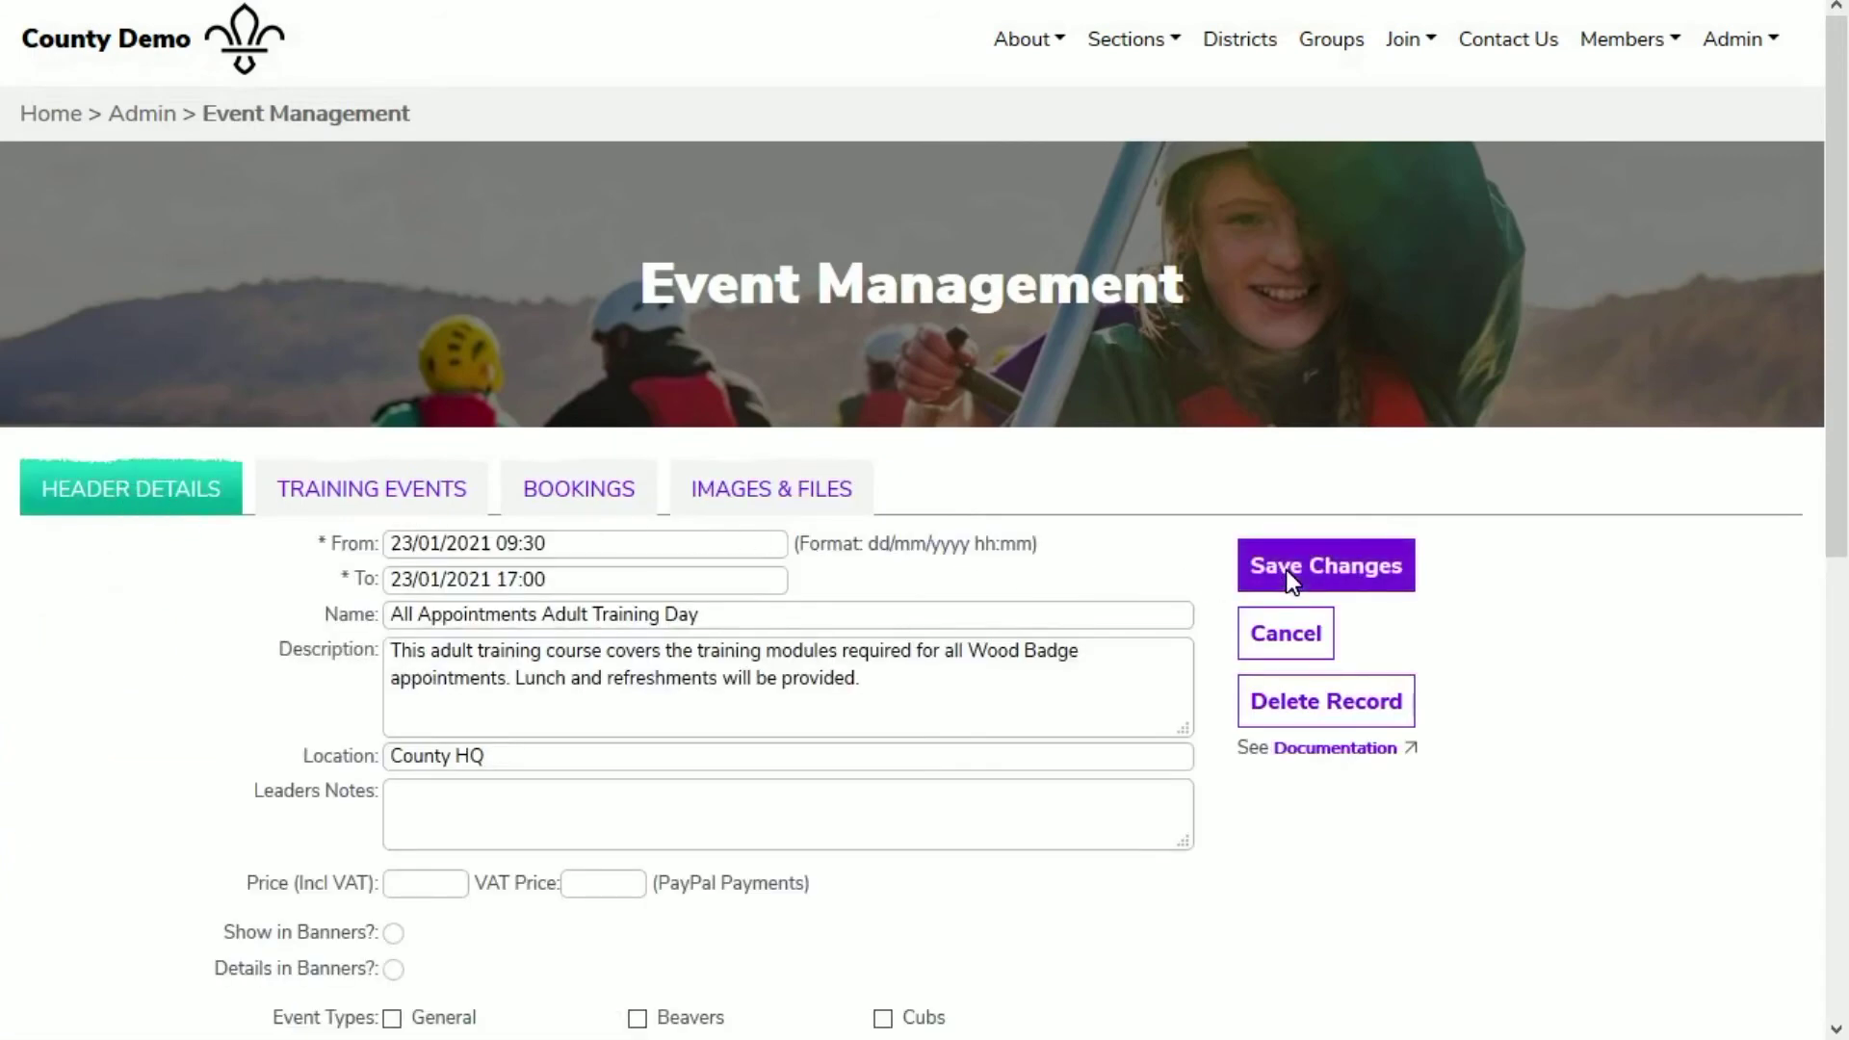
left_click(1287, 570)
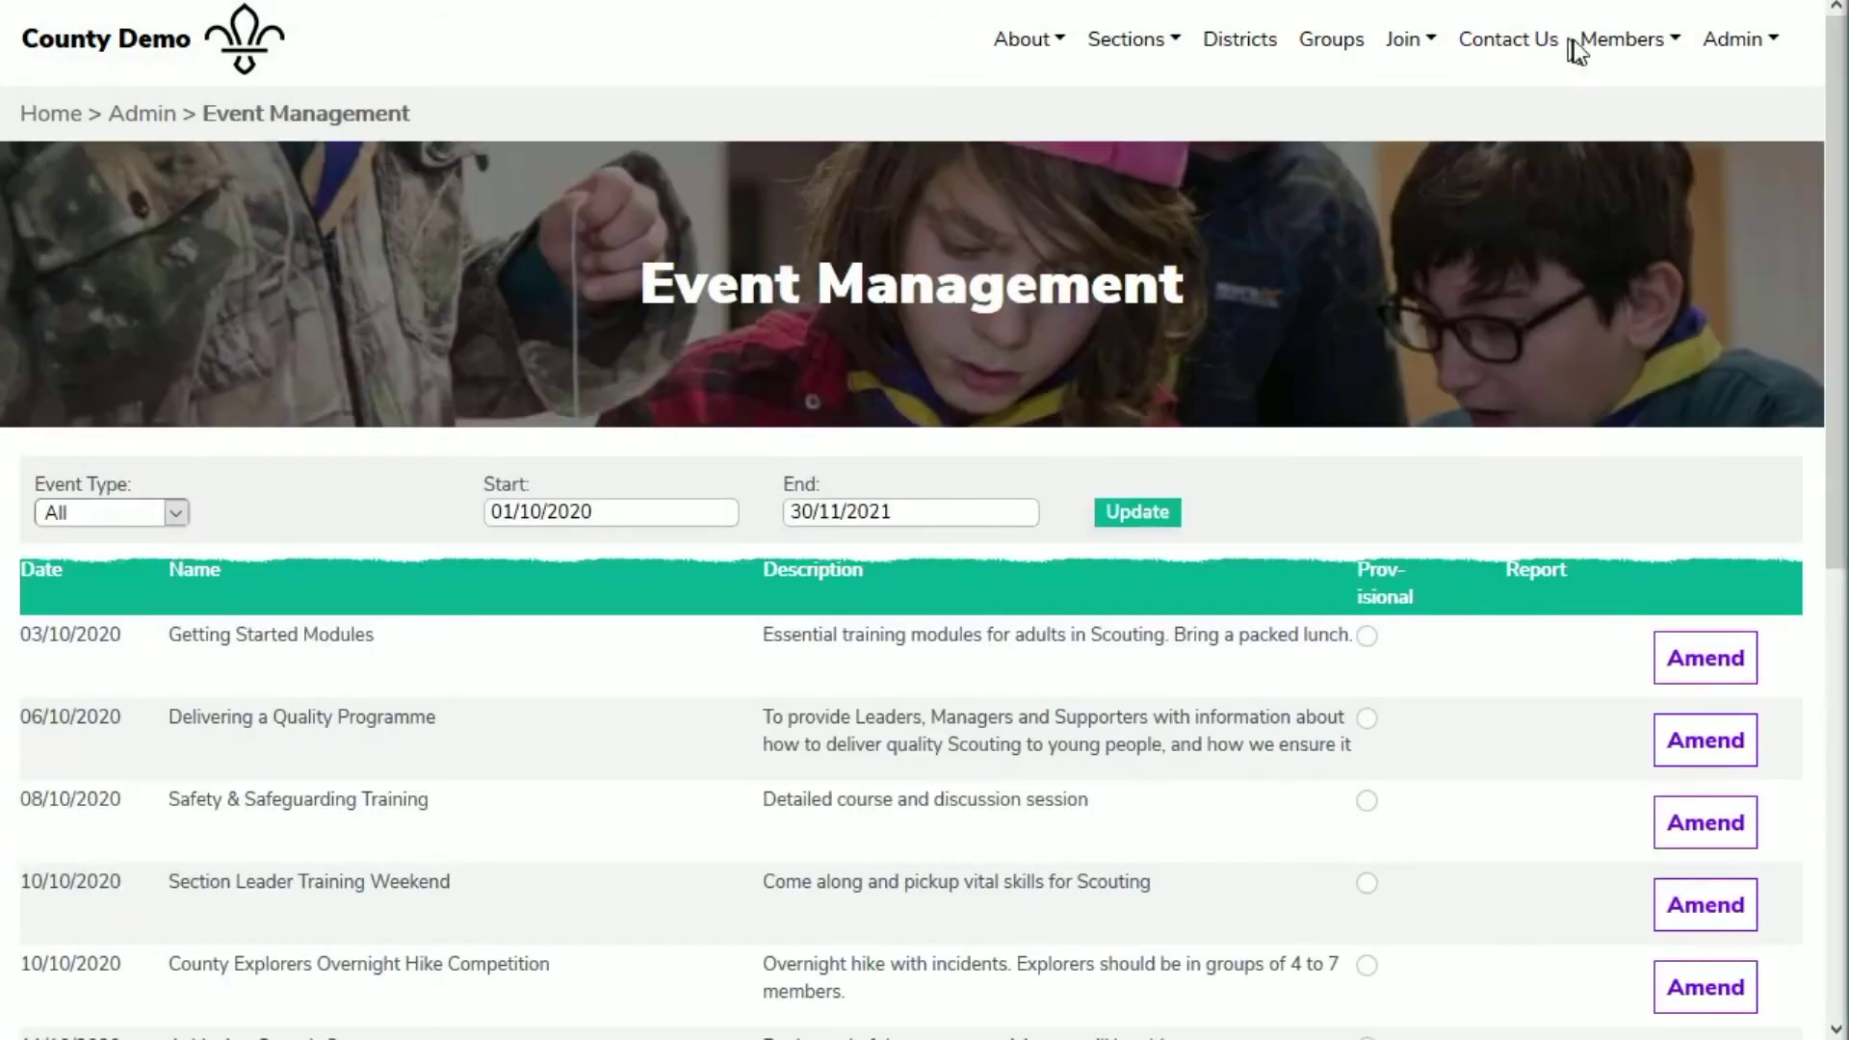
left_click(1598, 44)
left_click(1663, 740)
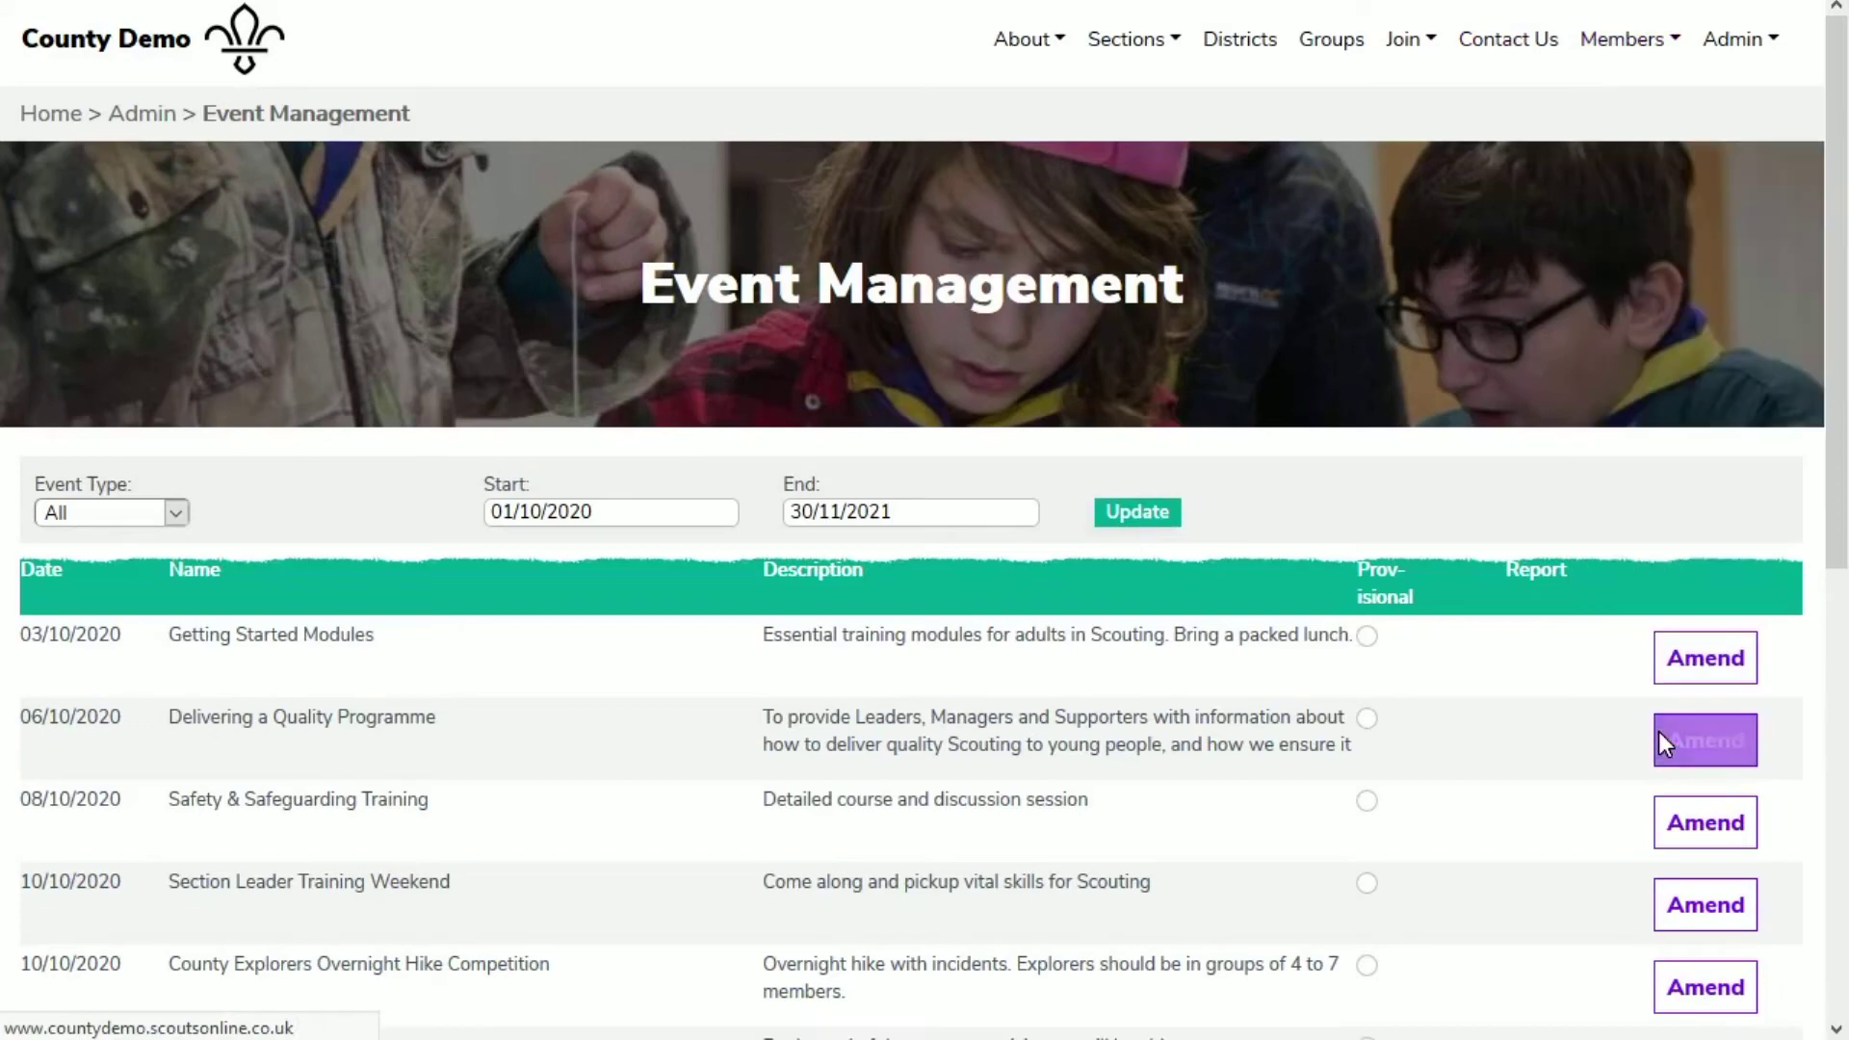
Step: Open the public Adult Training Diary and view the All Appointments Adult Training Day details
left_click(1713, 44)
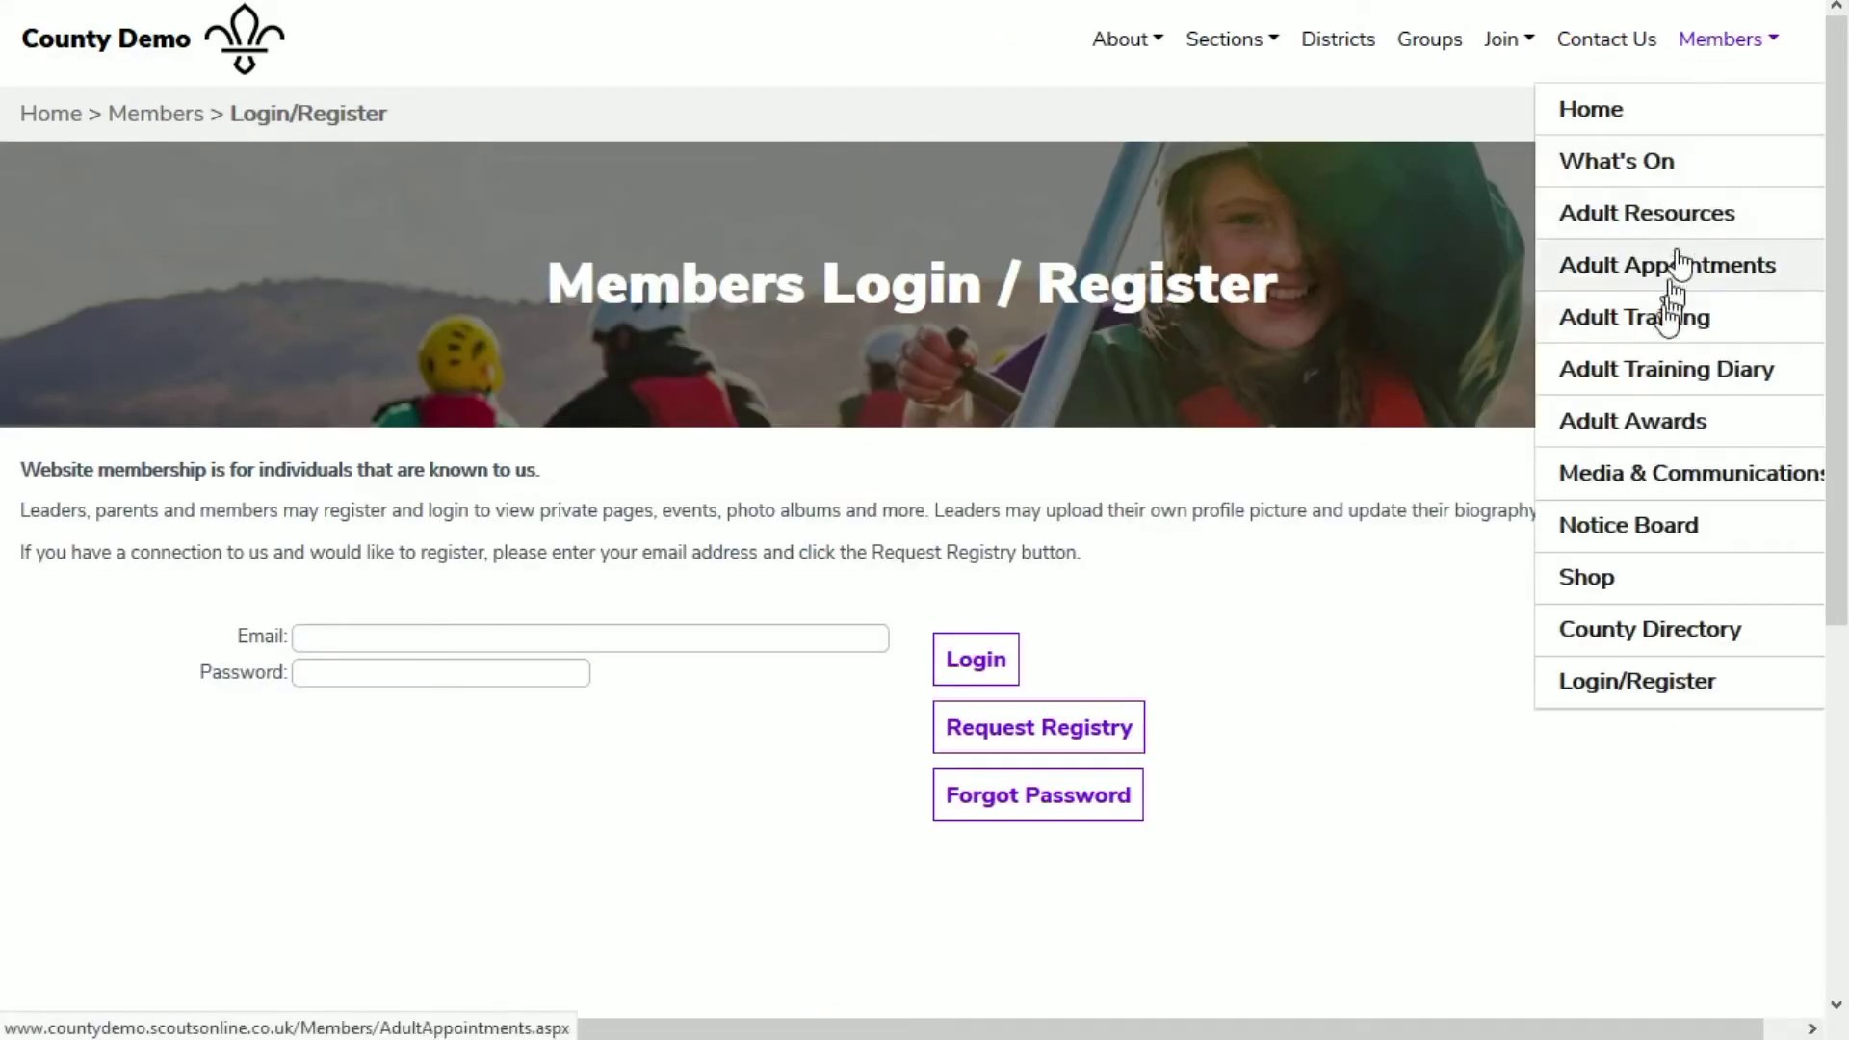
left_click(1654, 371)
scroll(1329, 479, "down", 1)
scroll(1324, 472, "down", 15)
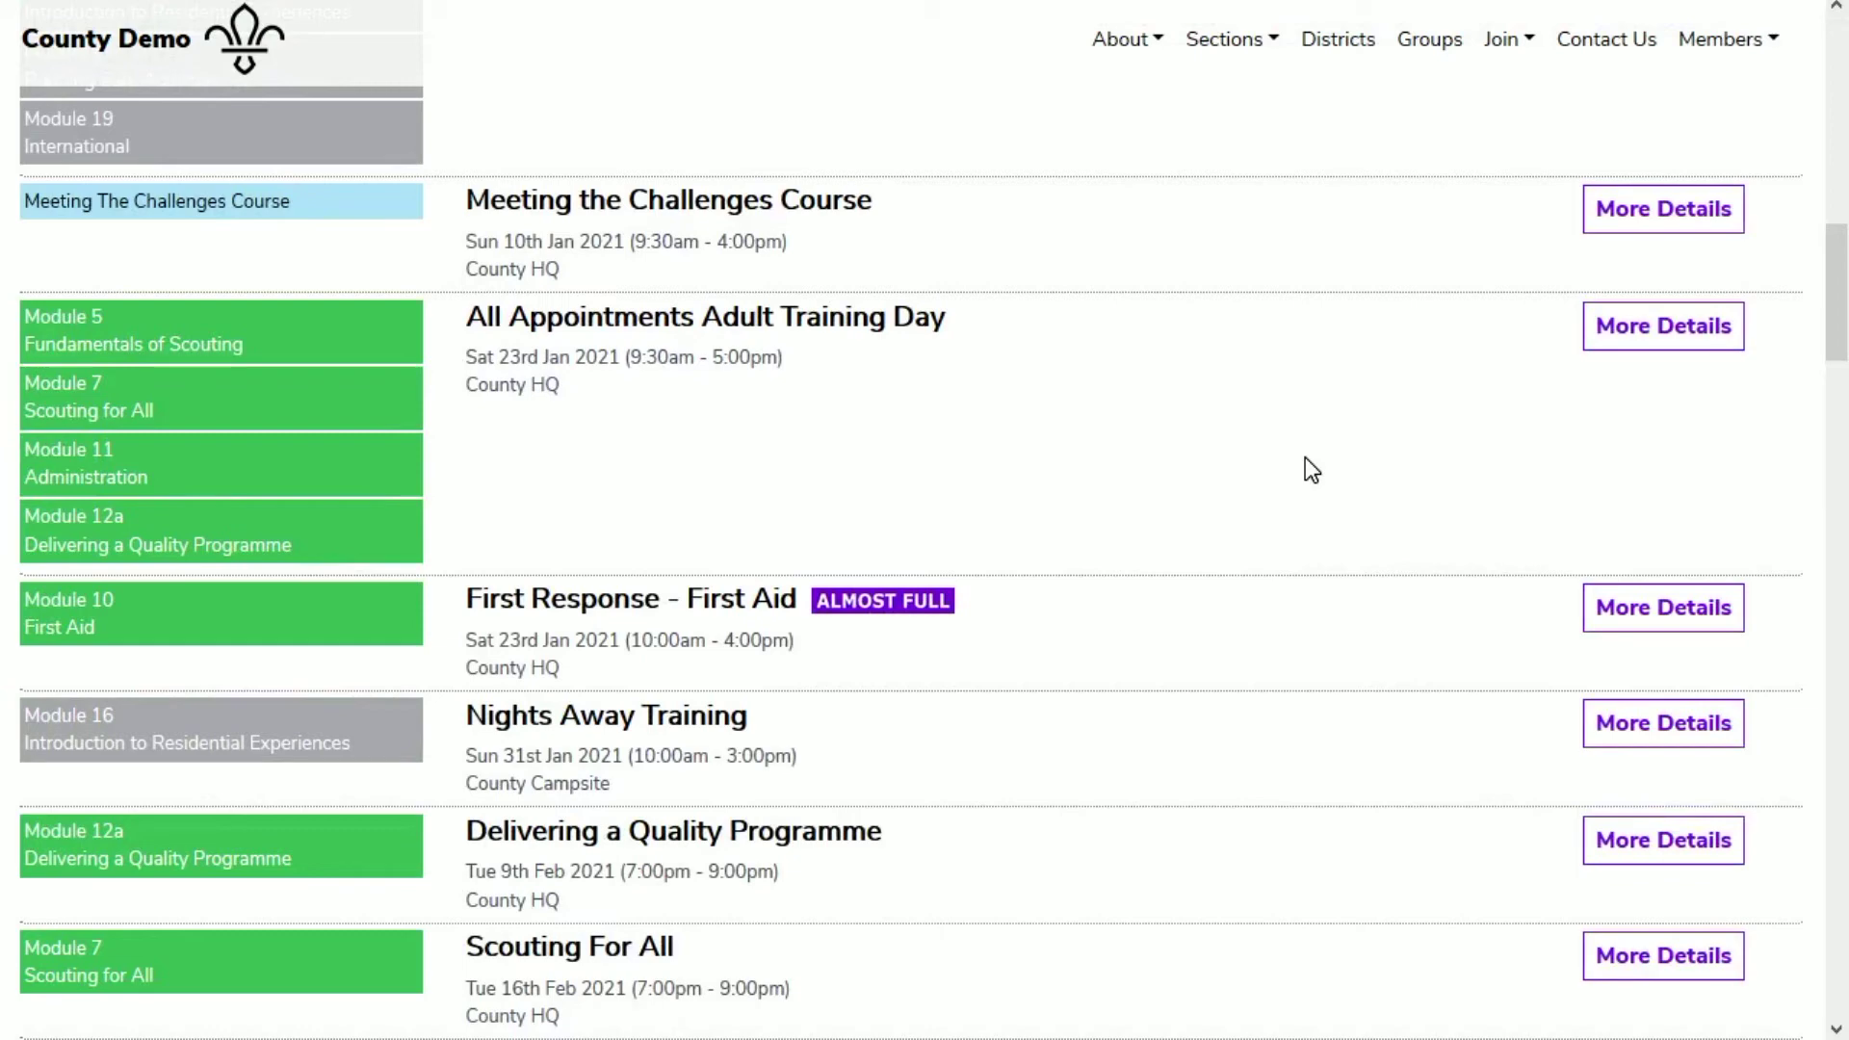
left_click(1642, 339)
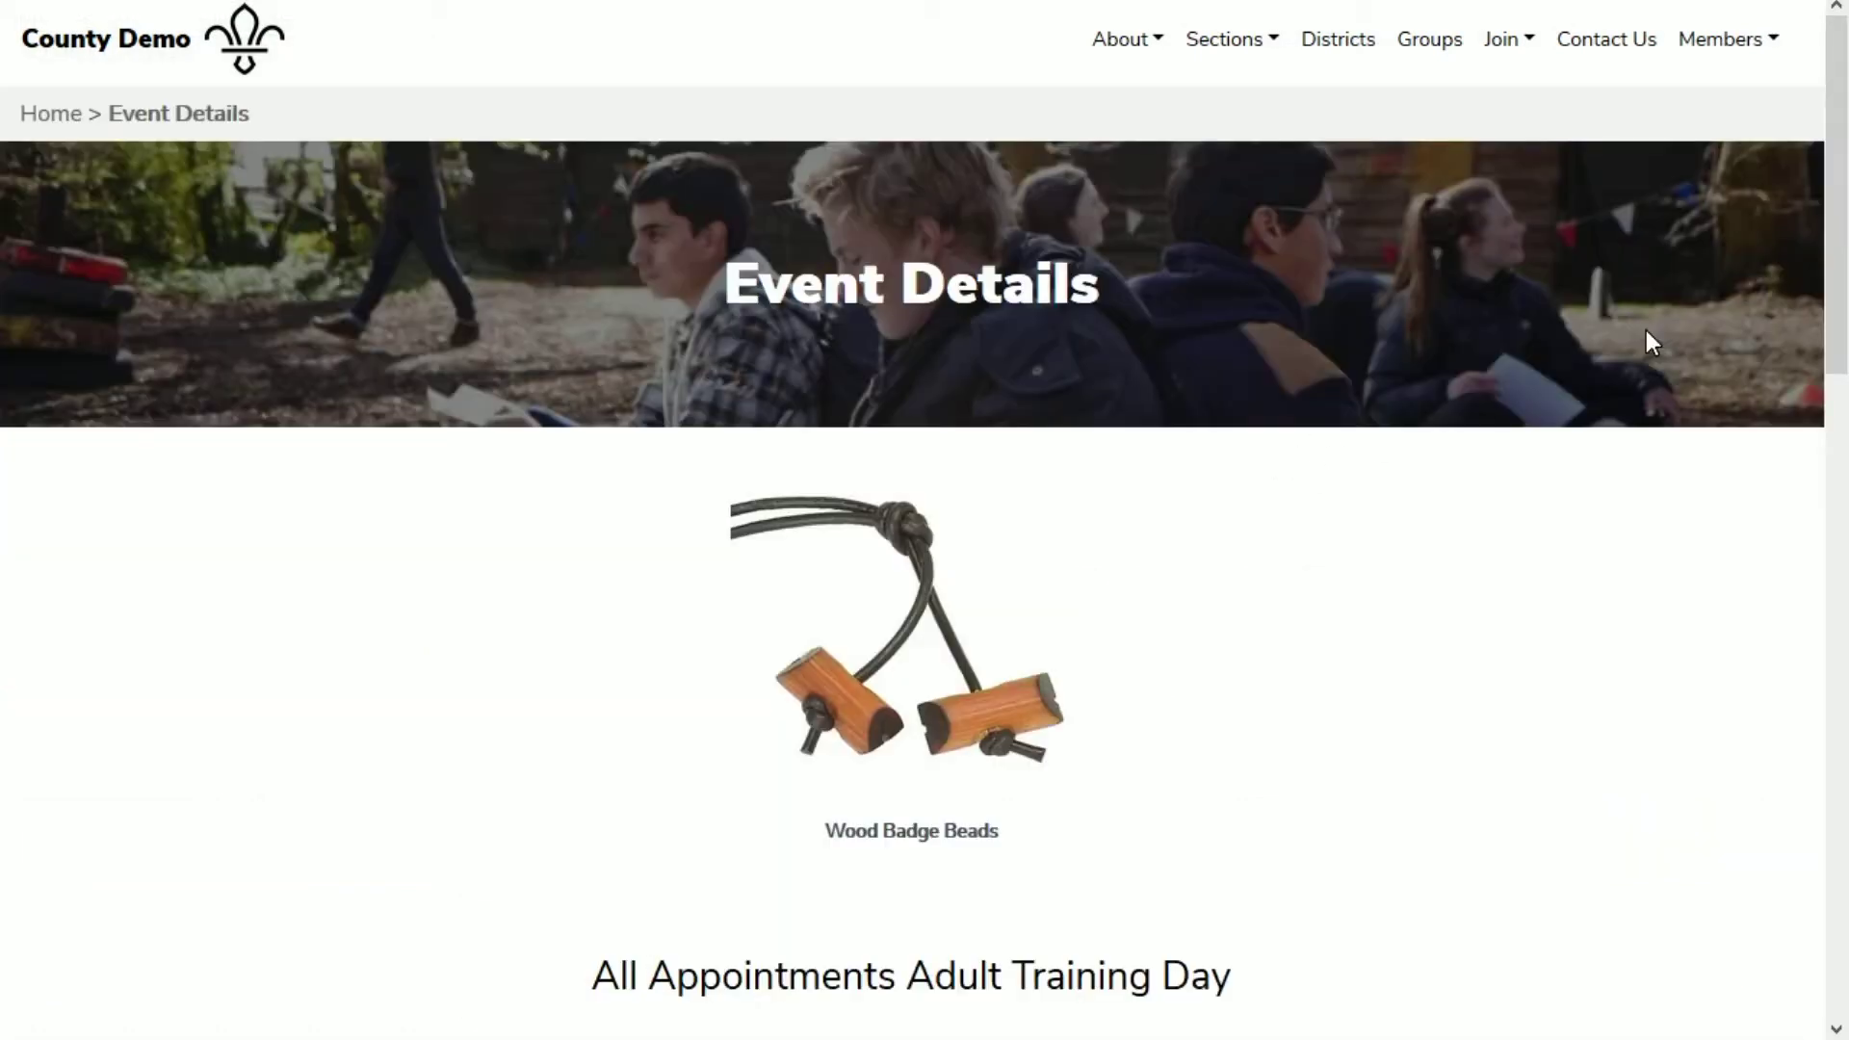
Step: Scroll down the event page to the empty Booking Form section
scroll(1645, 331, "down", 8)
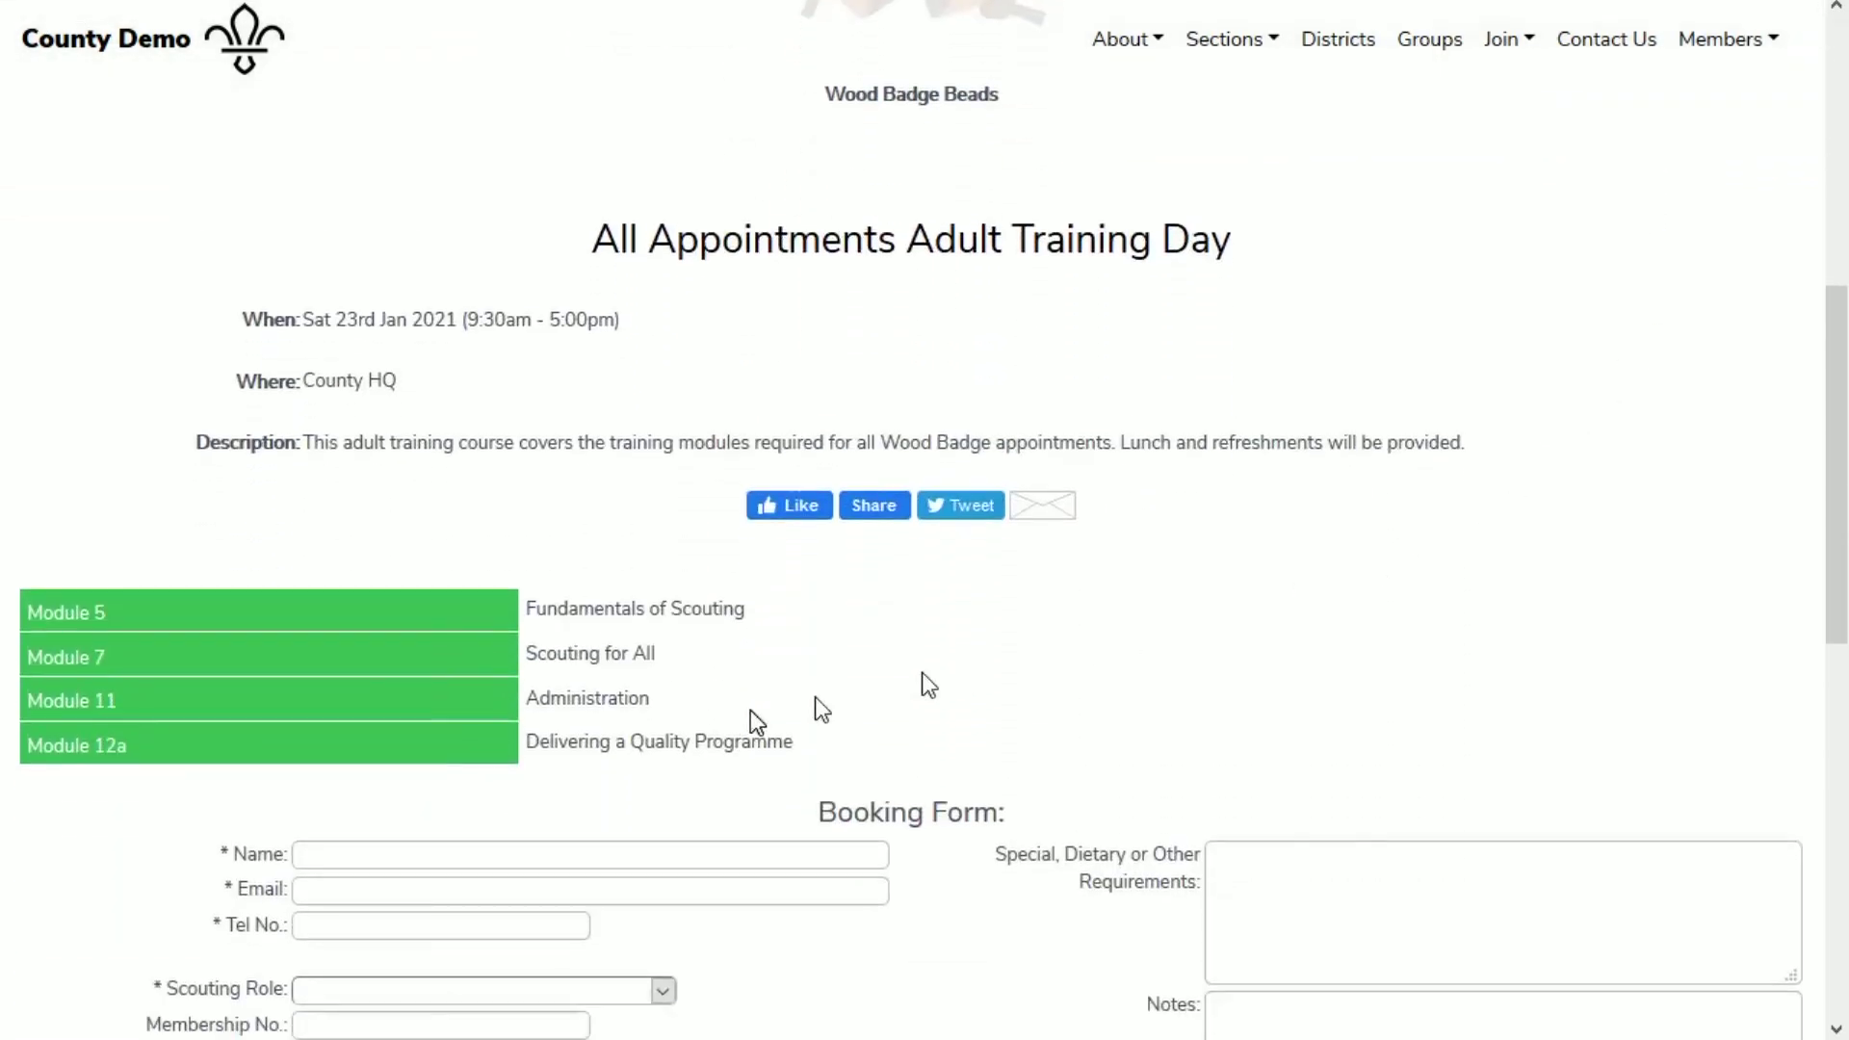
mouse_move(66, 615)
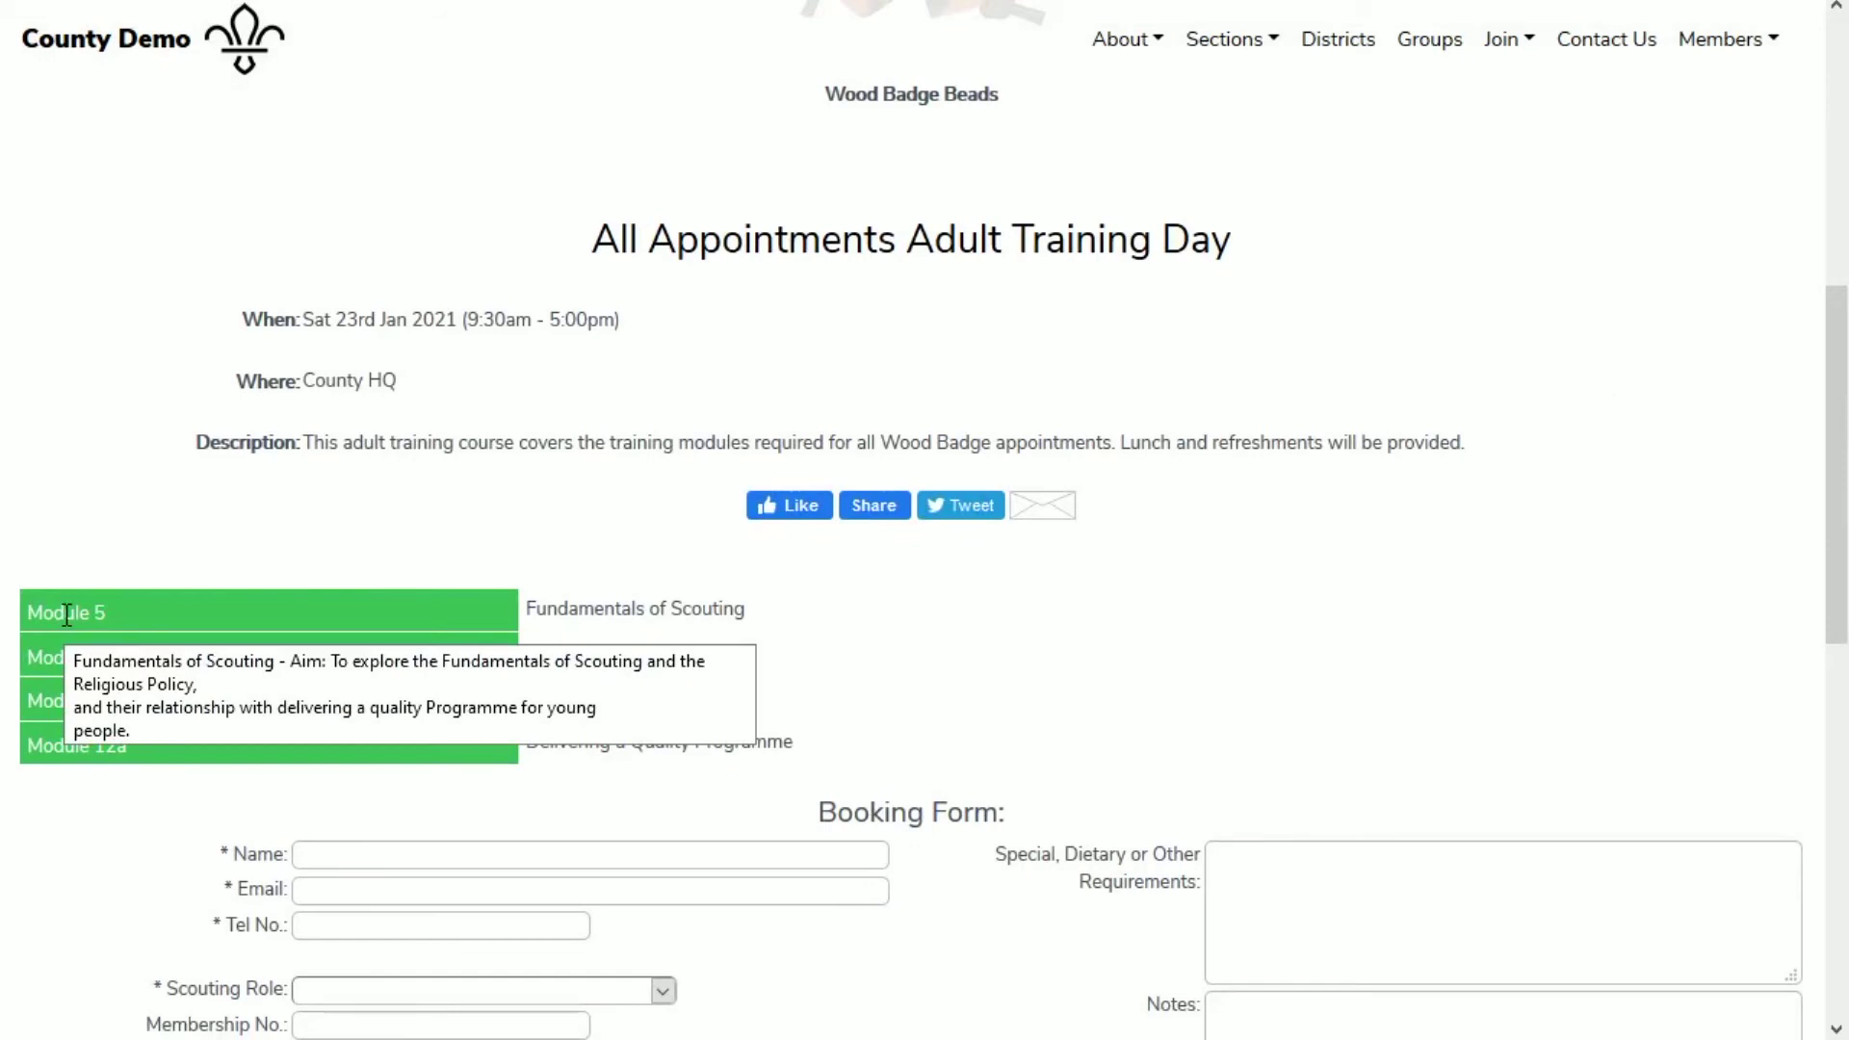
mouse_move(54, 753)
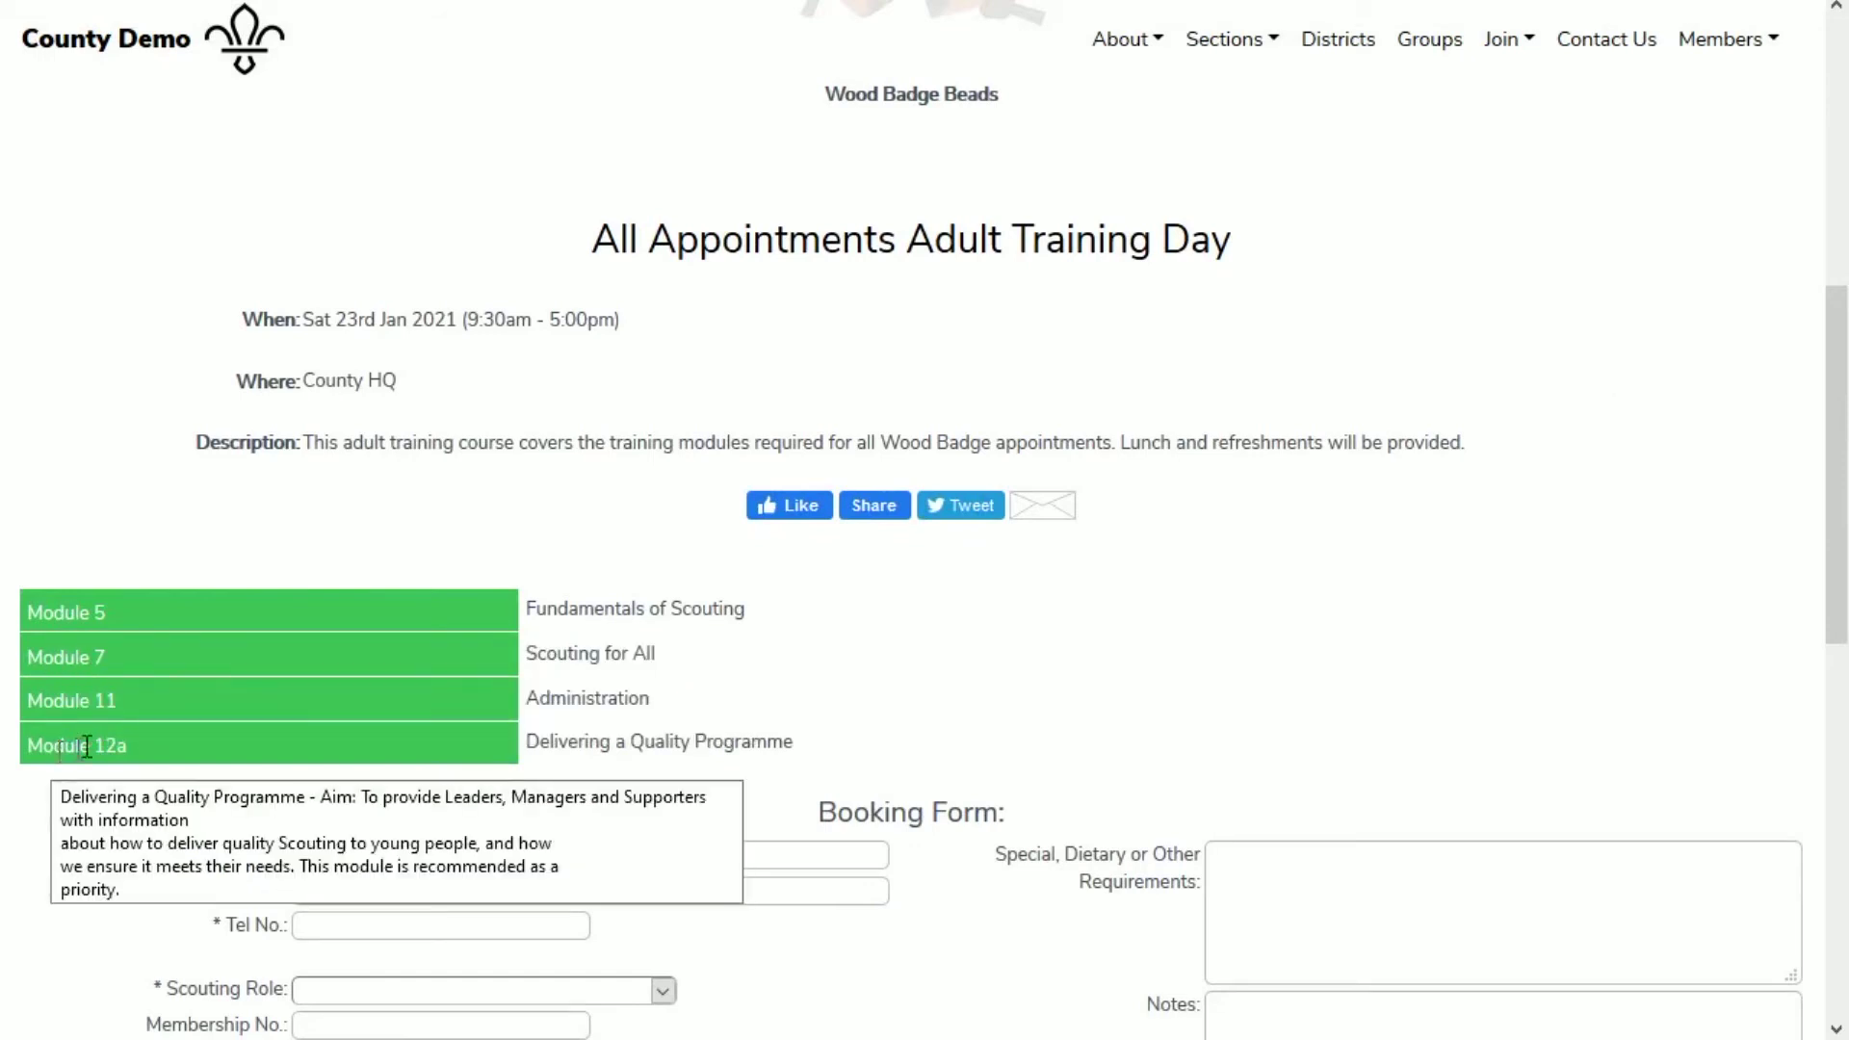
scroll(969, 622, "down", 5)
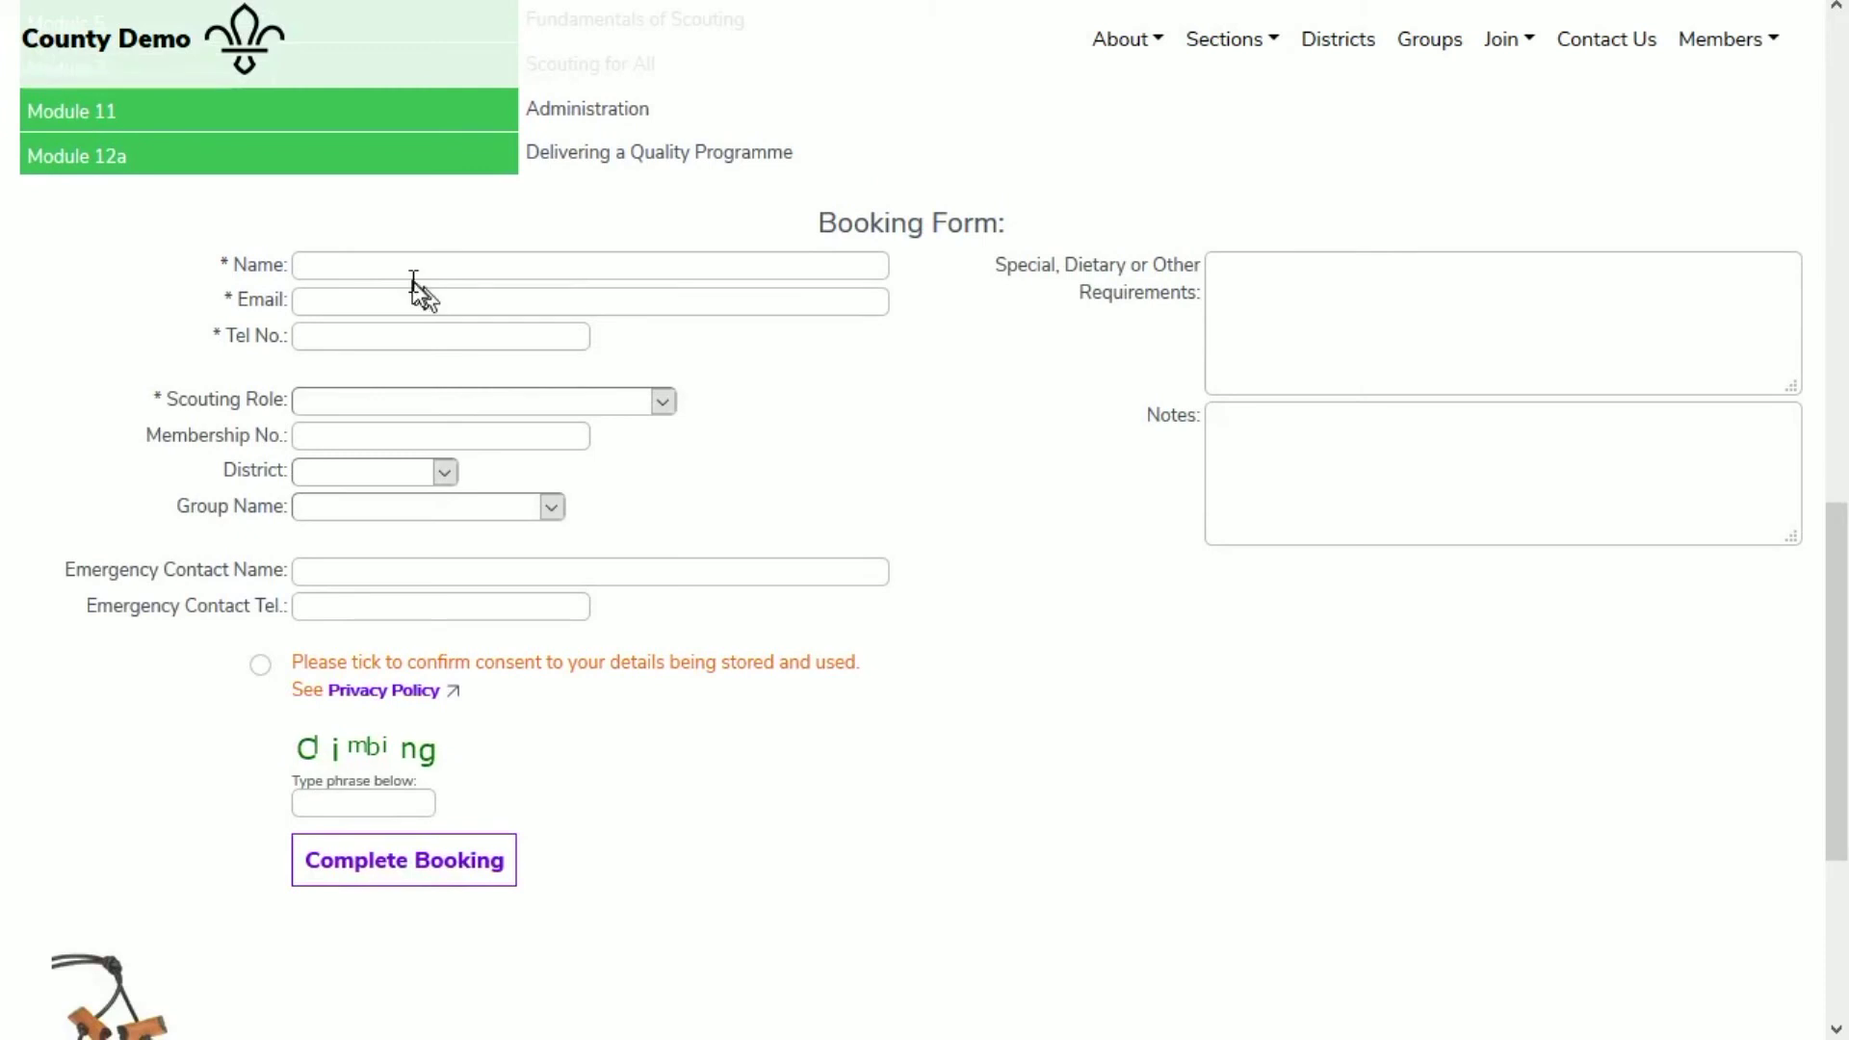
Step: Enter the booker's full name, e-mail address and phone number
scroll(400, 273, "down", 1)
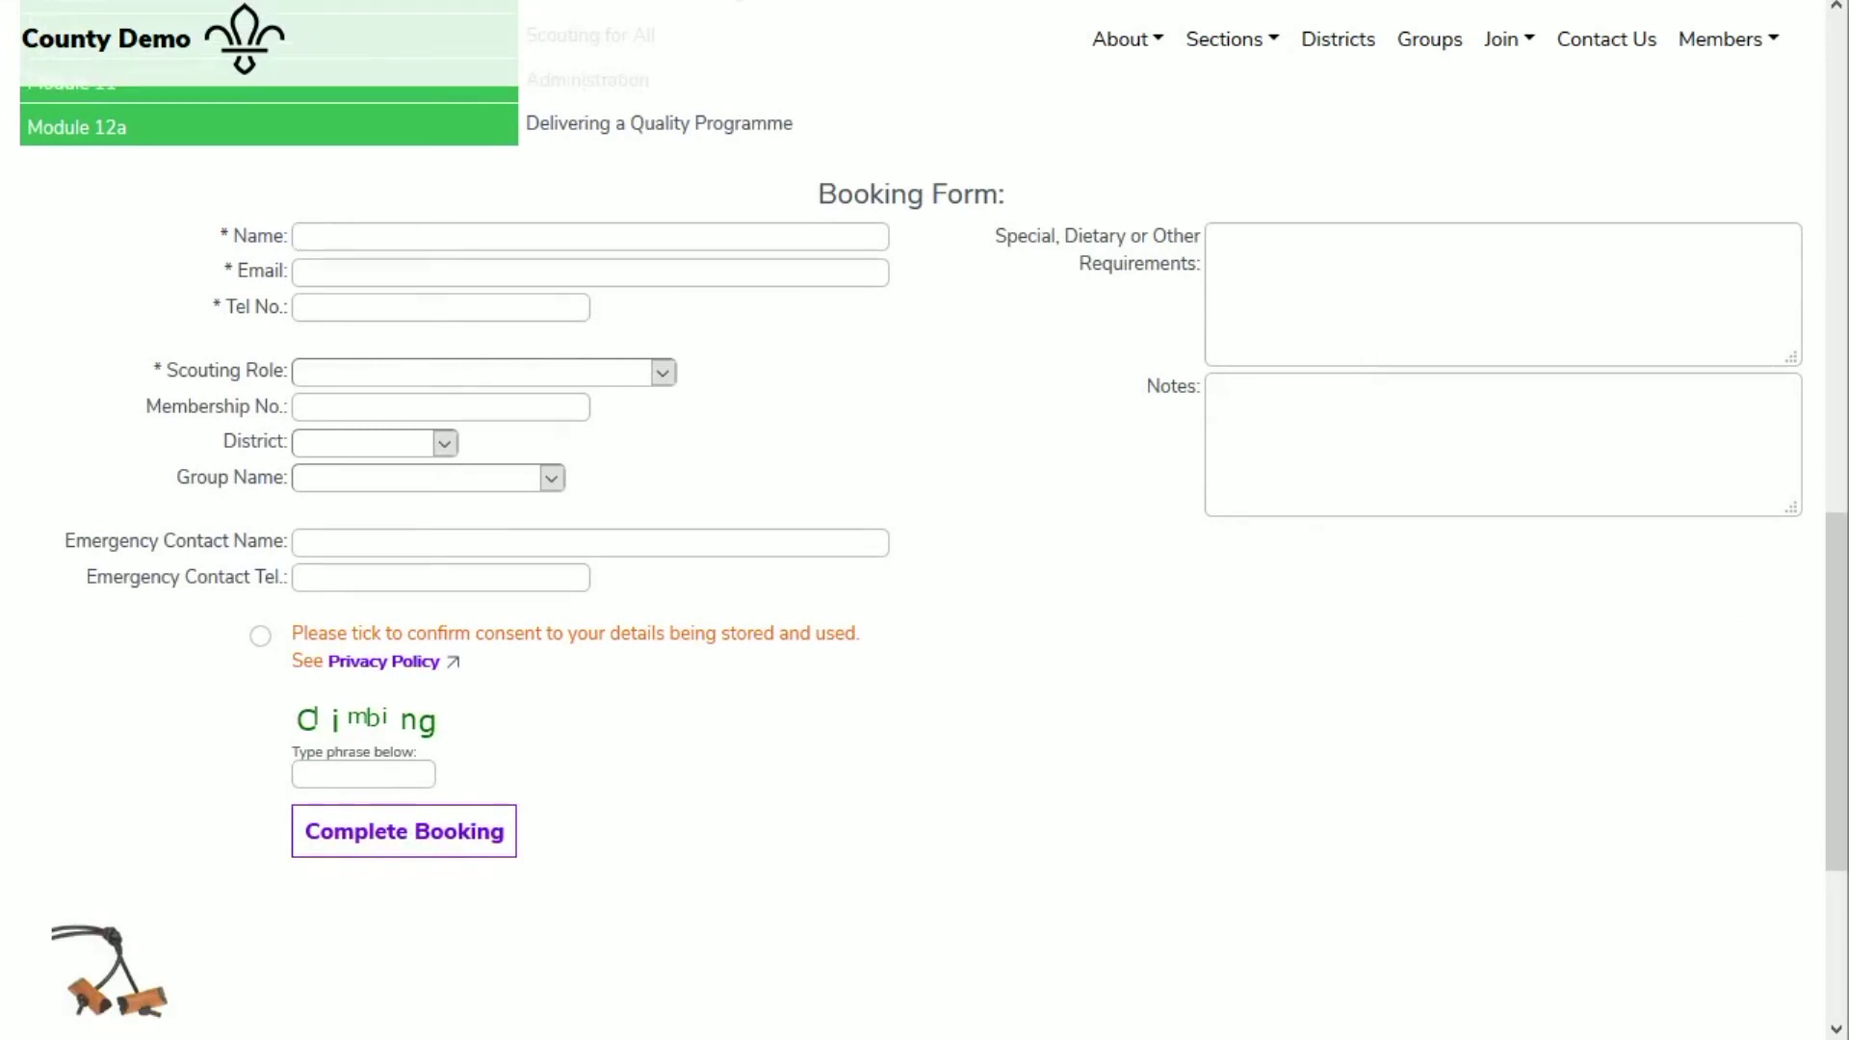
key("Tab")
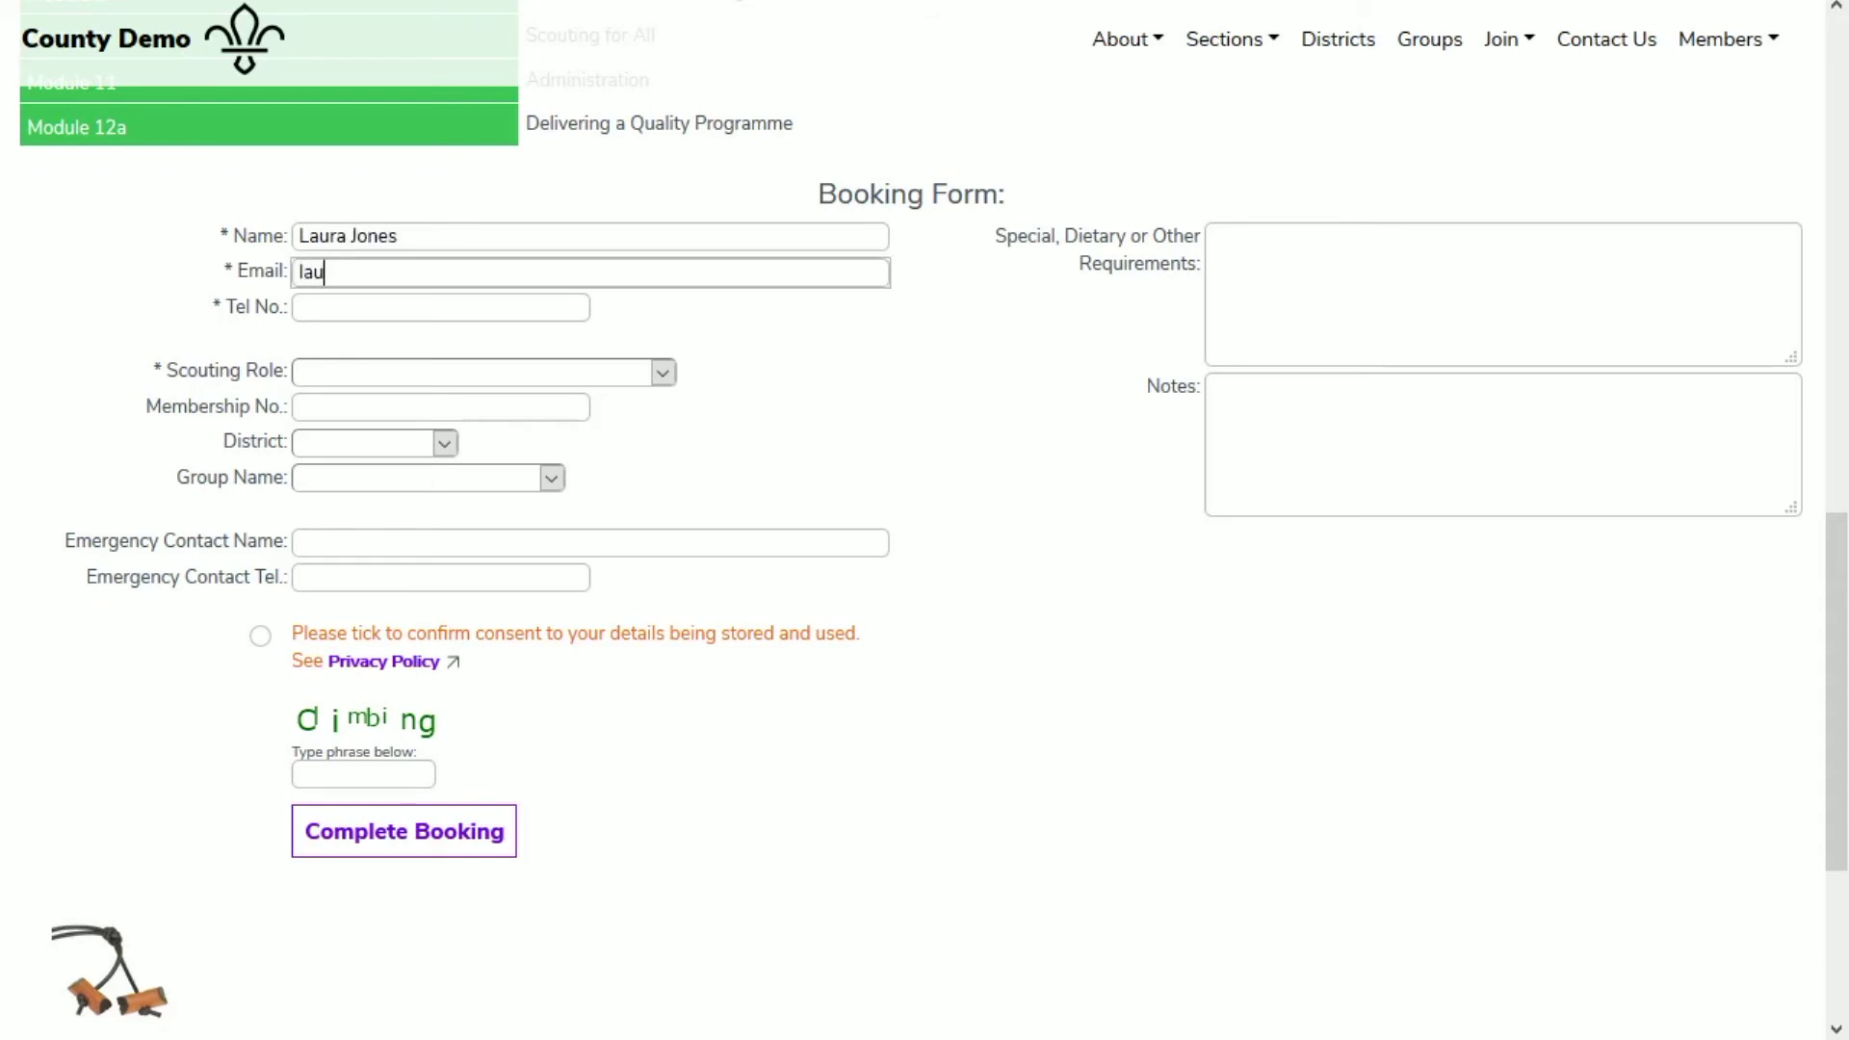
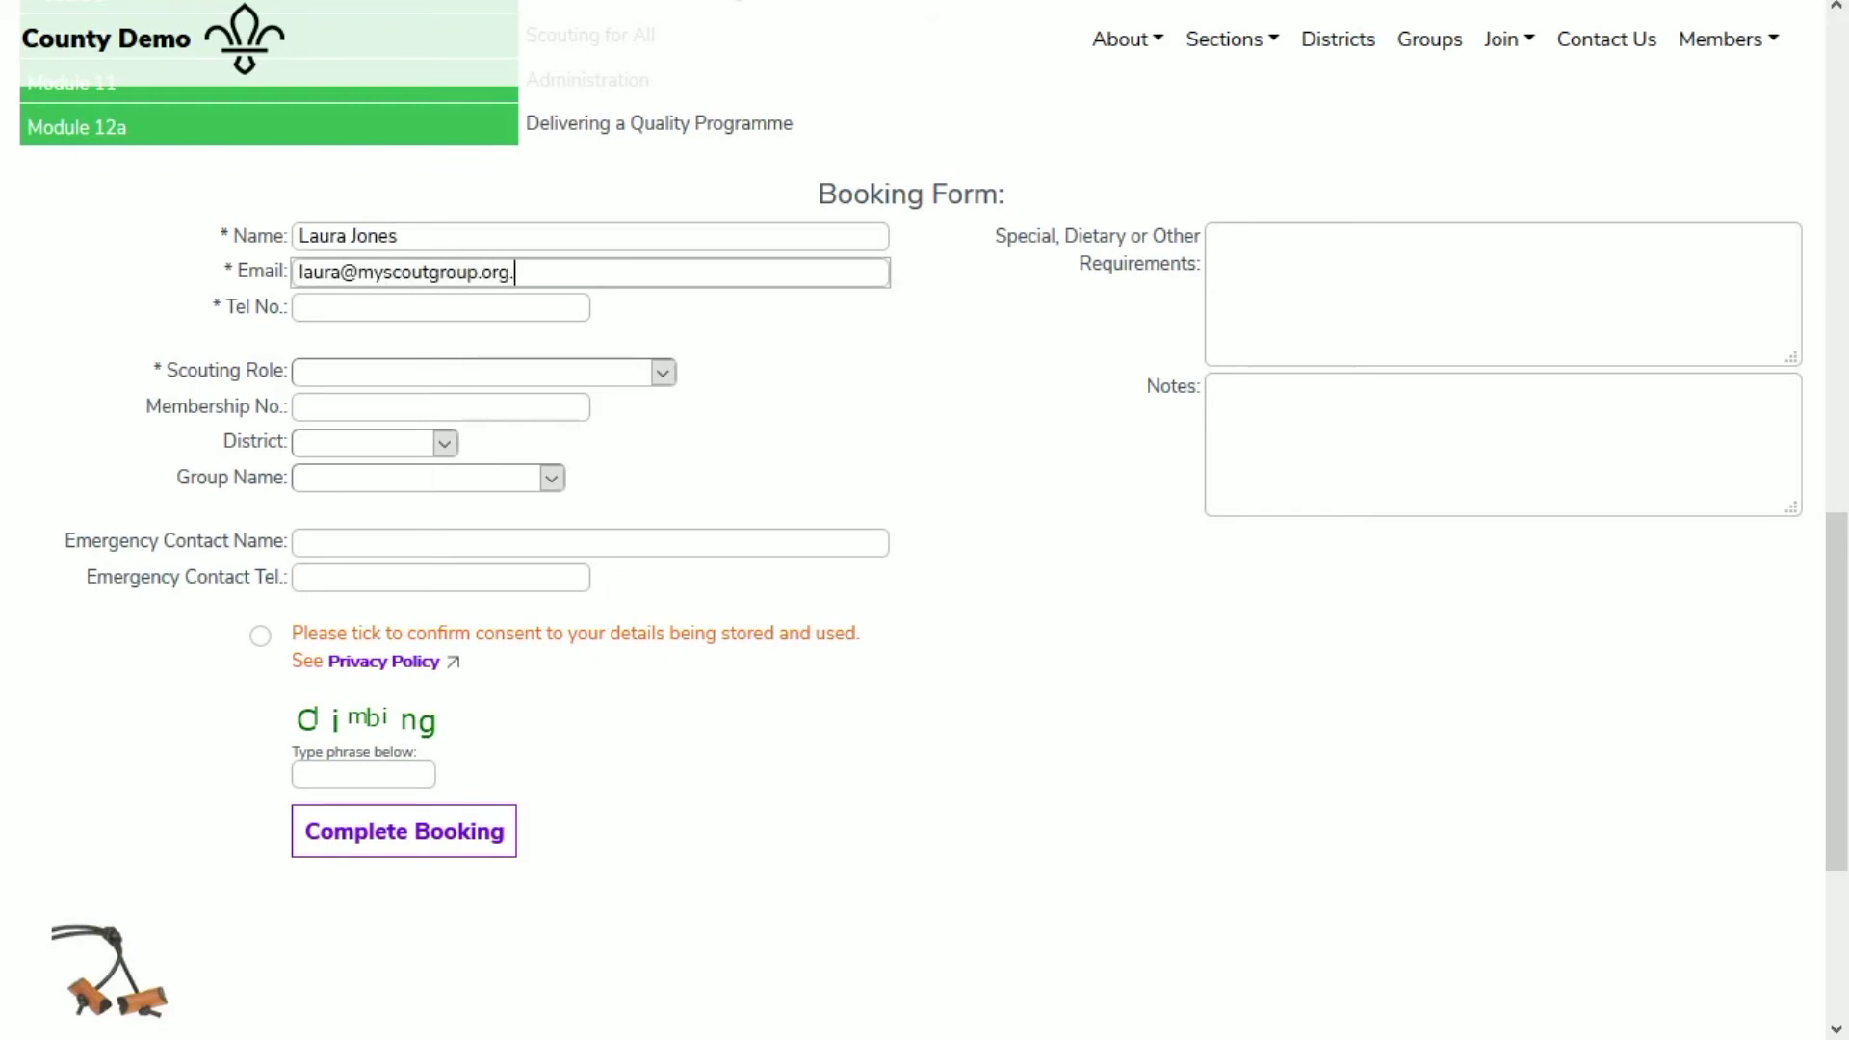
key("Tab")
type("0712345678")
key("Tab")
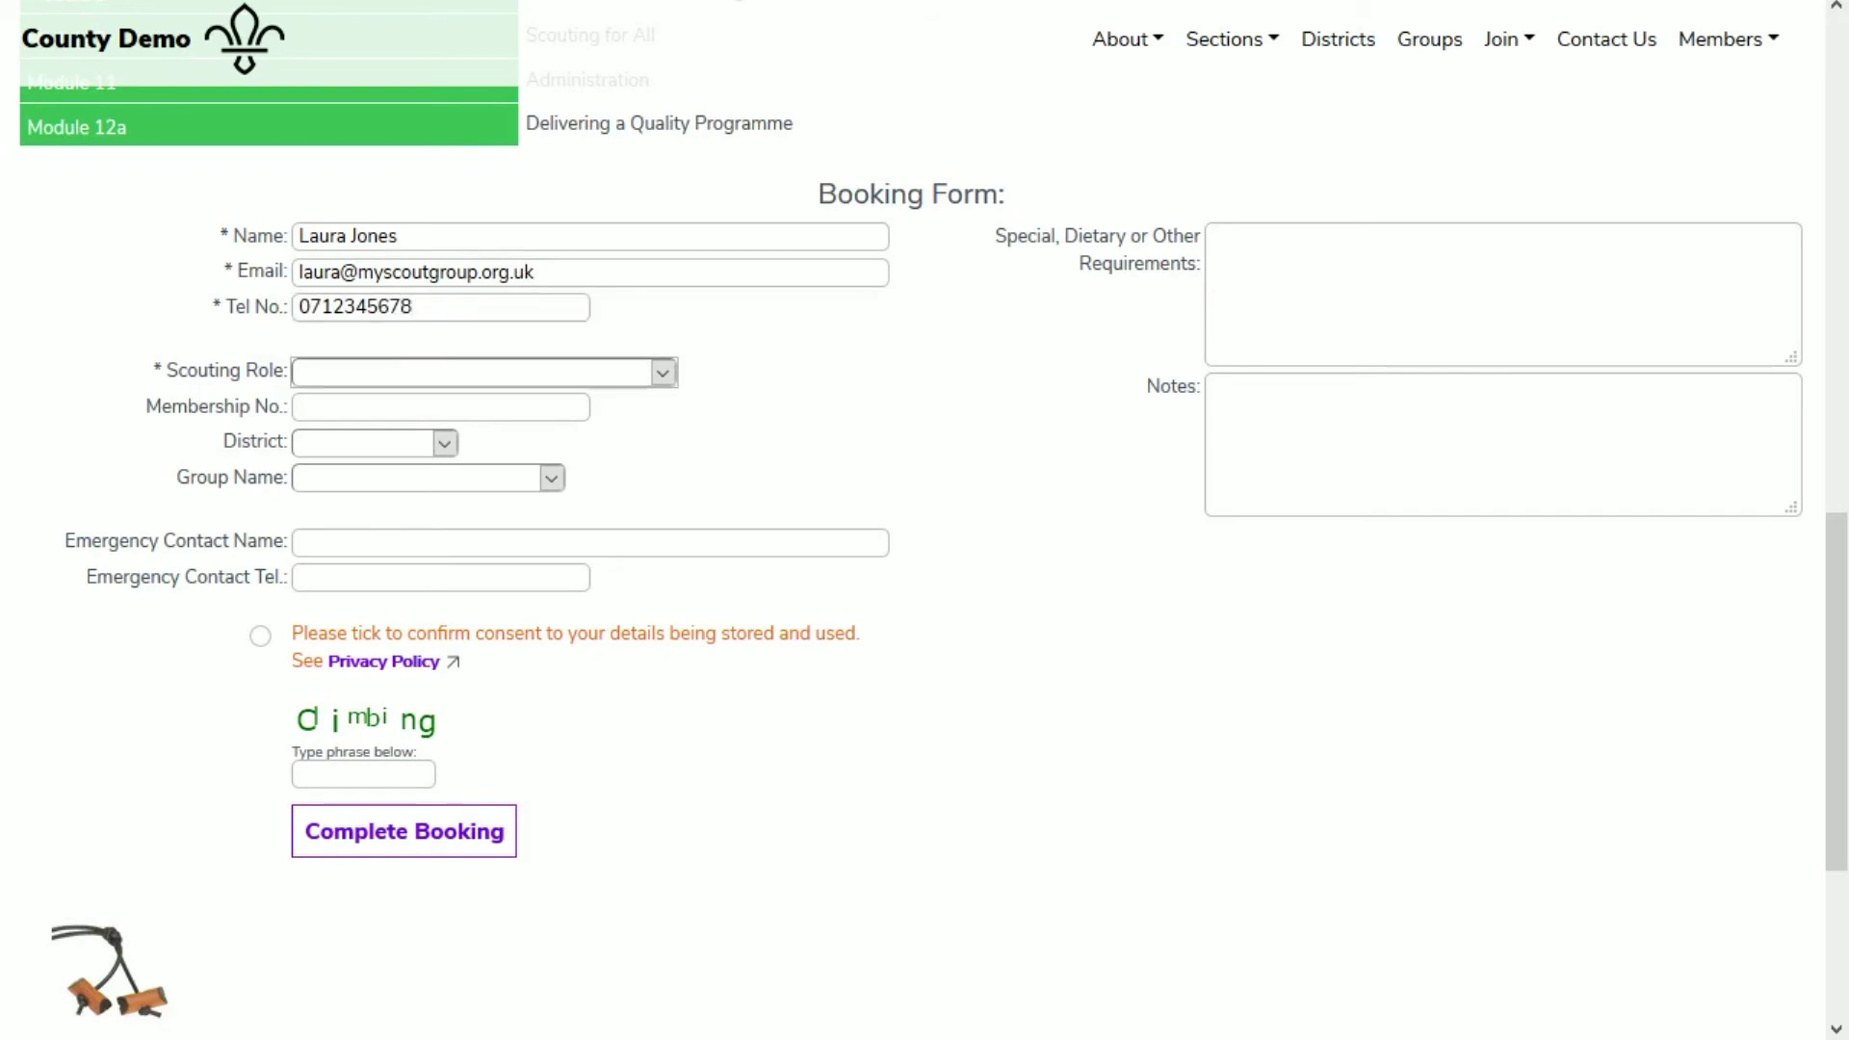
Step: Choose Scout Leader as the scouting role and enter the membership number
left_click(664, 372)
scroll(524, 648, "down", 11)
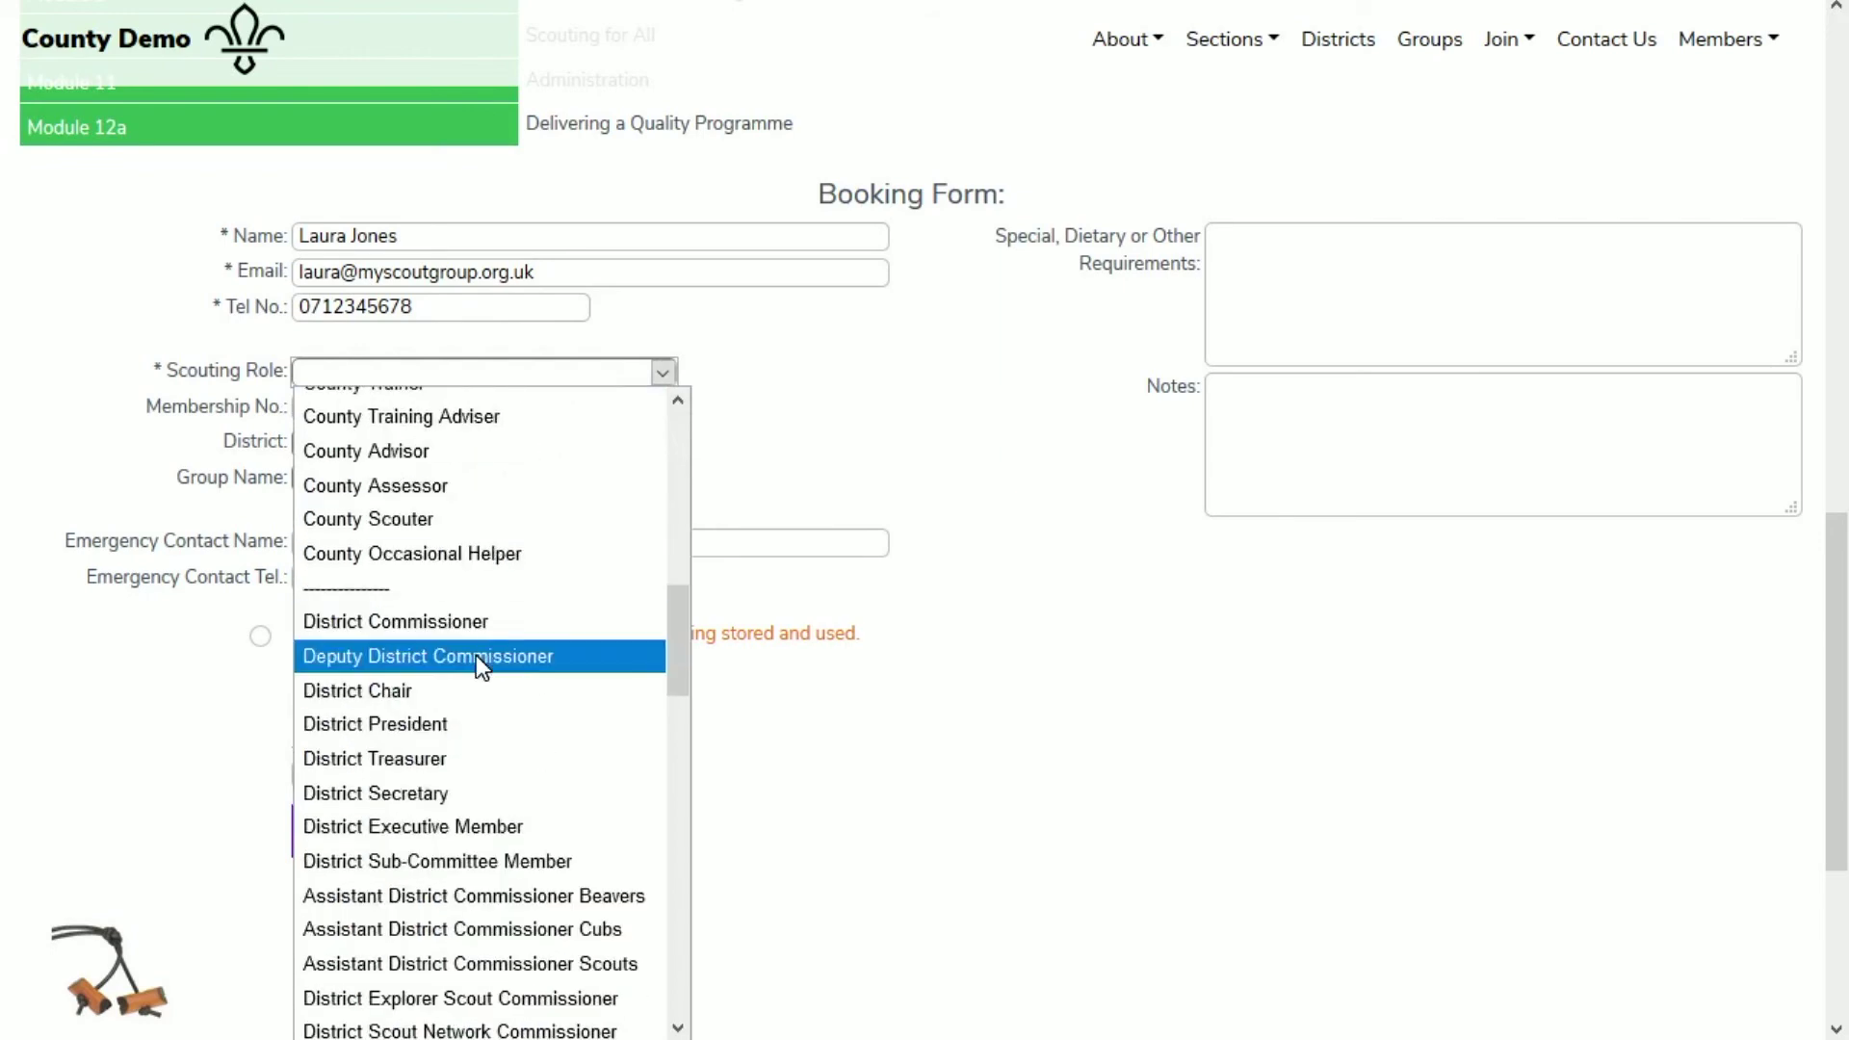
scroll(456, 647, "down", 1)
scroll(481, 724, "down", 8)
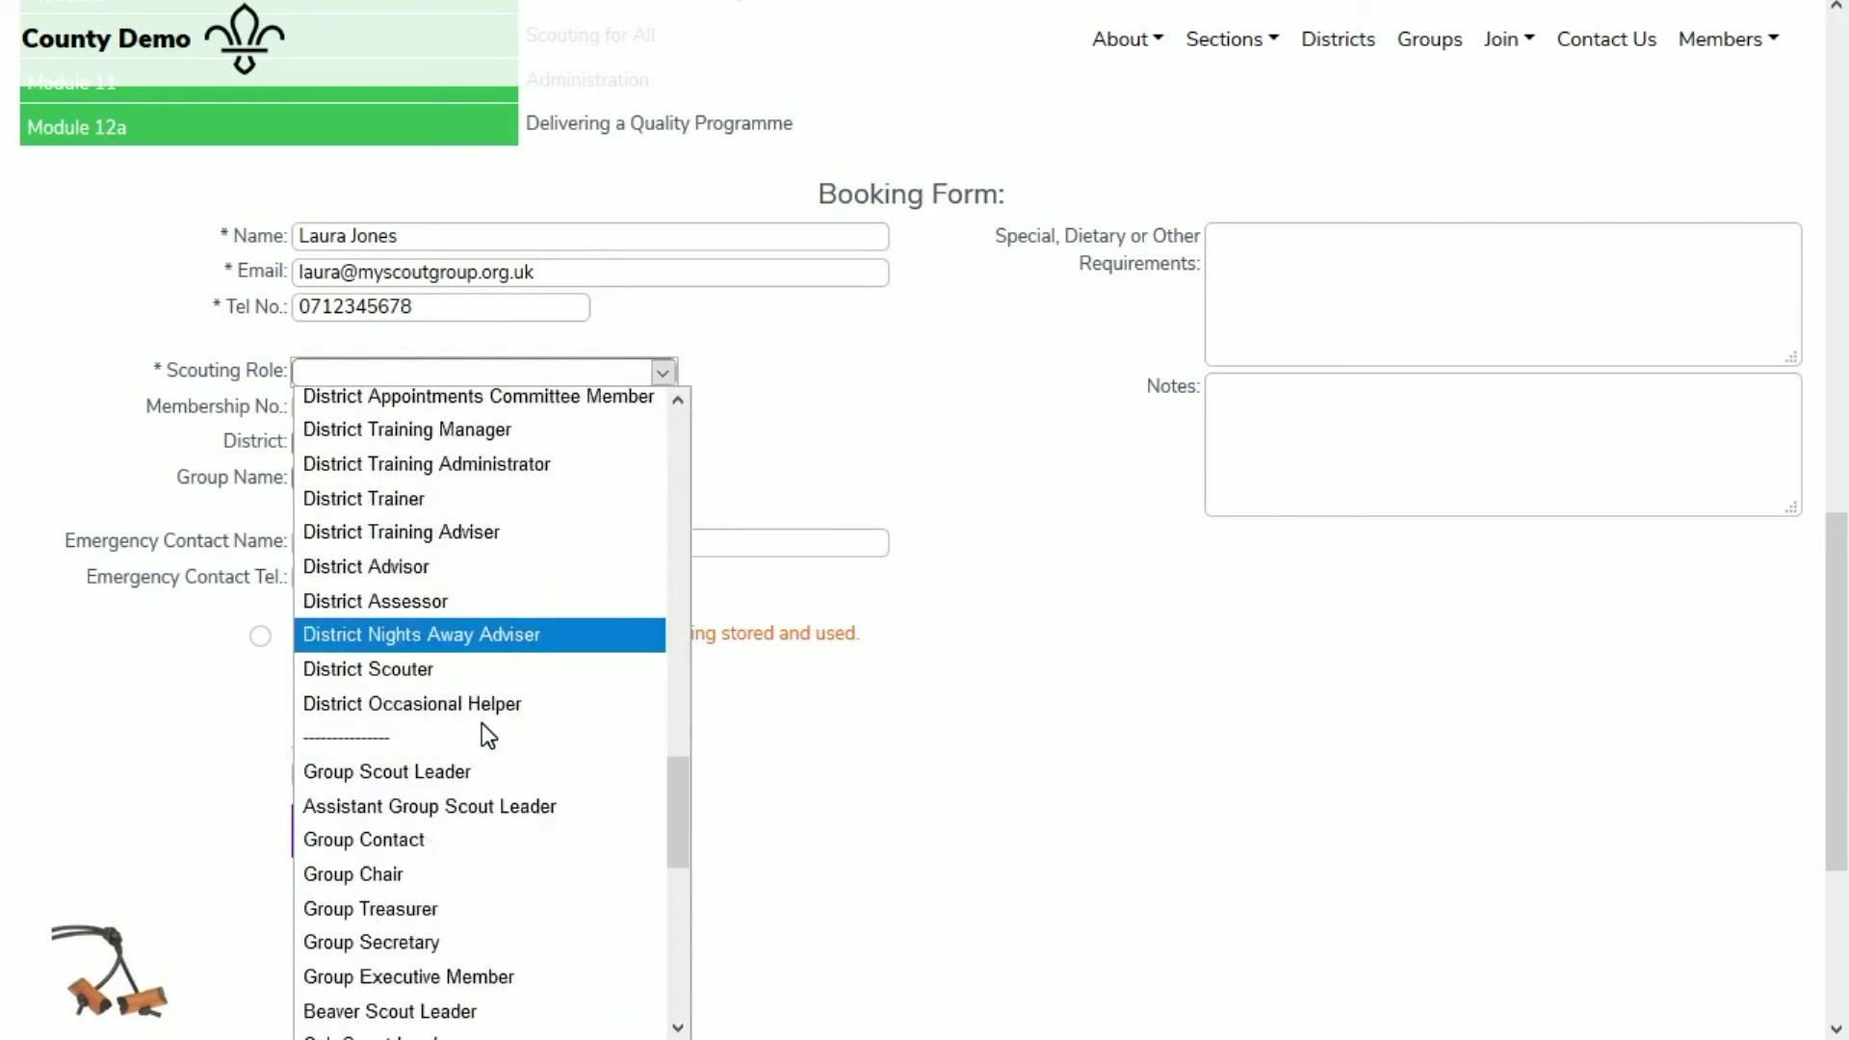
scroll(483, 730, "down", 2)
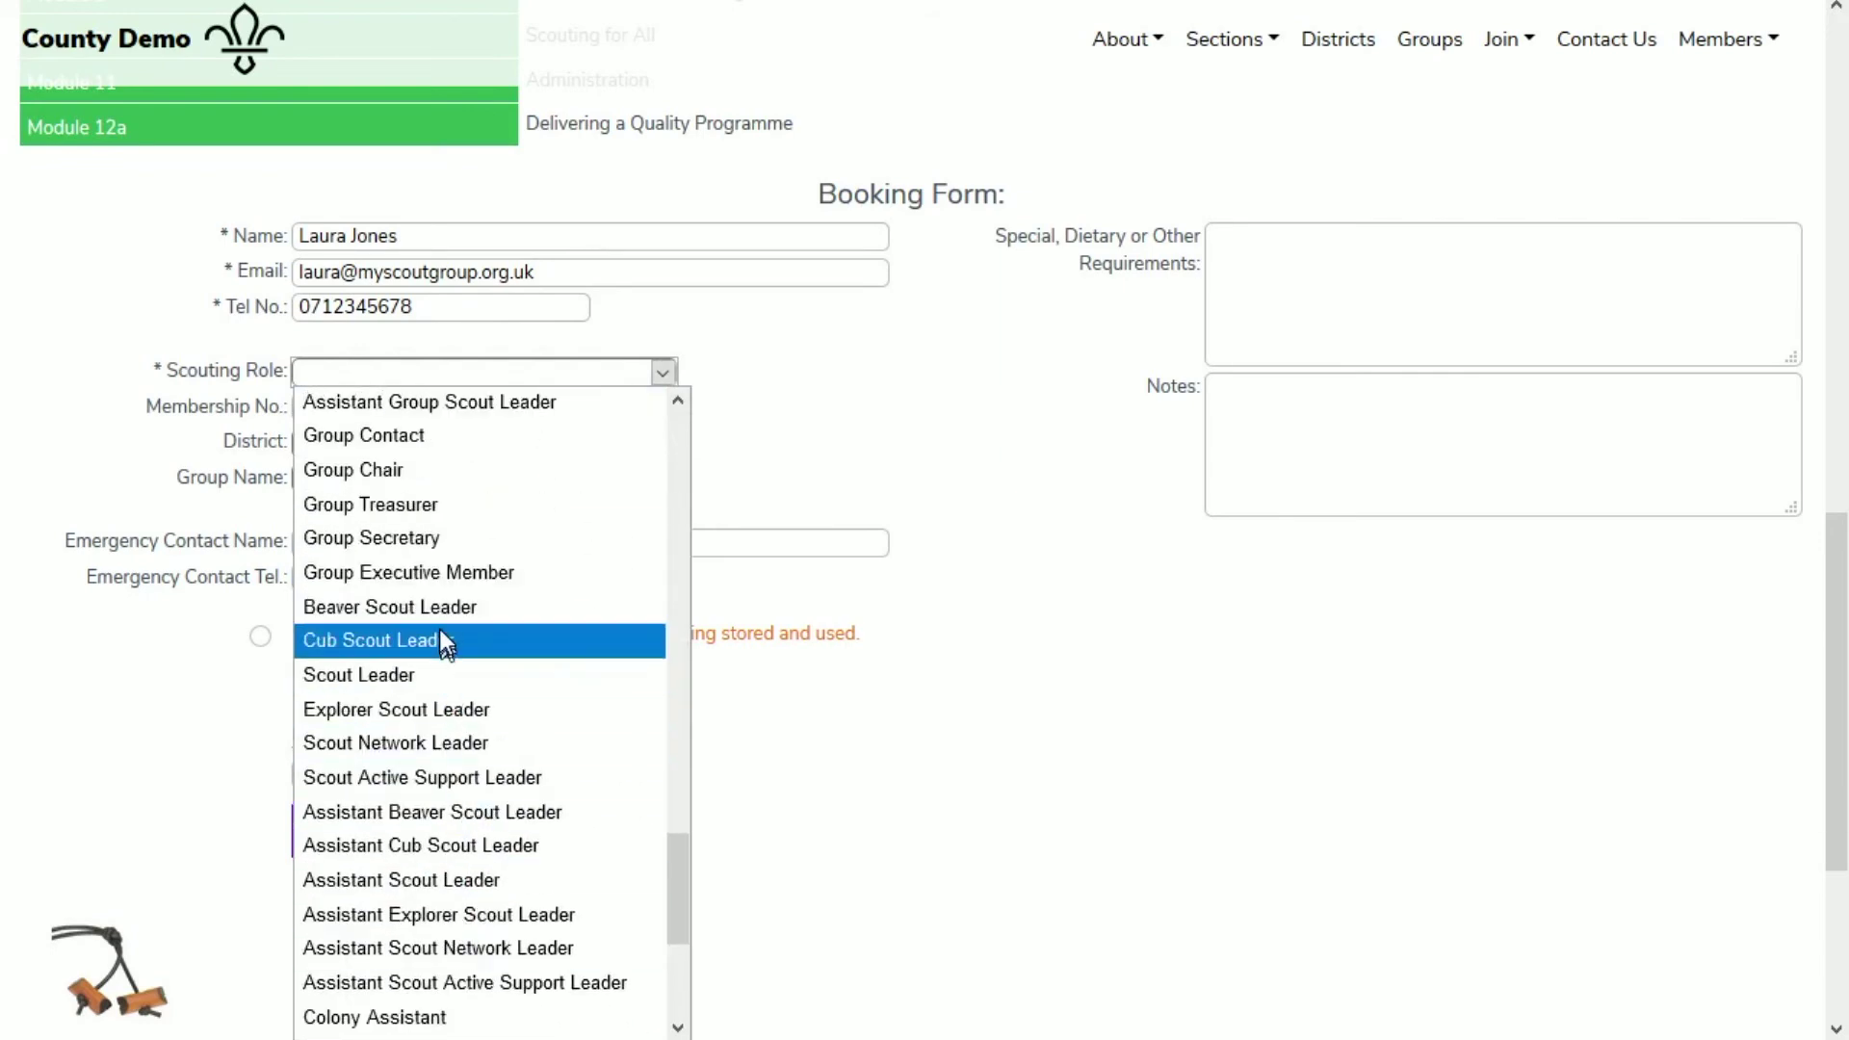
left_click(420, 674)
key("Tab")
type("0123456")
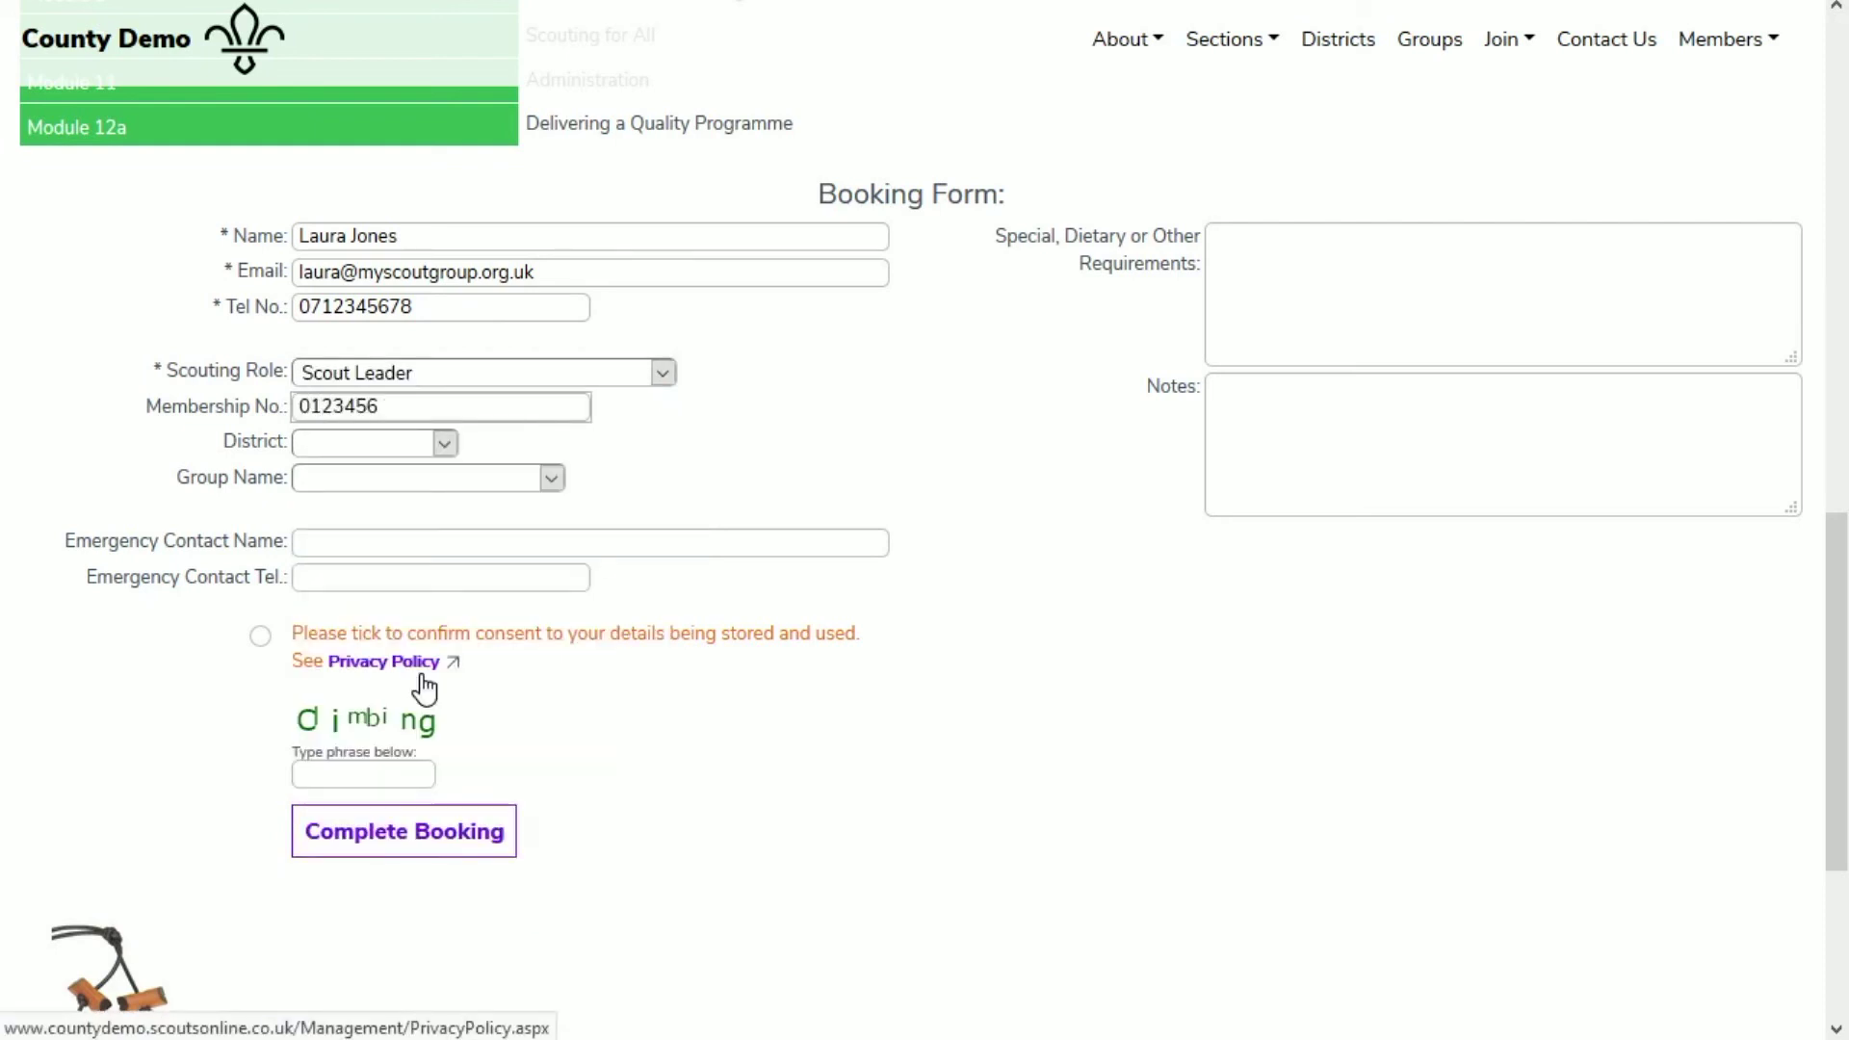
key("Tab")
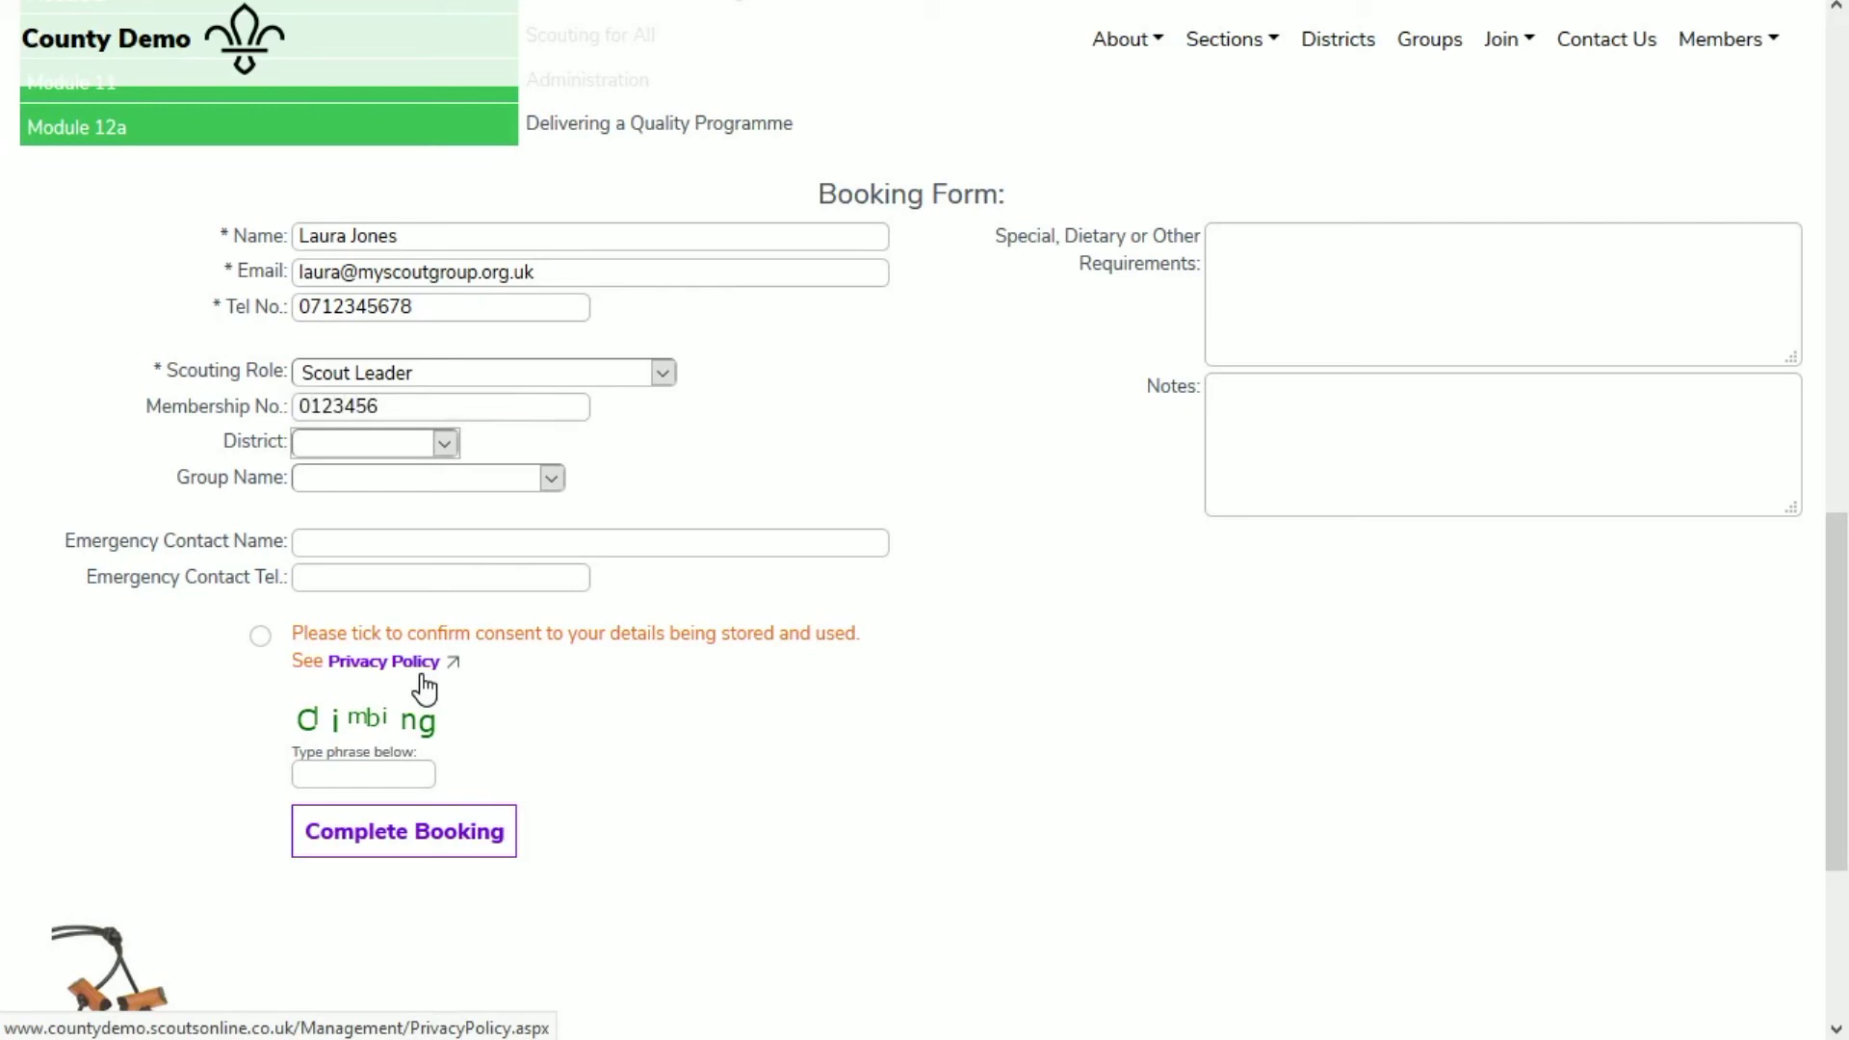
Step: Choose Western District and 1st Big (St. Paul's) Scout Group
left_click(443, 443)
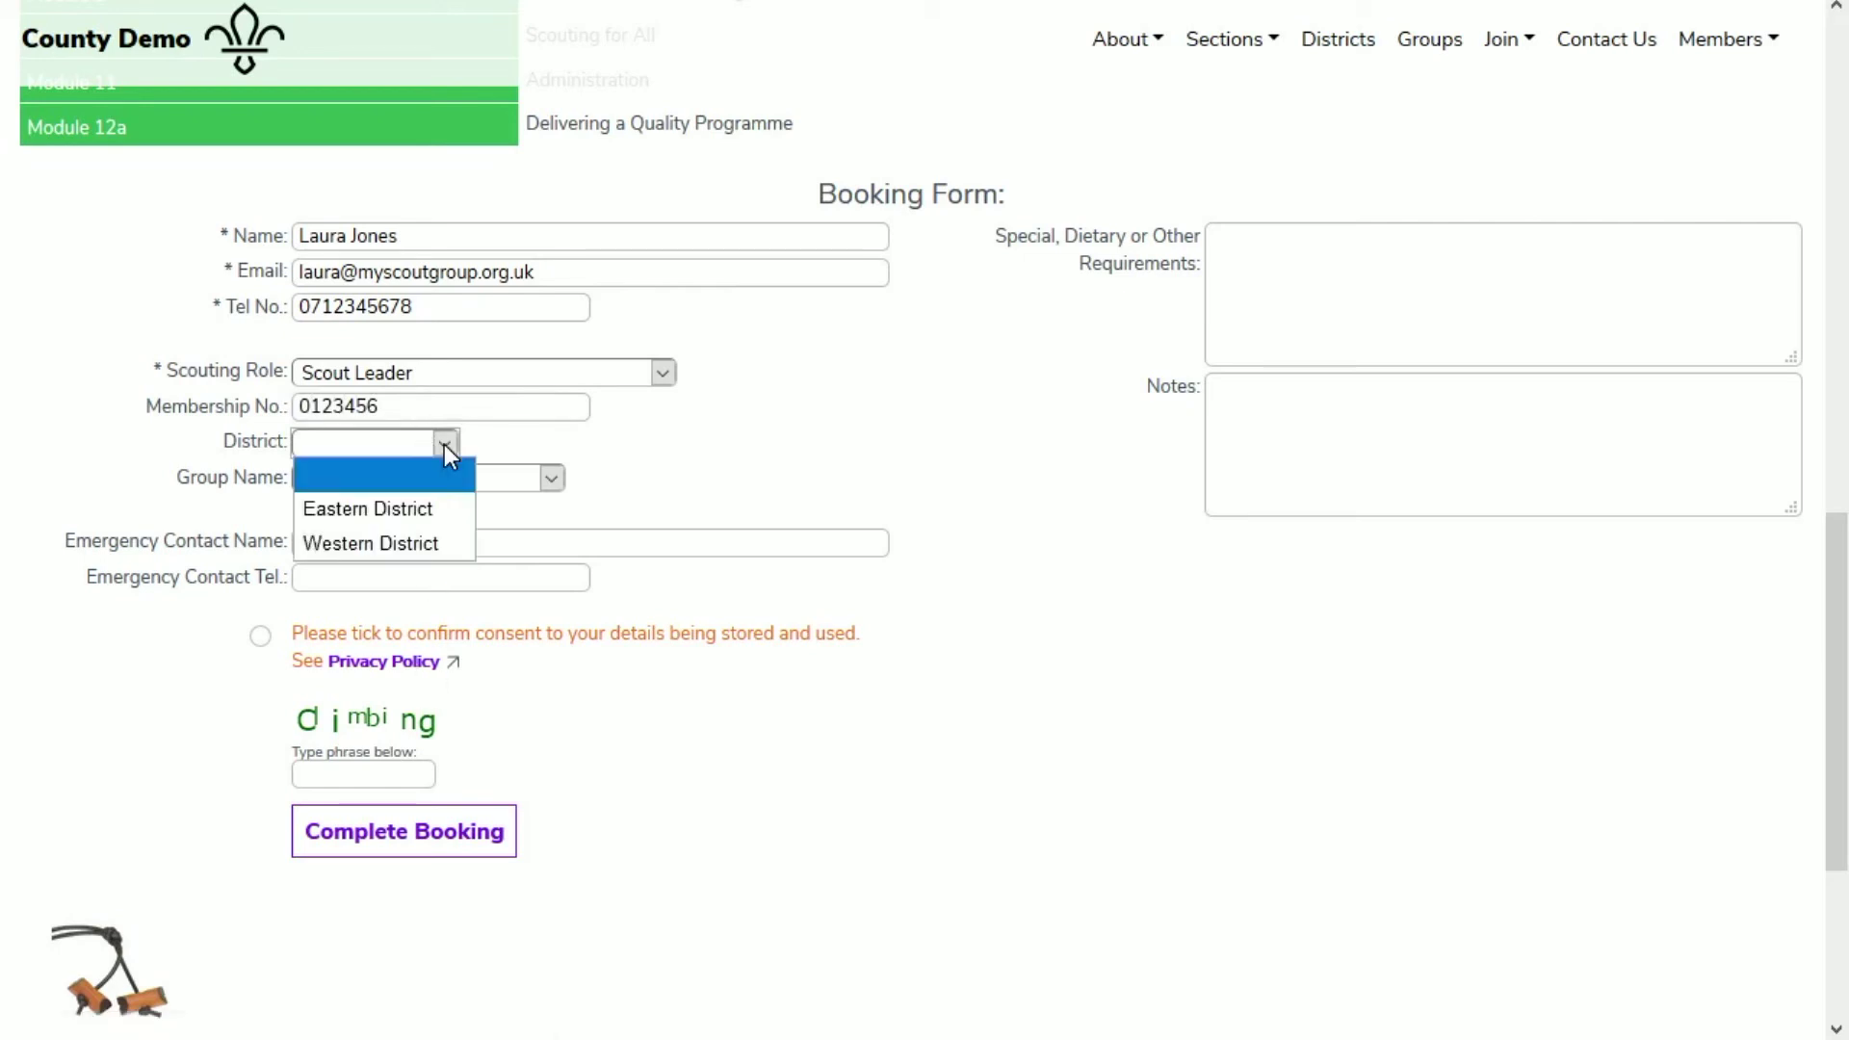
left_click(440, 535)
scroll(543, 477, "down", 1)
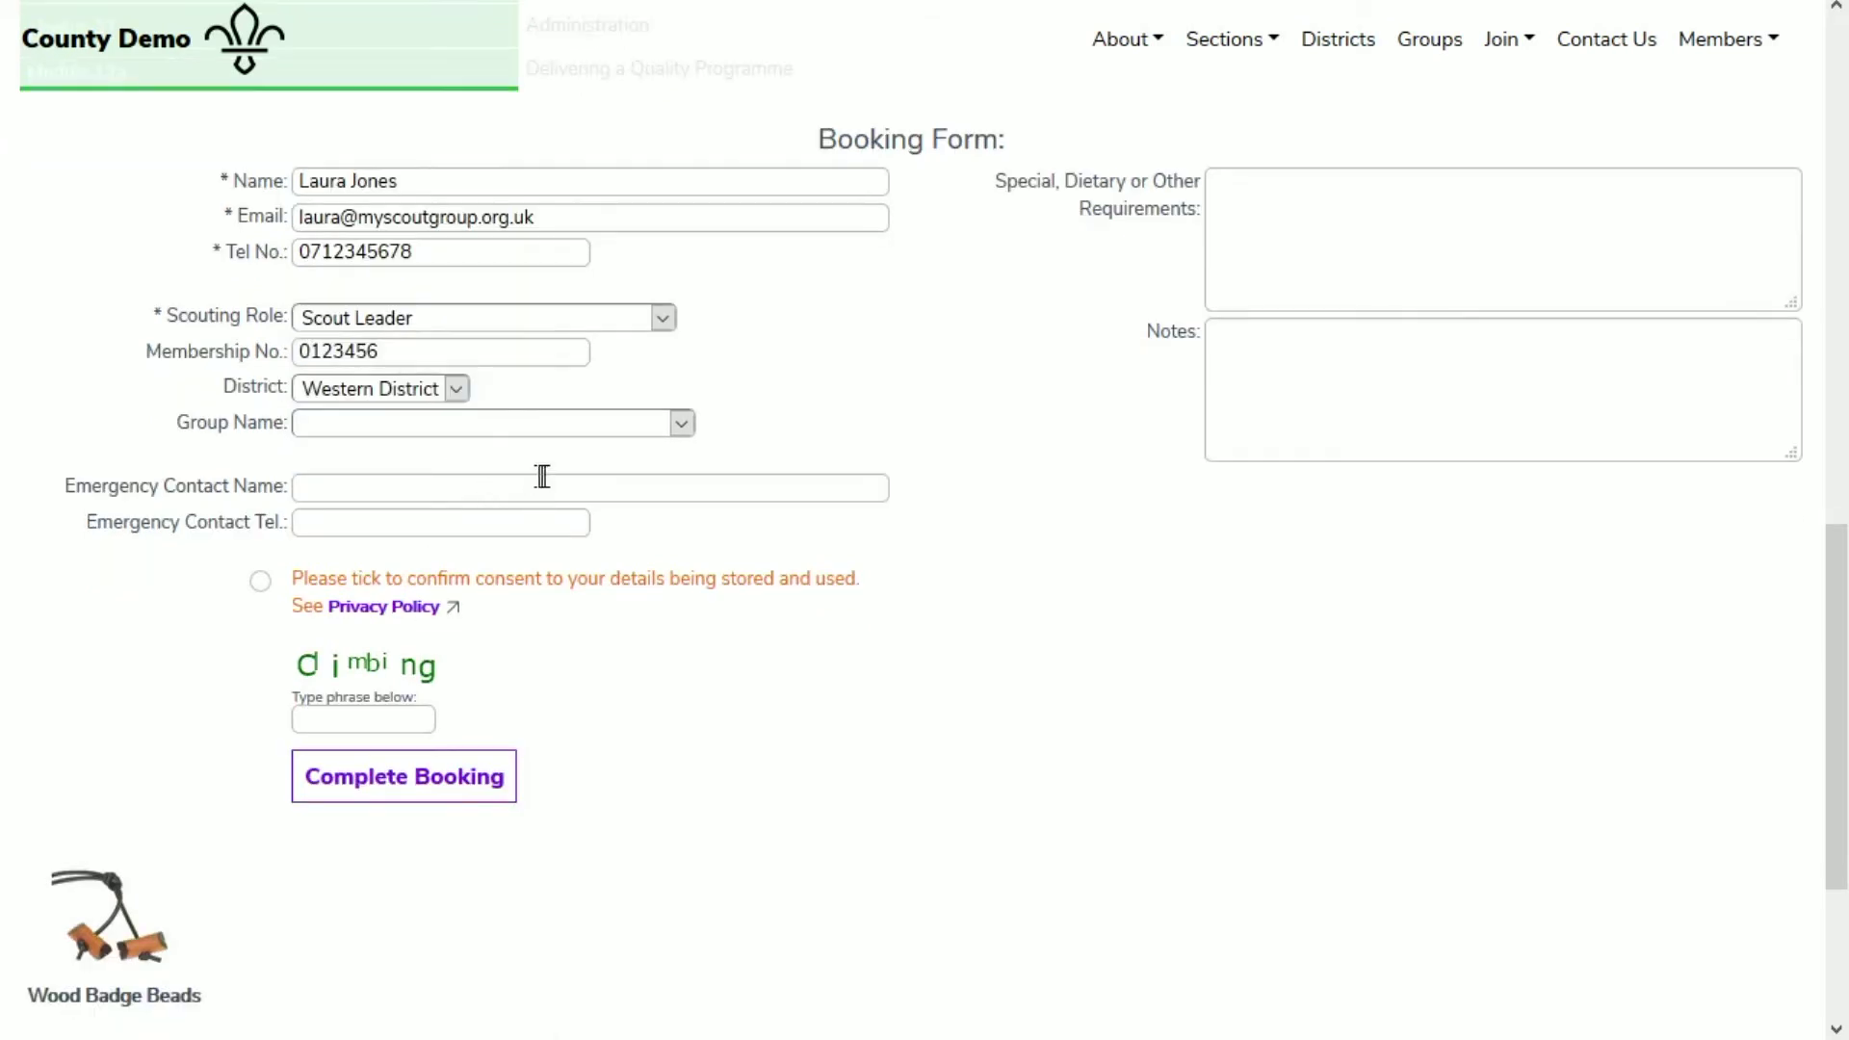
left_click(682, 424)
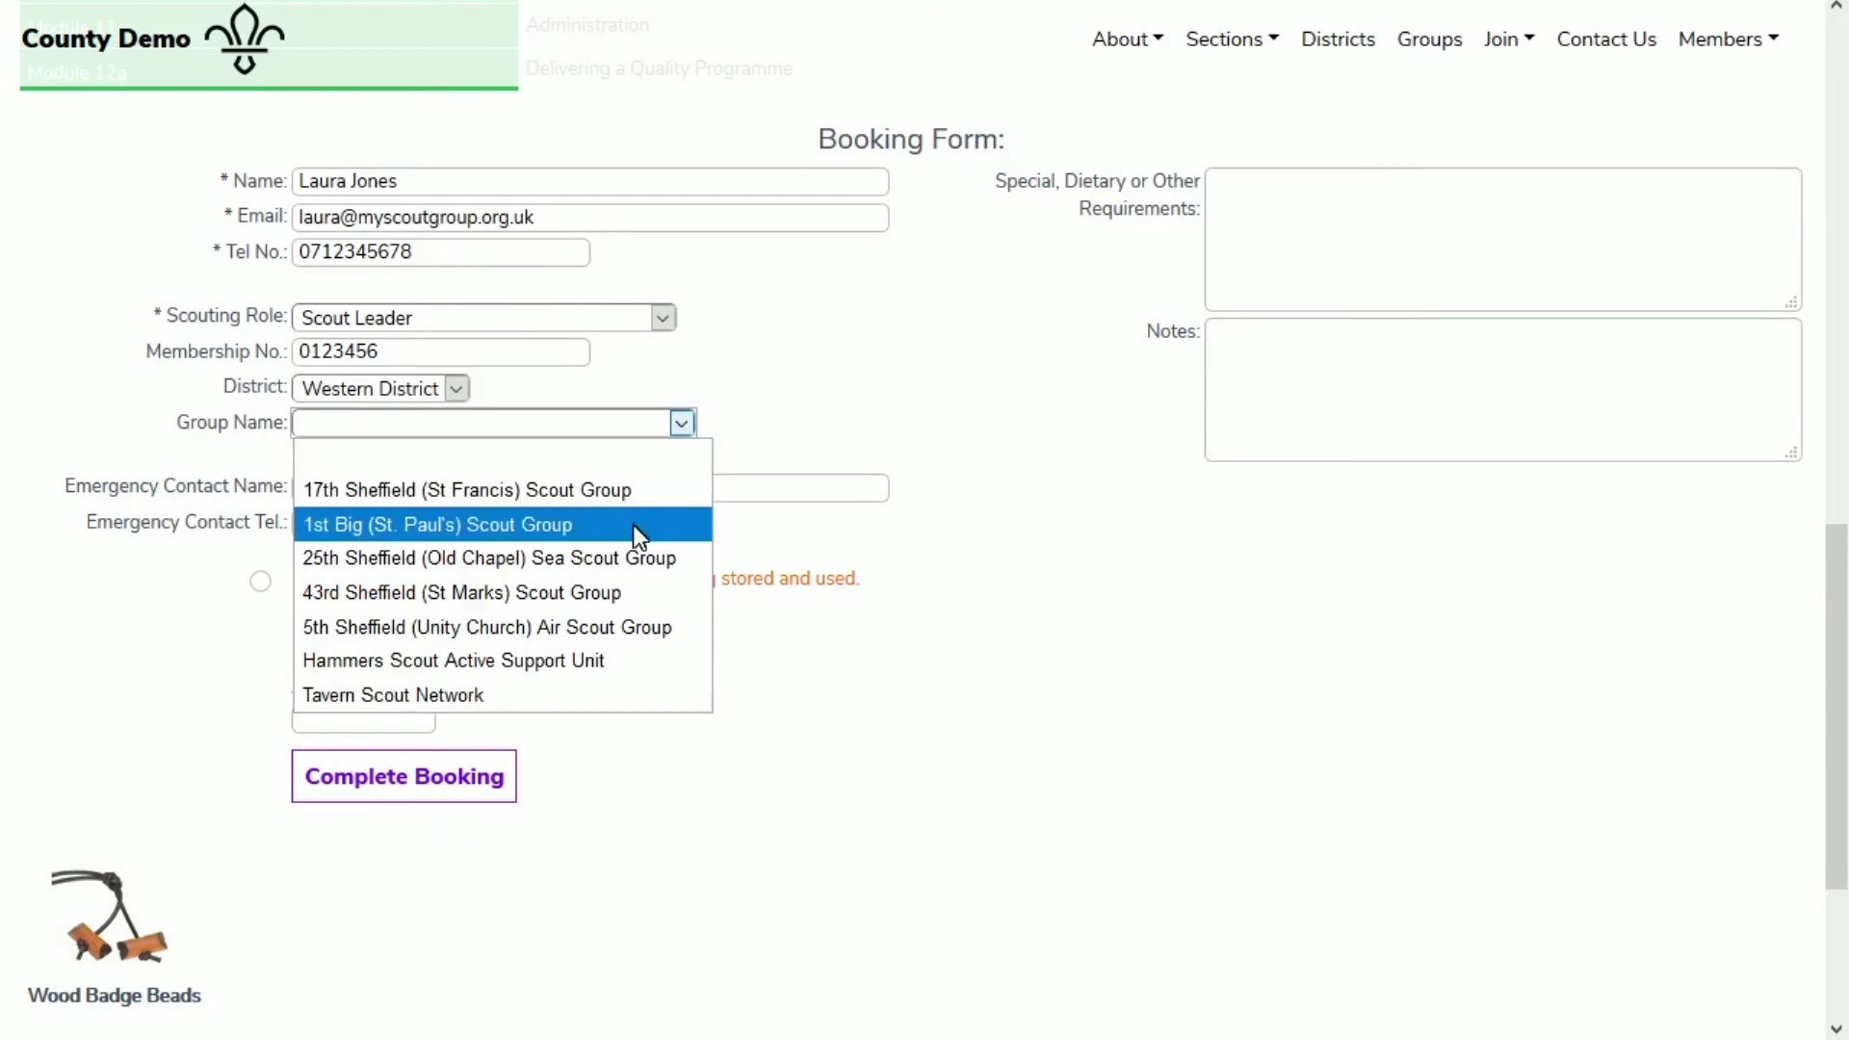
left_click(635, 526)
Step: Enter the emergency contact's name and phone number
left_click(488, 482)
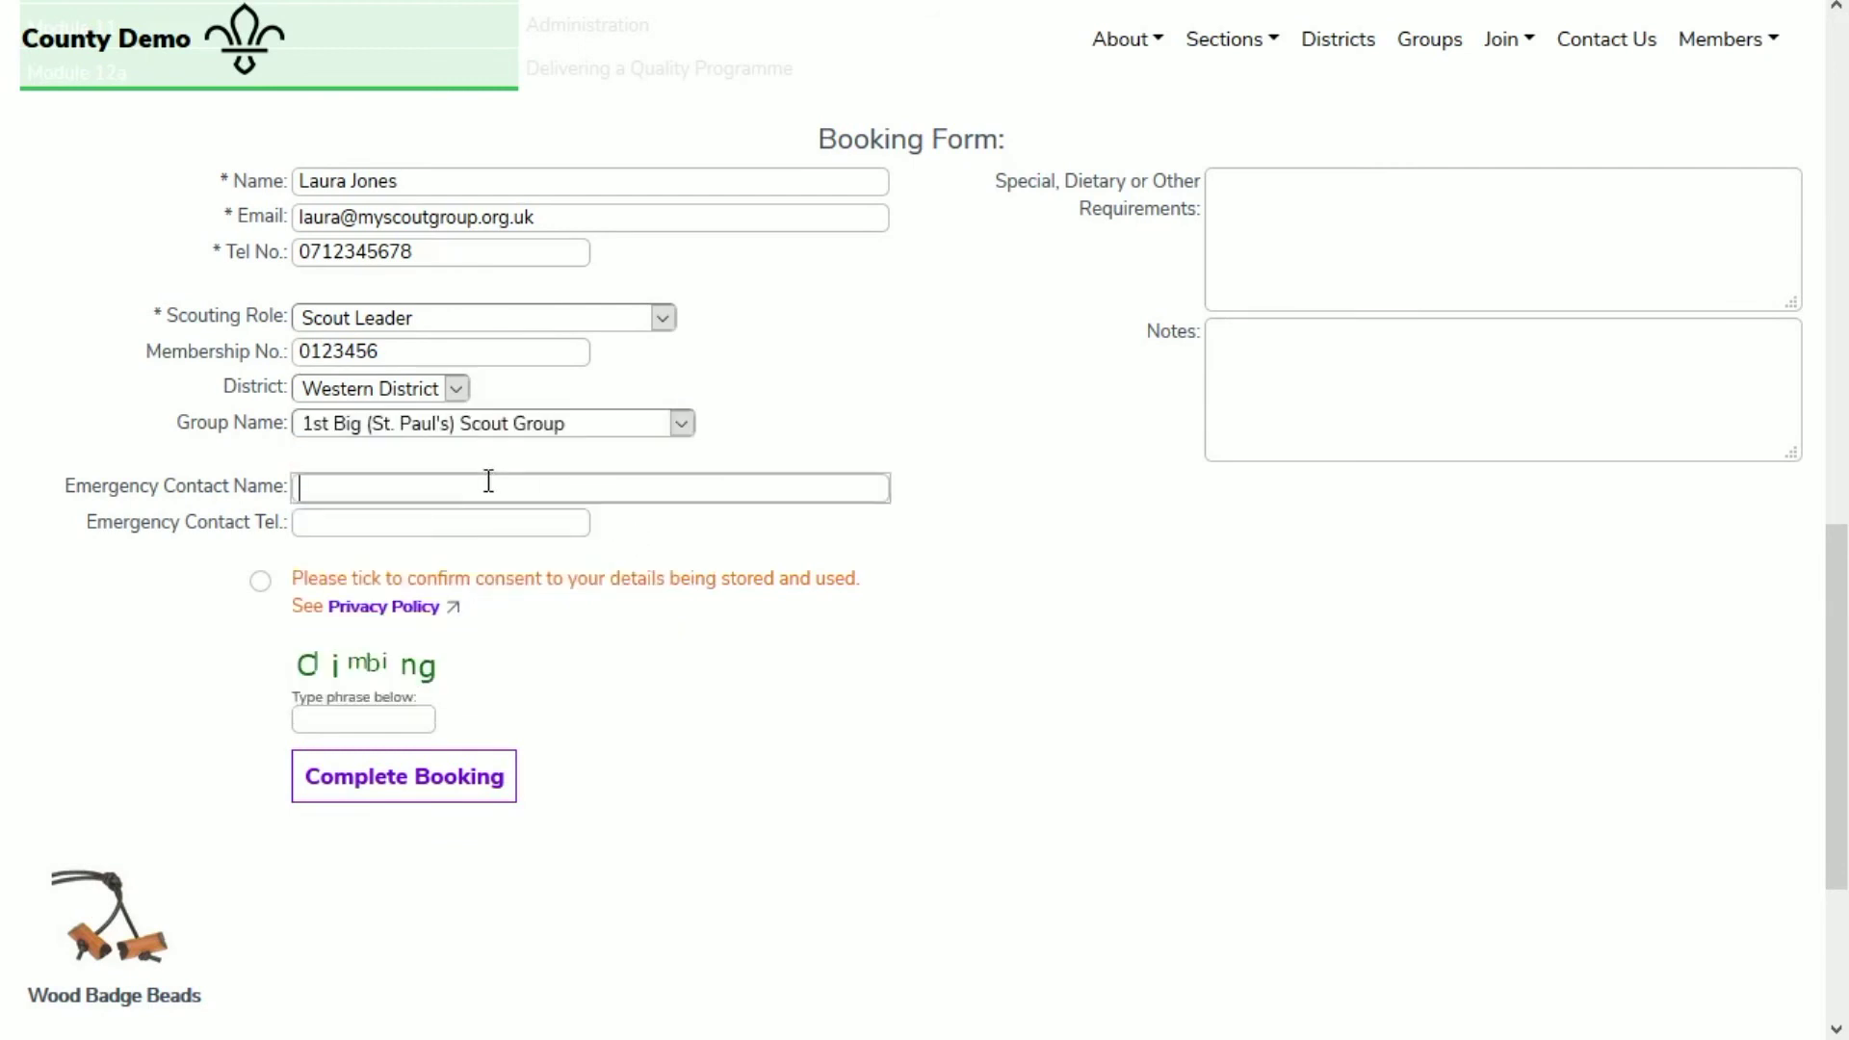
key("Tab")
type("0123456789")
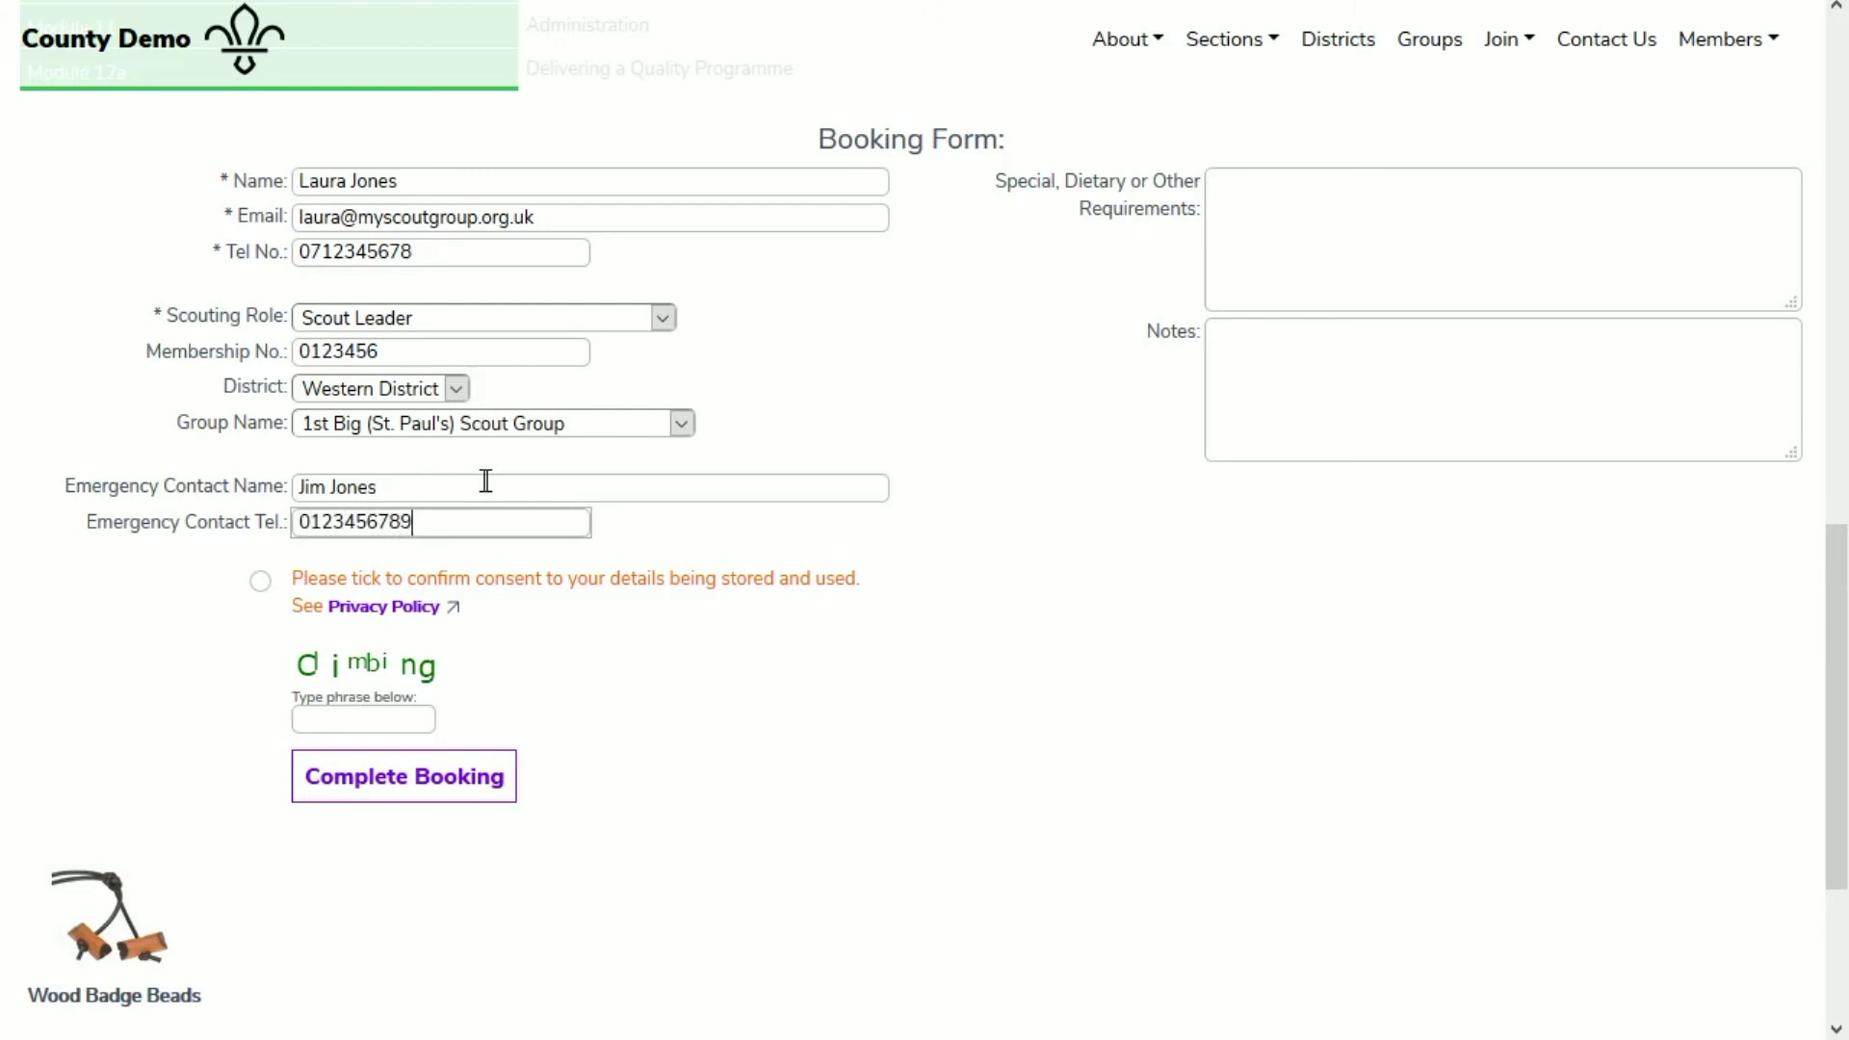
Step: Enter 'No cheese' as a dietary requirement and 'Need wheelchair access' as a booking note
left_click(1397, 217)
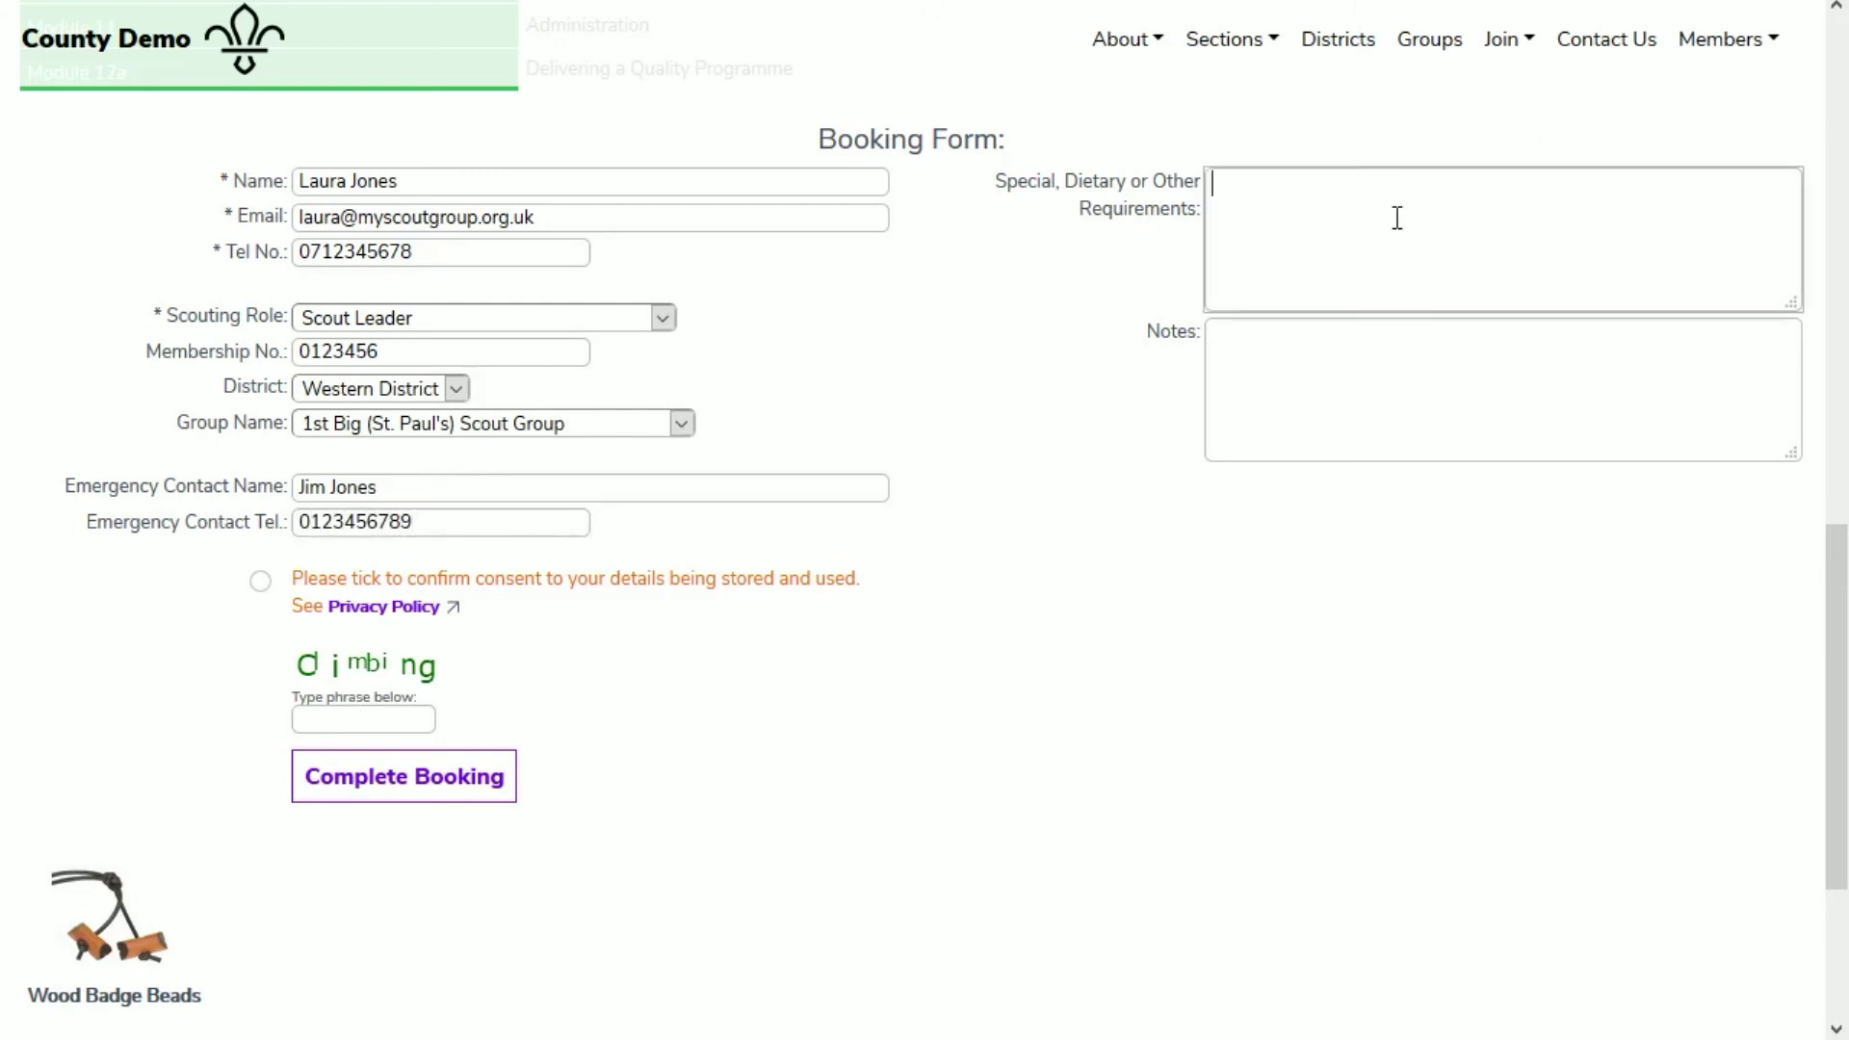
type("No cheese")
key("Tab")
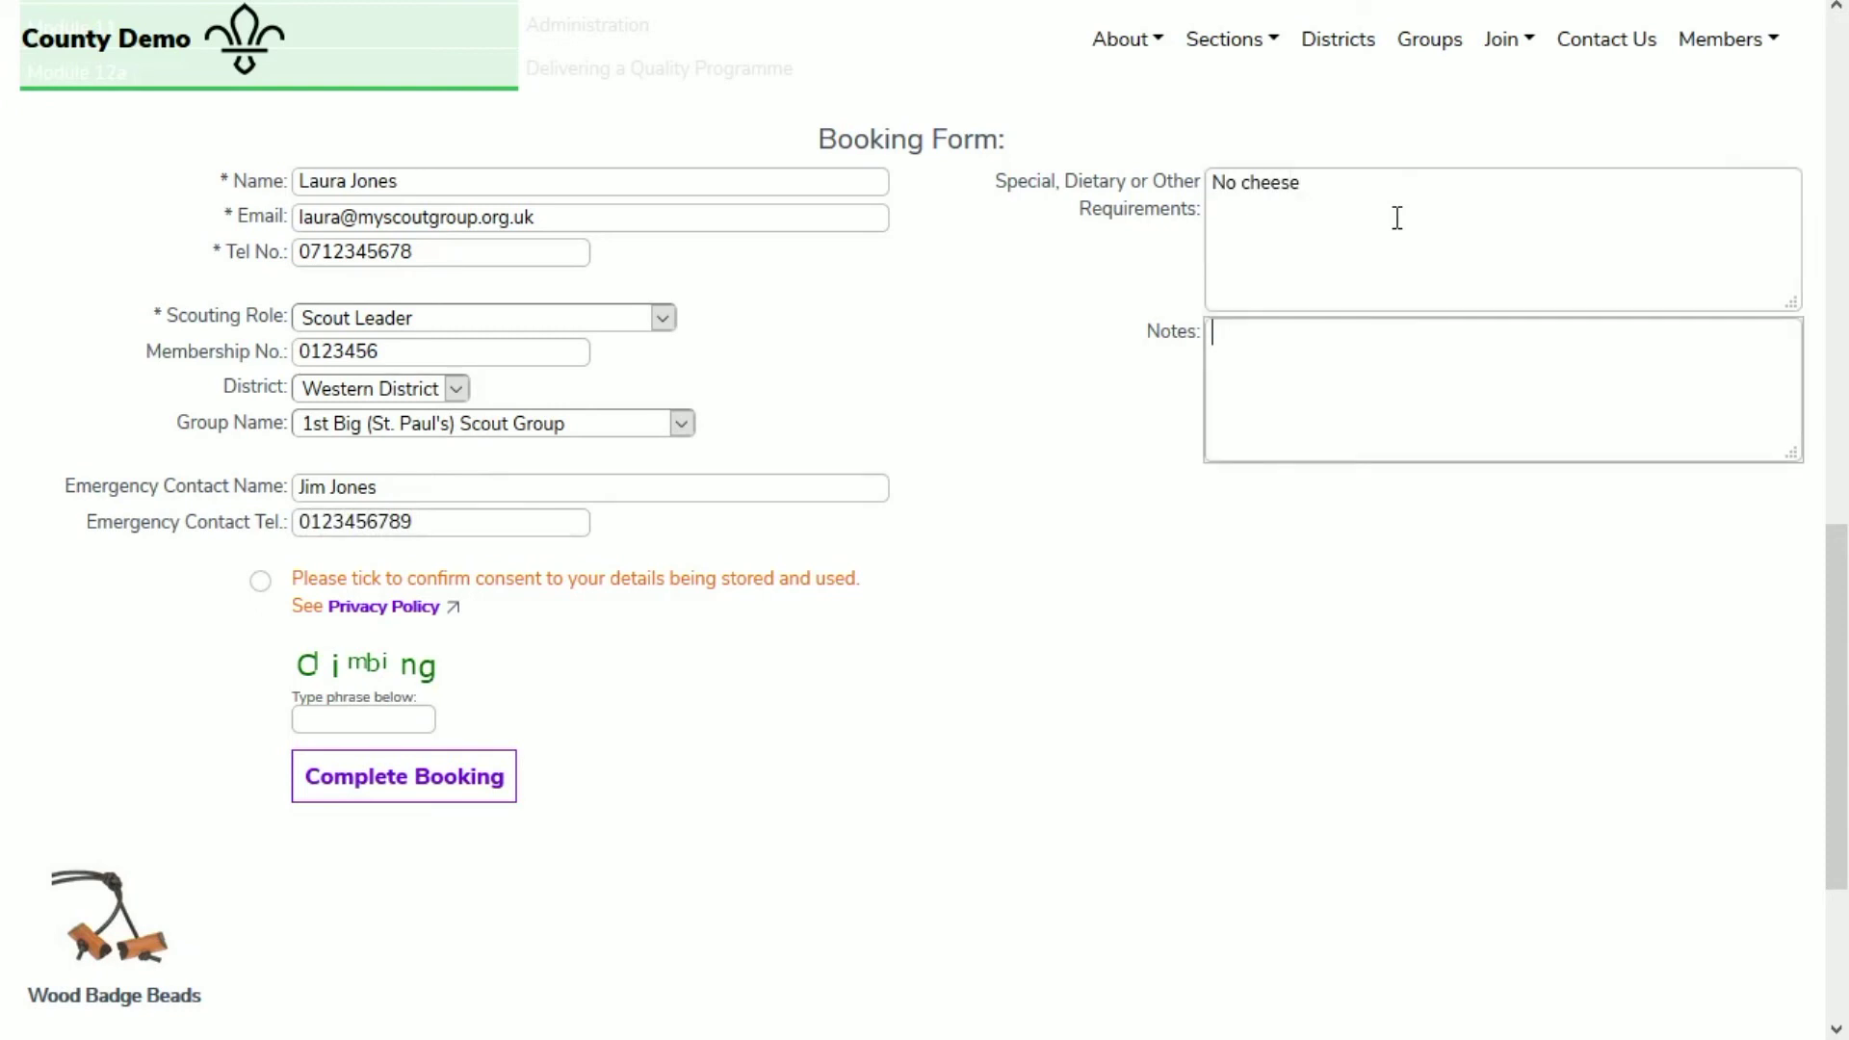
type("Need wheelchair access")
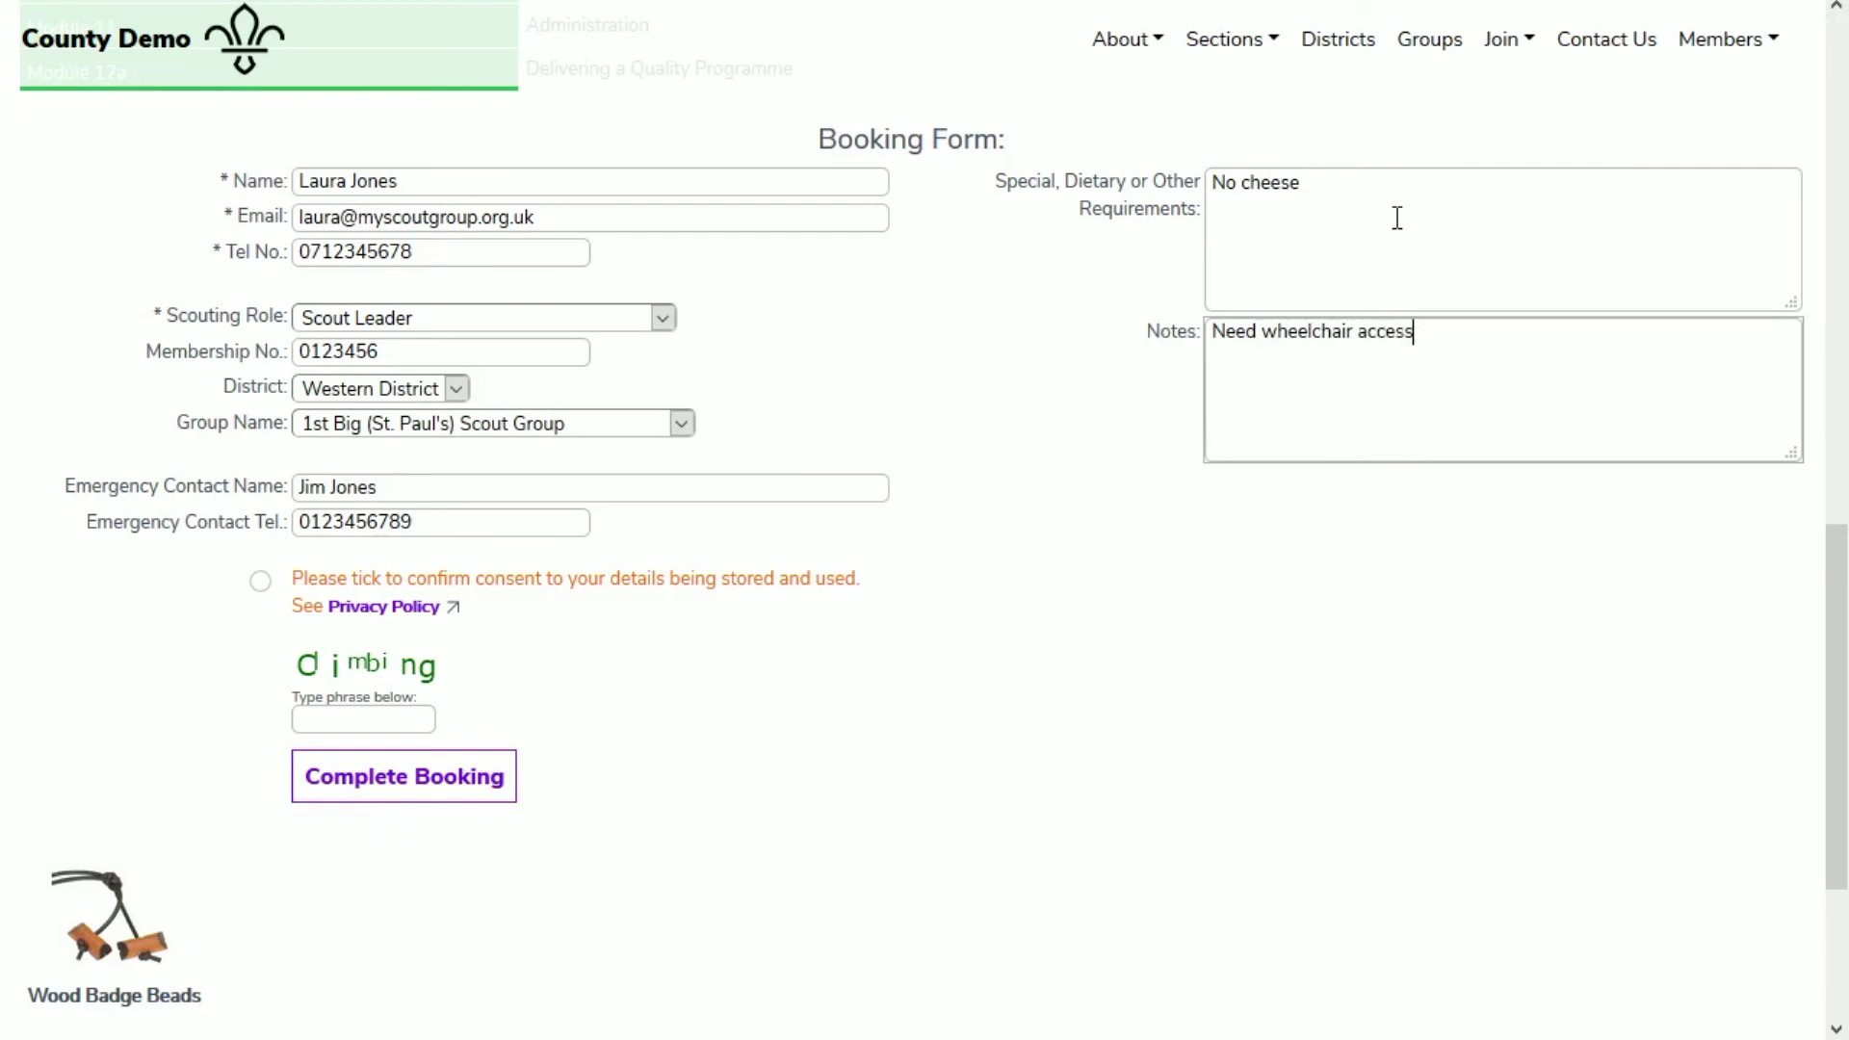
Step: Consent to data storage, enter the verification phrase and submit the booking
left_click(259, 580)
left_click(343, 719)
type("climbing")
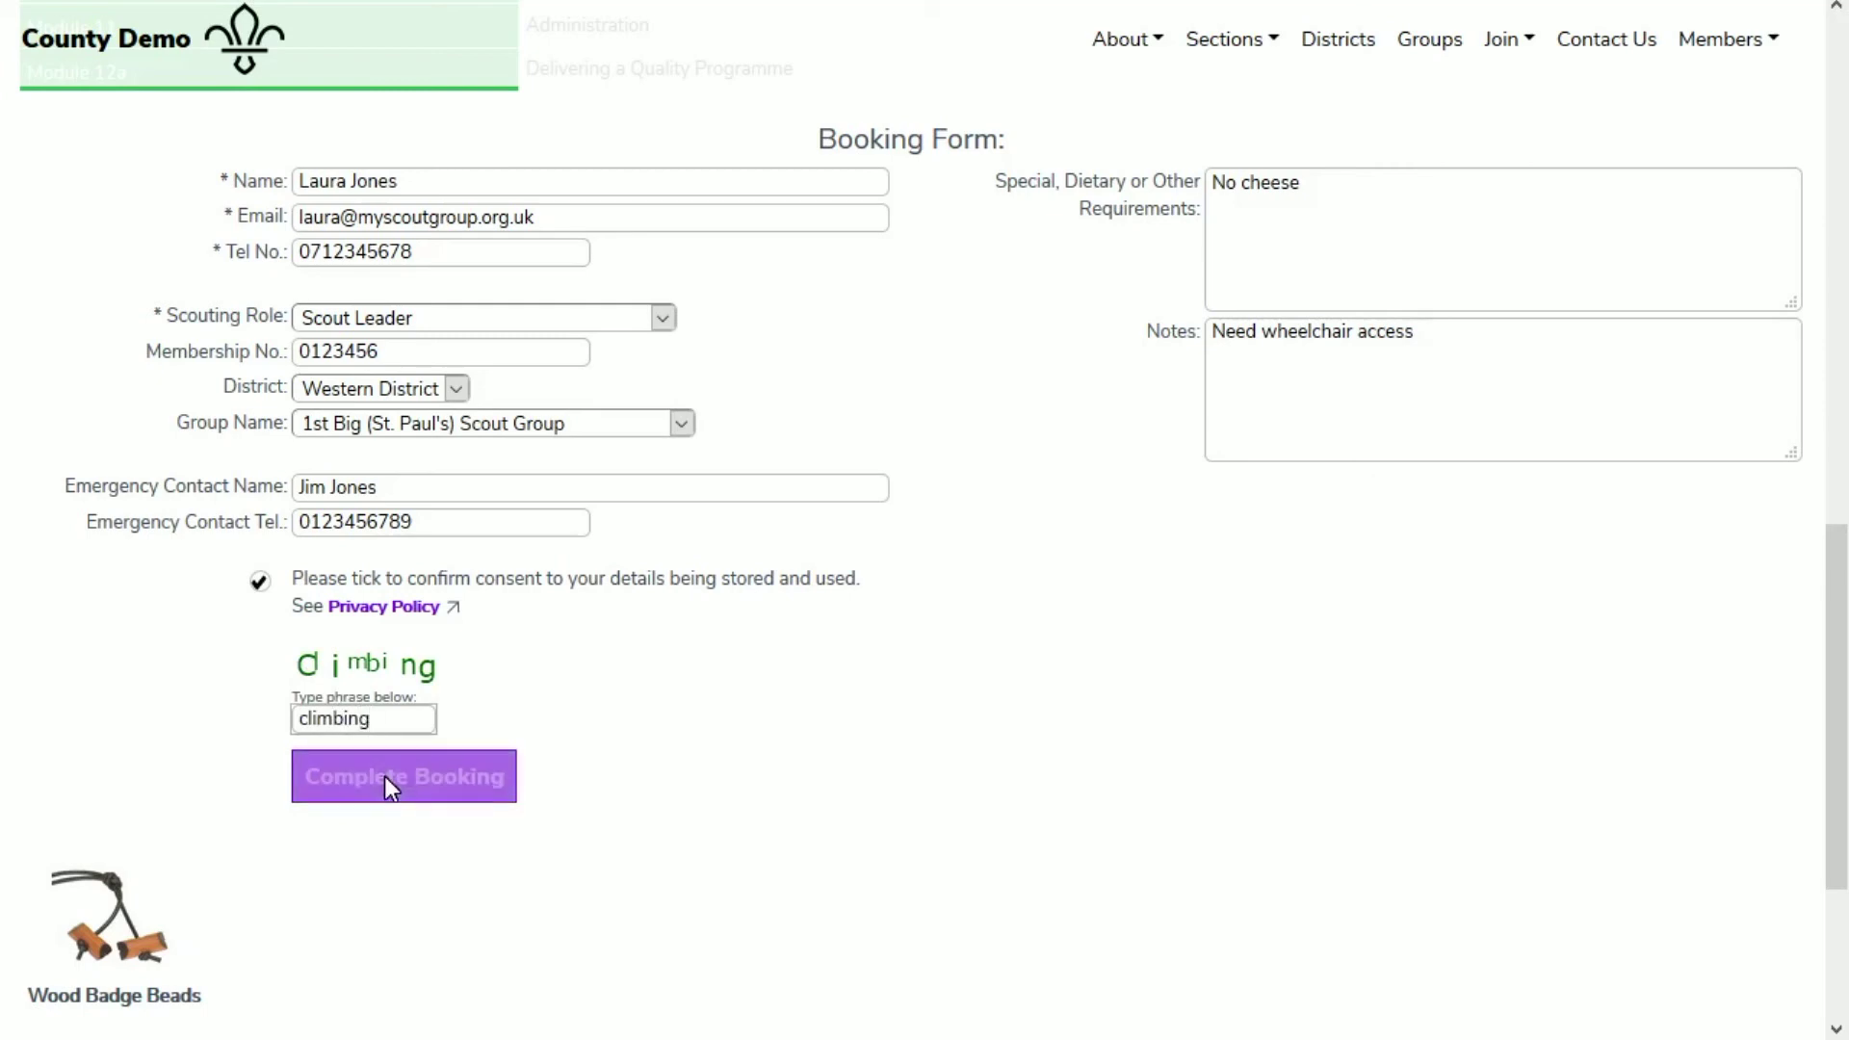
left_click(388, 779)
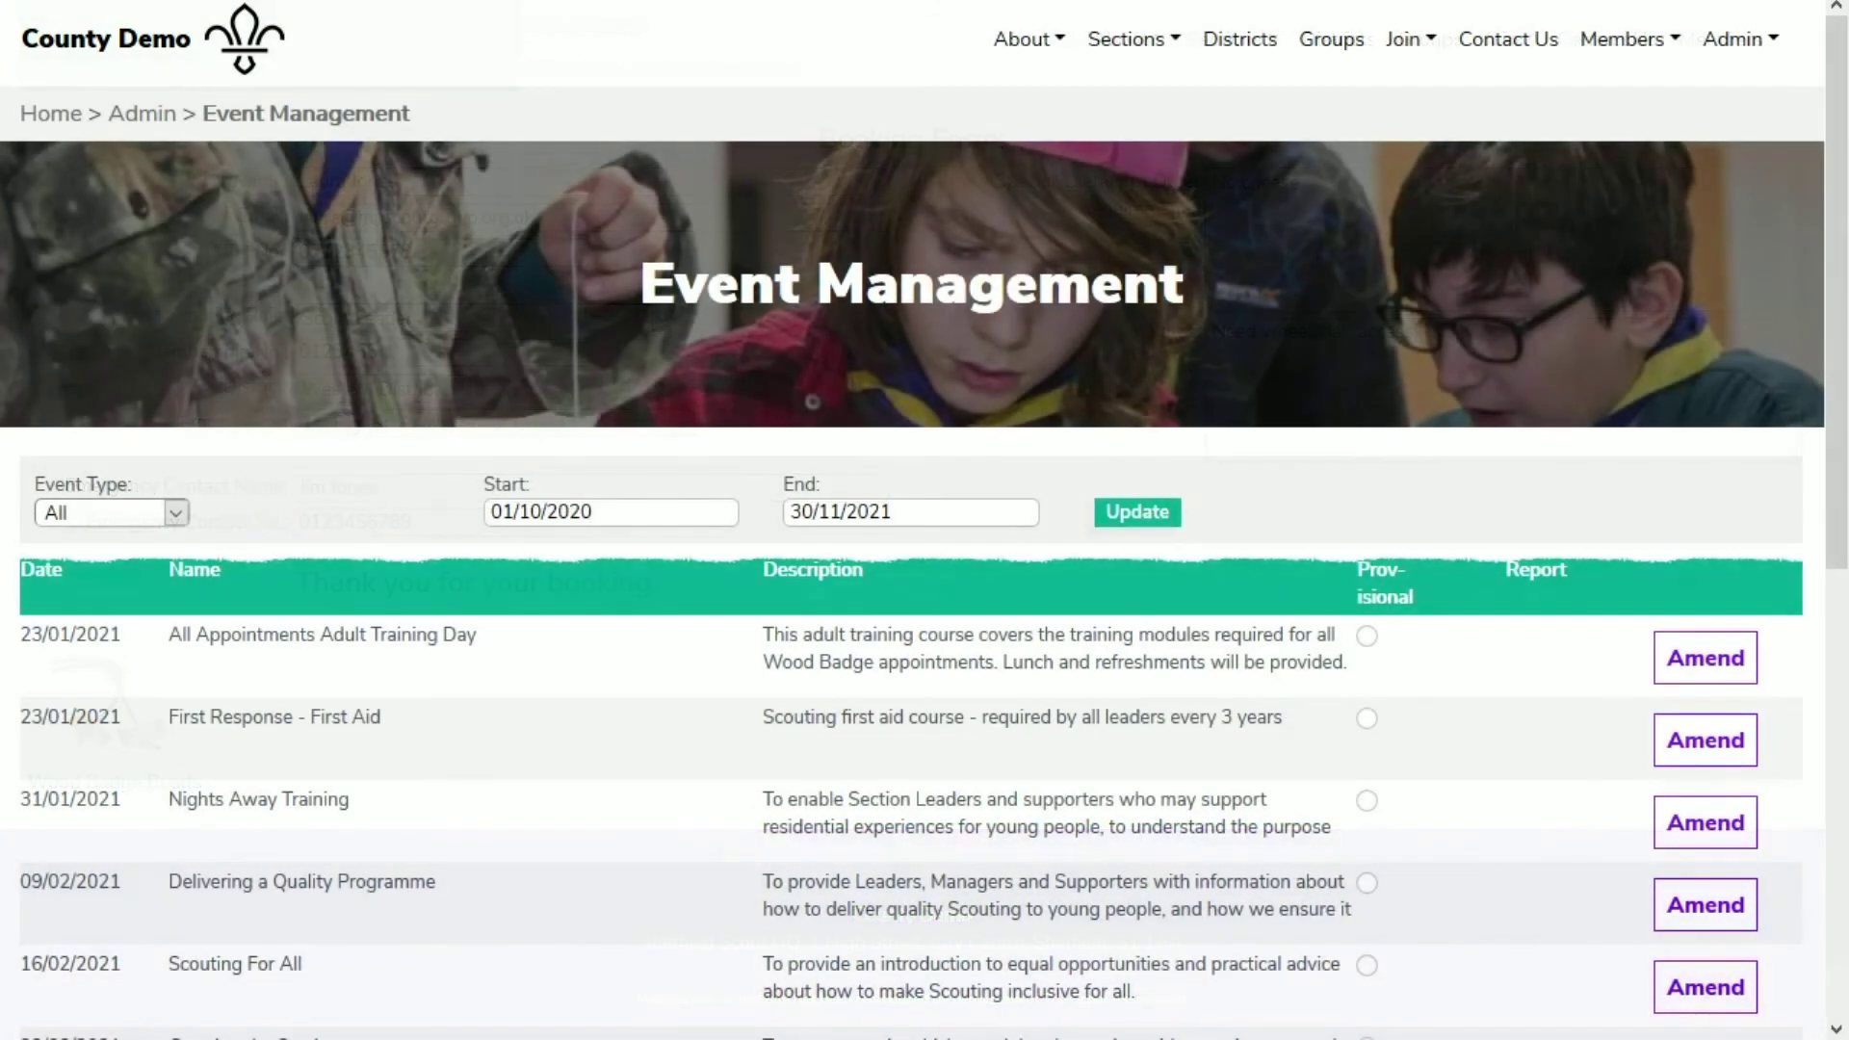
Step: Open the All Appointments Adult Training Day event's bookings and check the new attendee is listed
left_click(1673, 658)
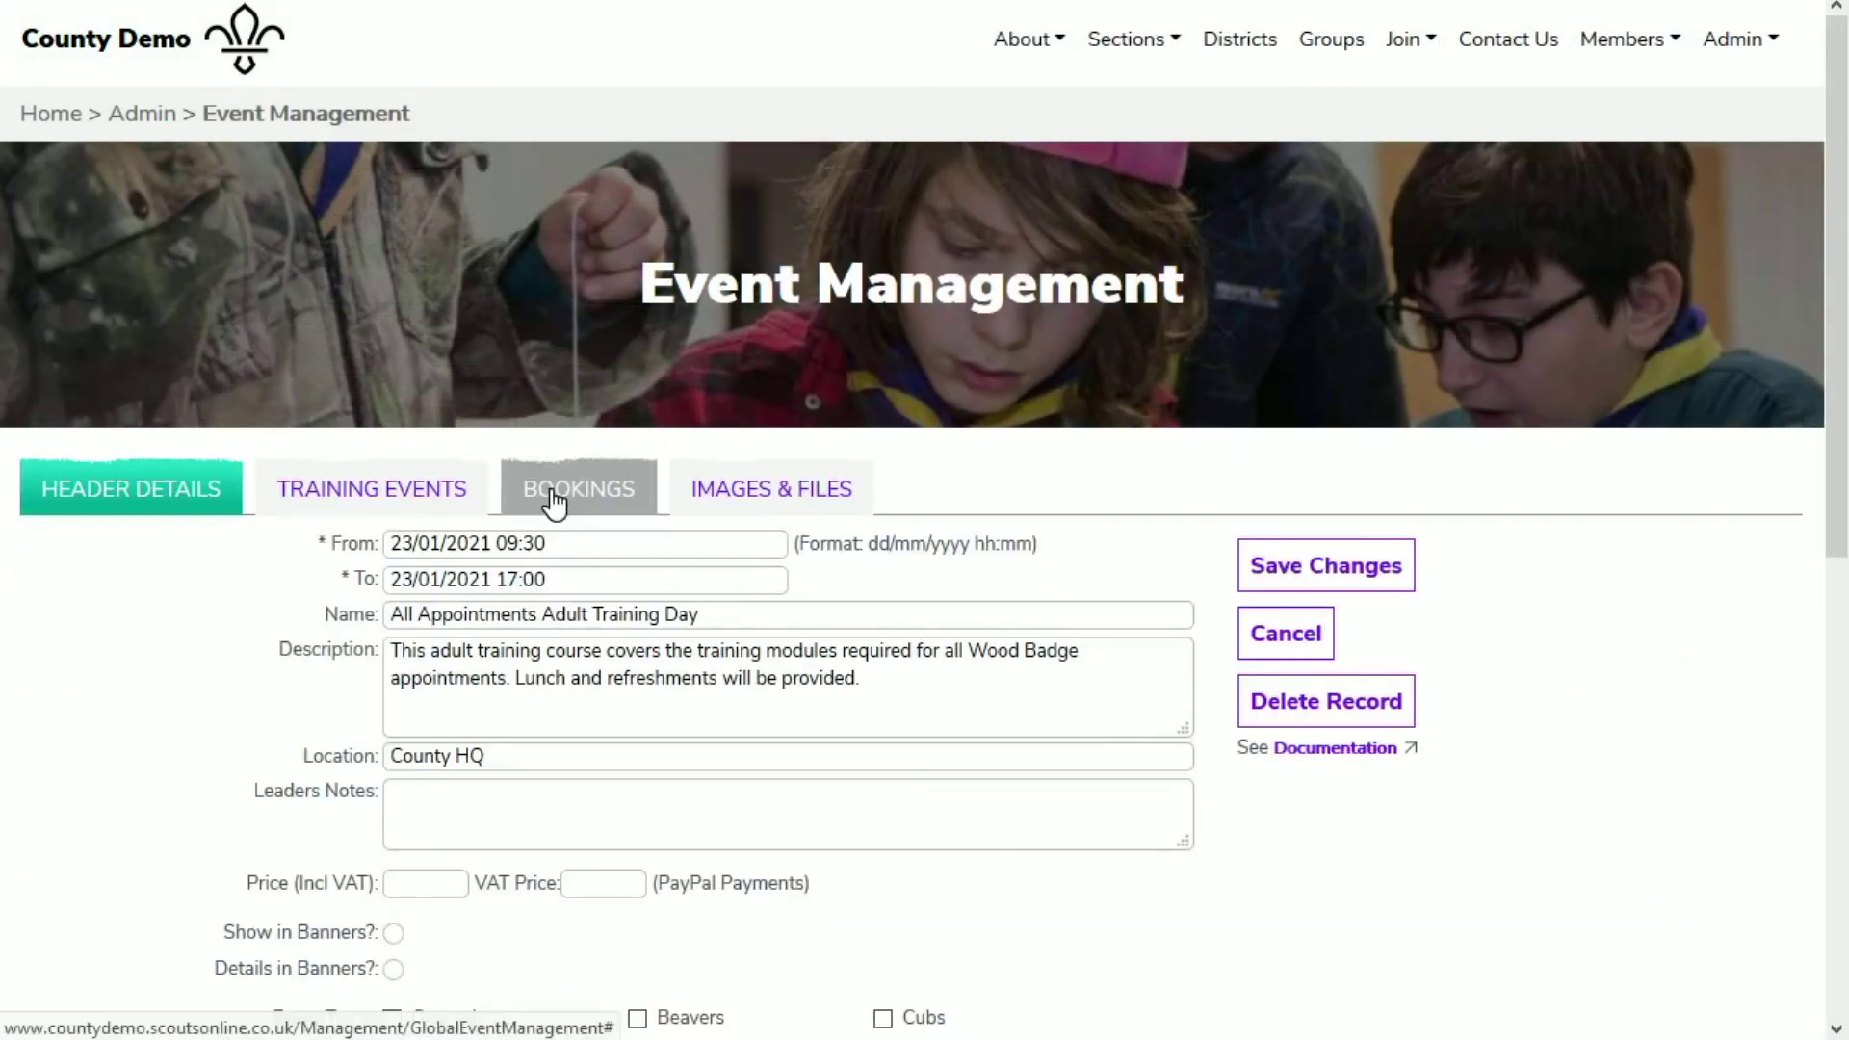
left_click(550, 510)
scroll(589, 683, "down", 1)
scroll(591, 695, "down", 2)
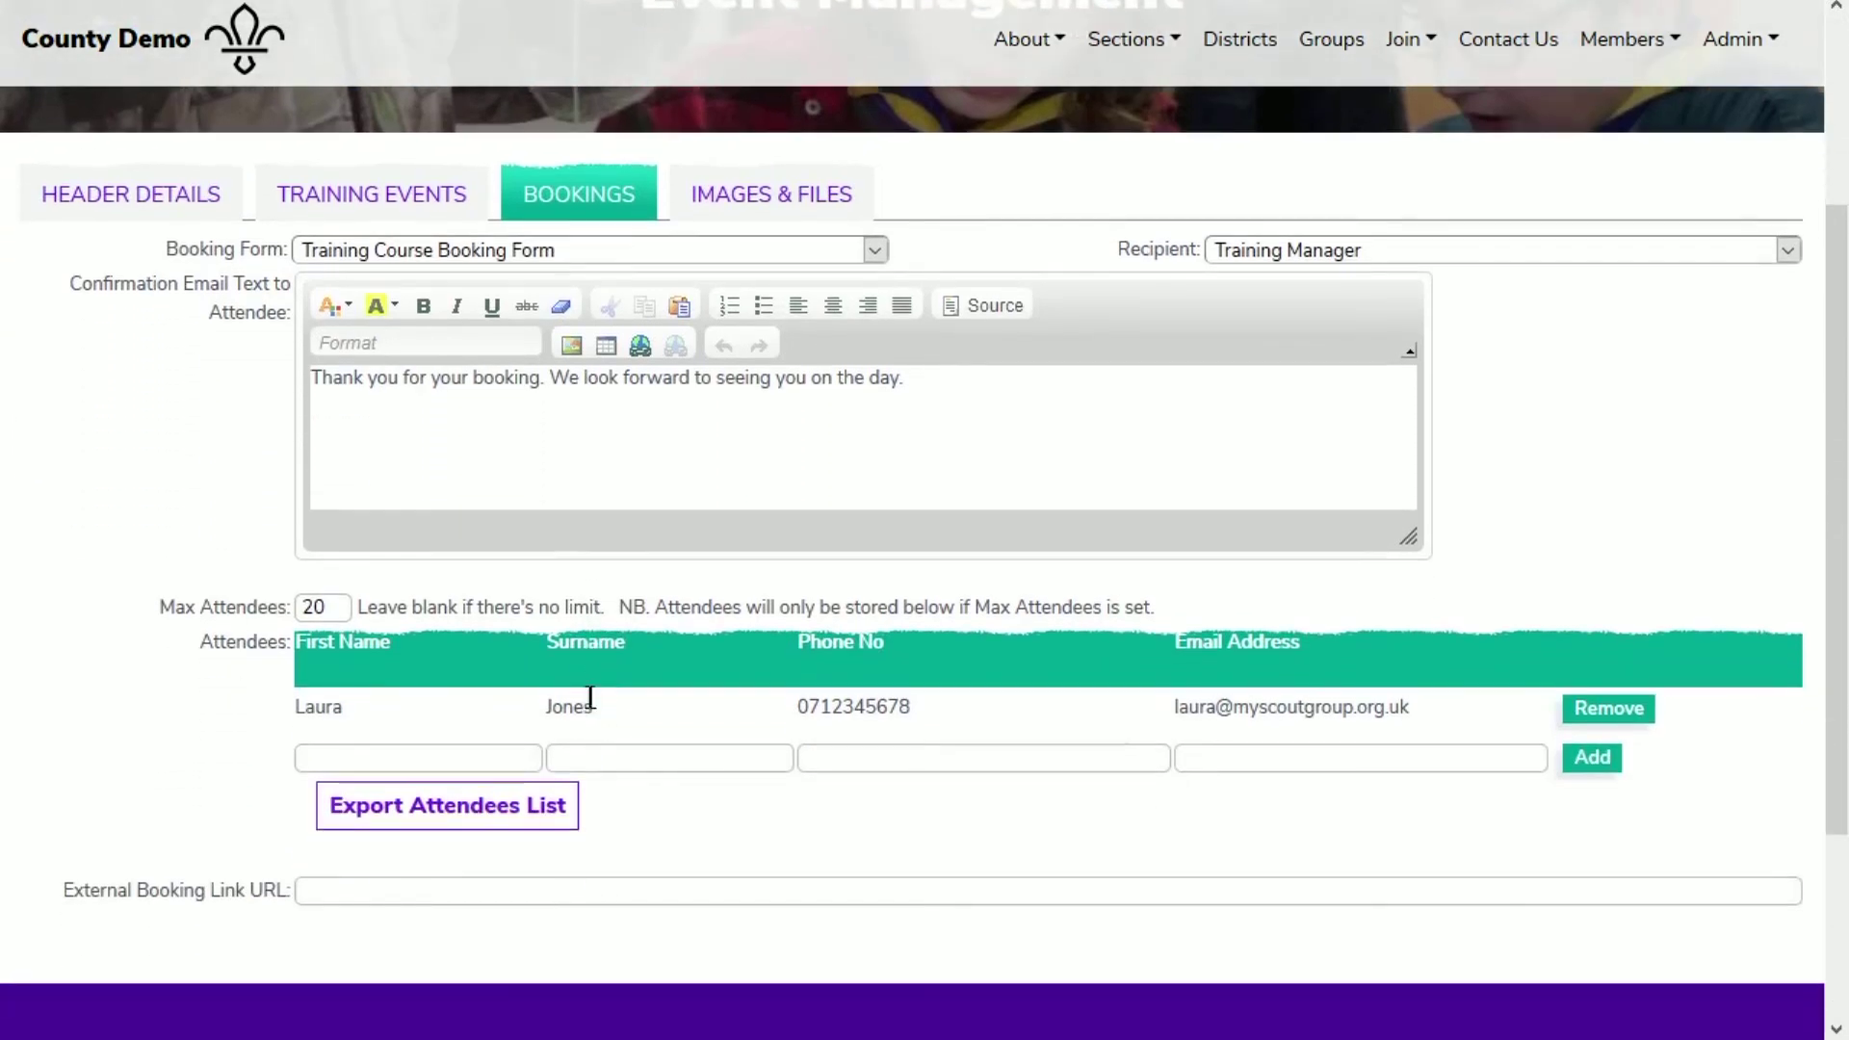